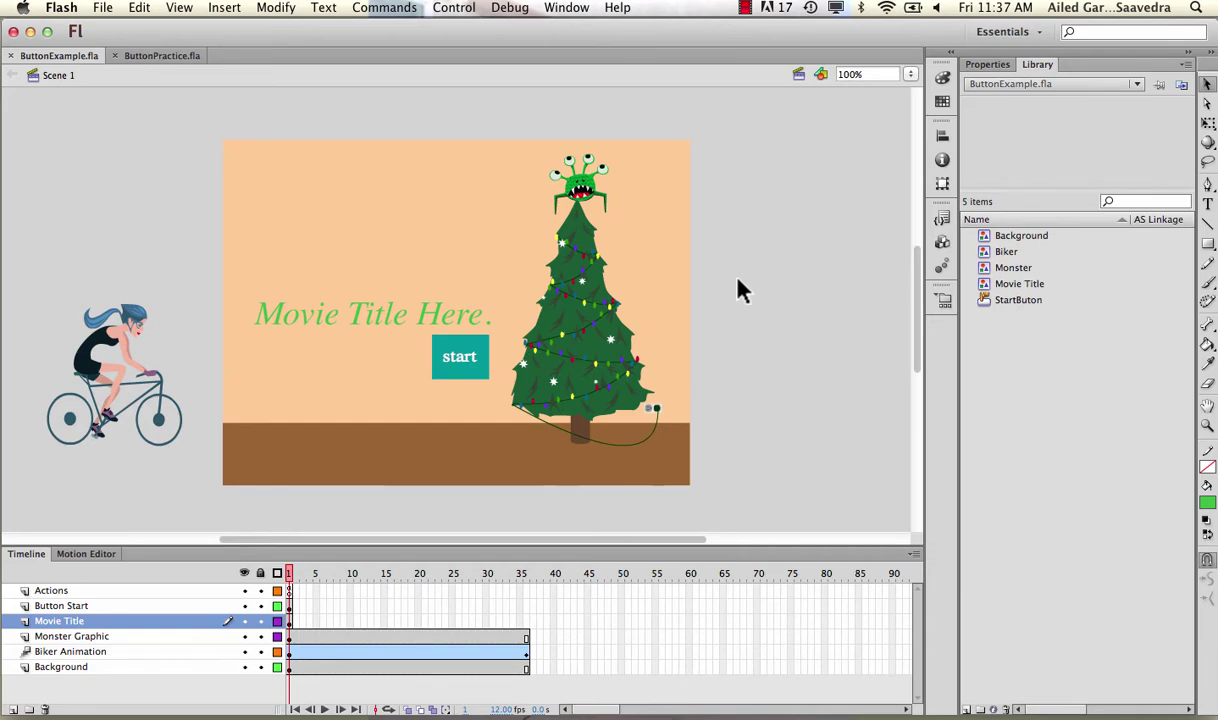
# - Preview the published ButtonExample movie in the browser, test the start button's over and down states, and close the preview
pyautogui.click(466, 358)
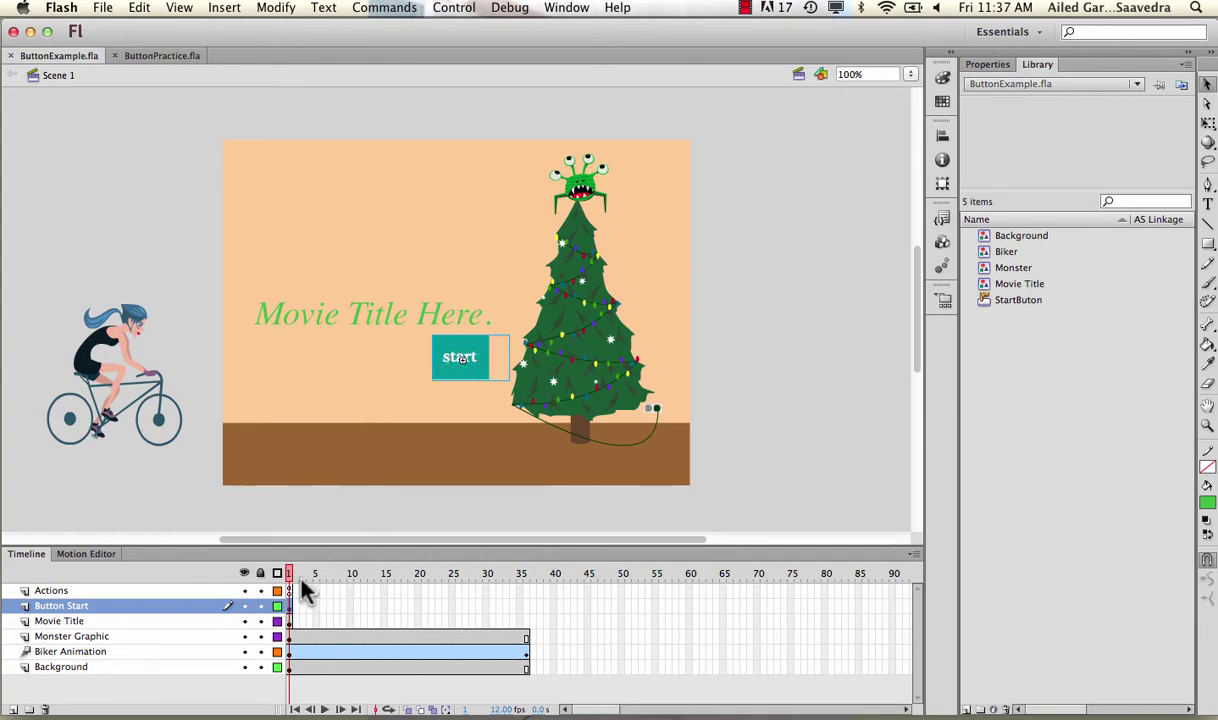
pyautogui.click(104, 7)
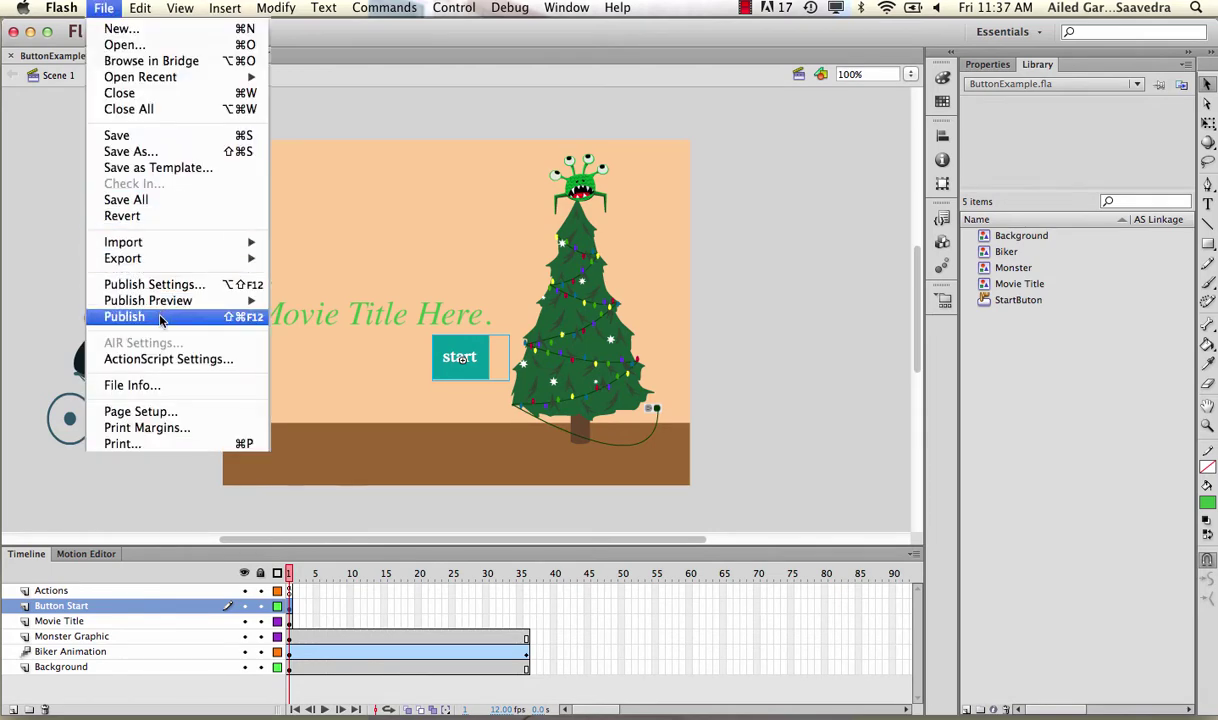
pyautogui.click(160, 317)
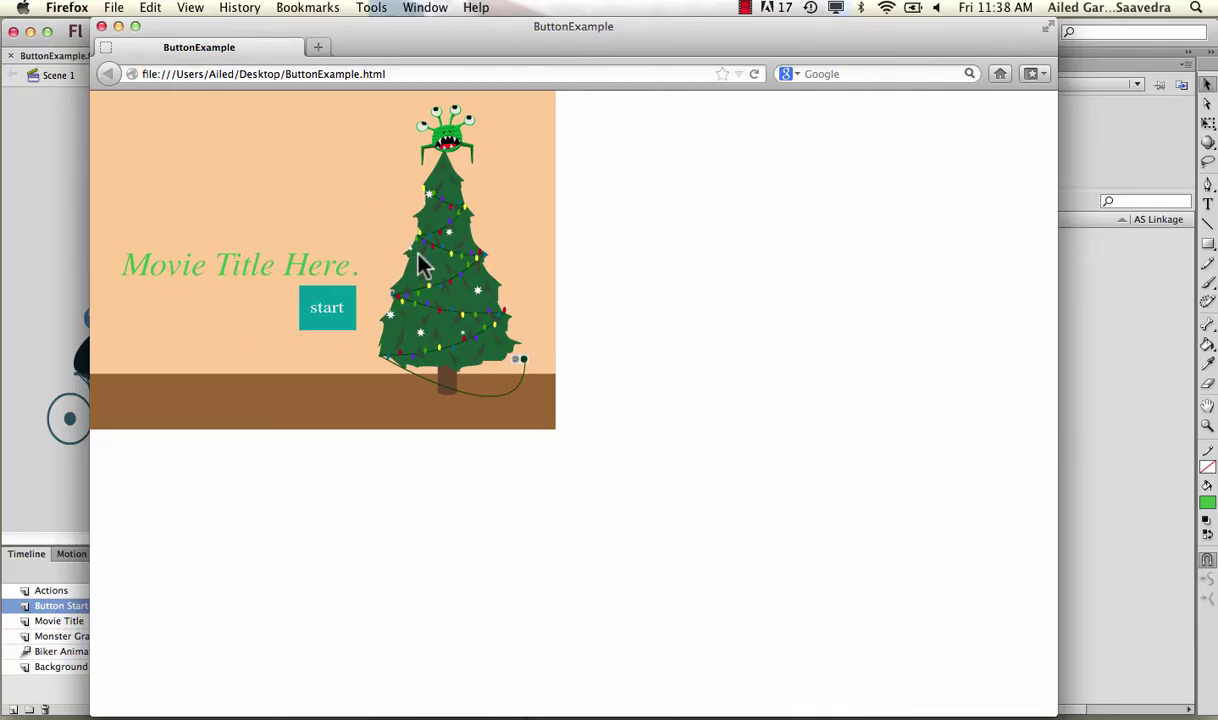
pyautogui.click(321, 323)
pyautogui.click(321, 323)
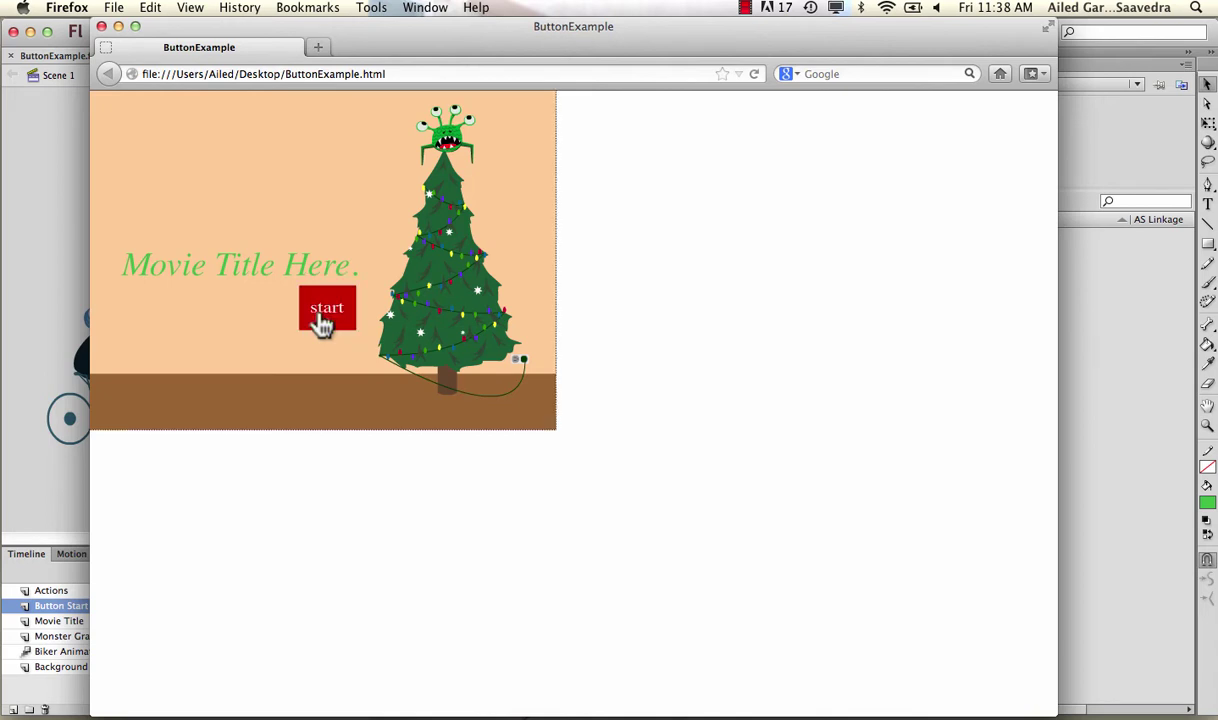
pyautogui.click(321, 323)
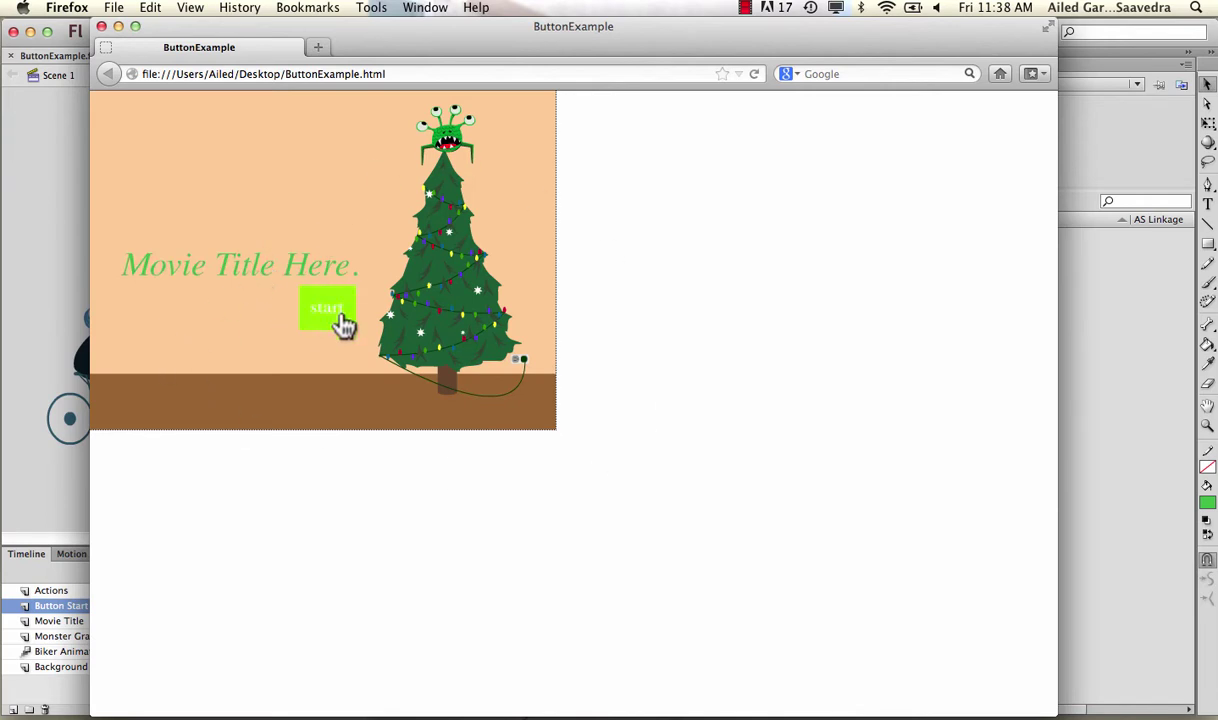
pyautogui.click(101, 26)
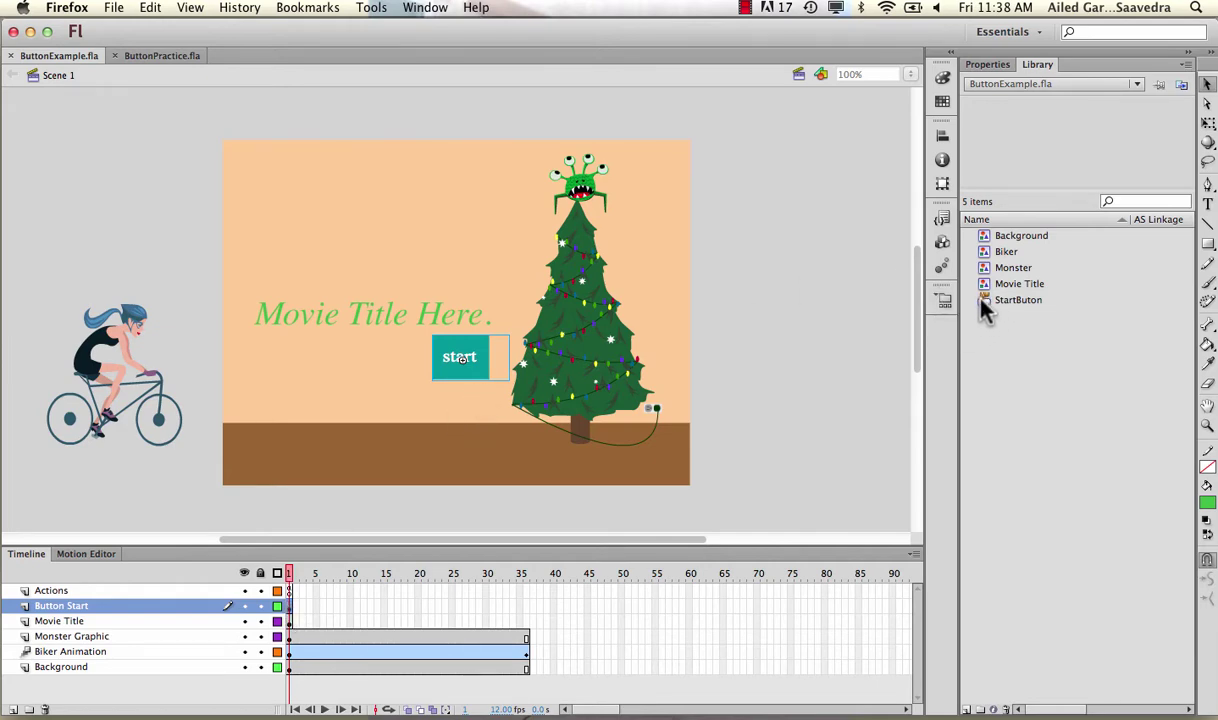
# - Inspect the symbol properties of StartButon in the library and close them without changes
pyautogui.click(1008, 303)
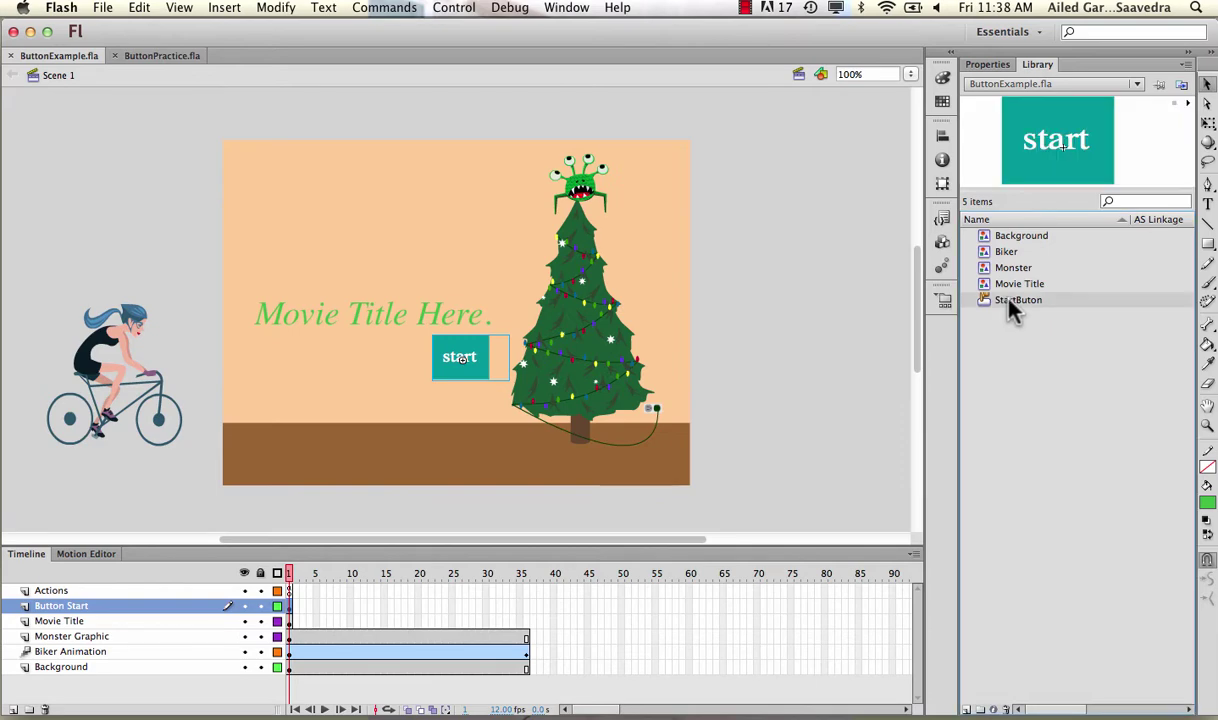
pyautogui.rightClick(1016, 304)
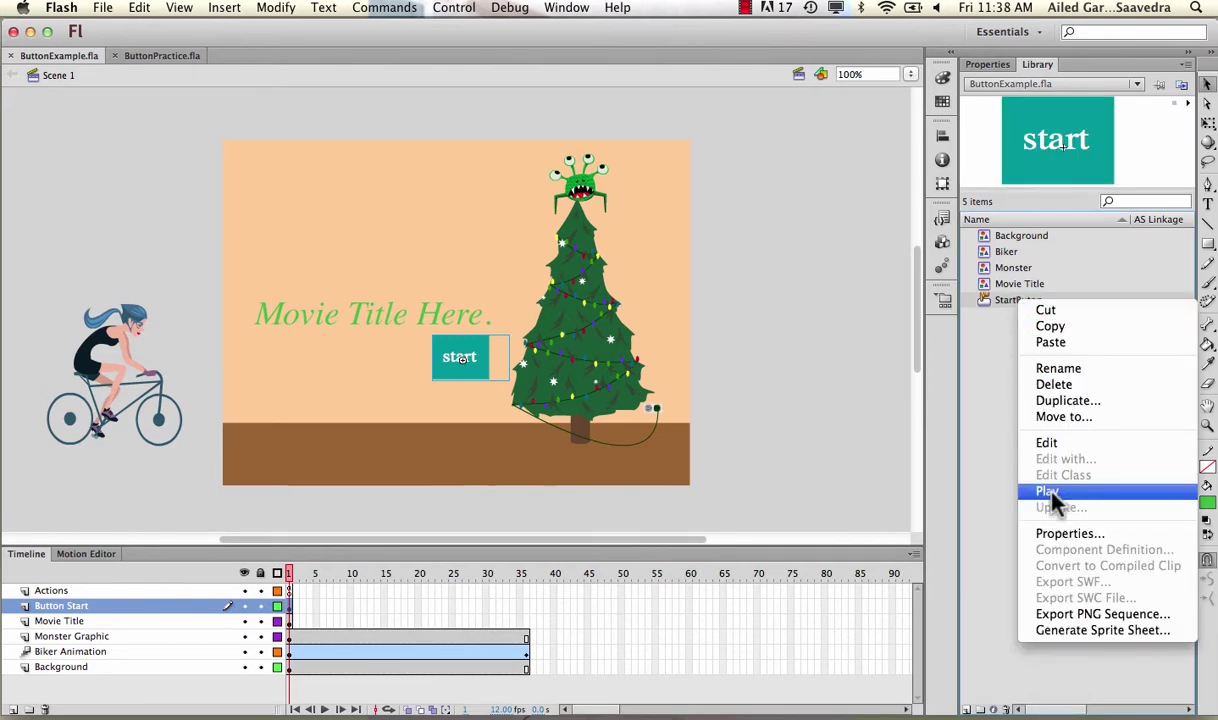
pyautogui.click(1068, 535)
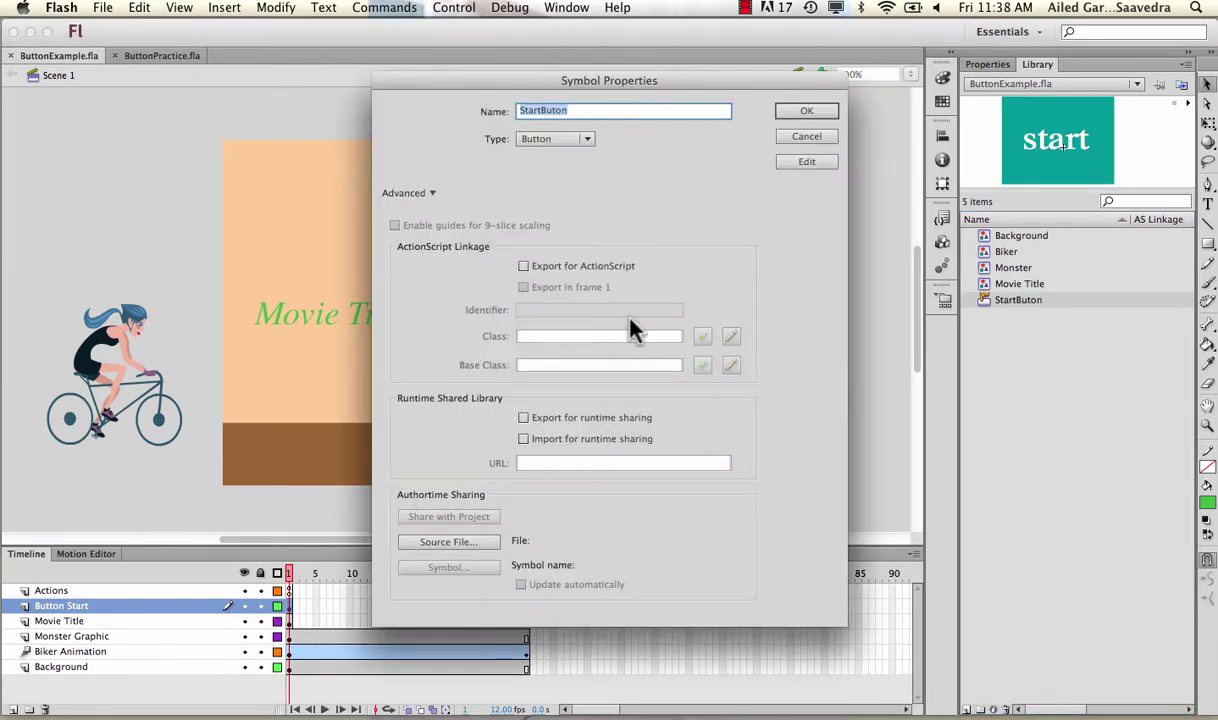
pyautogui.click(805, 138)
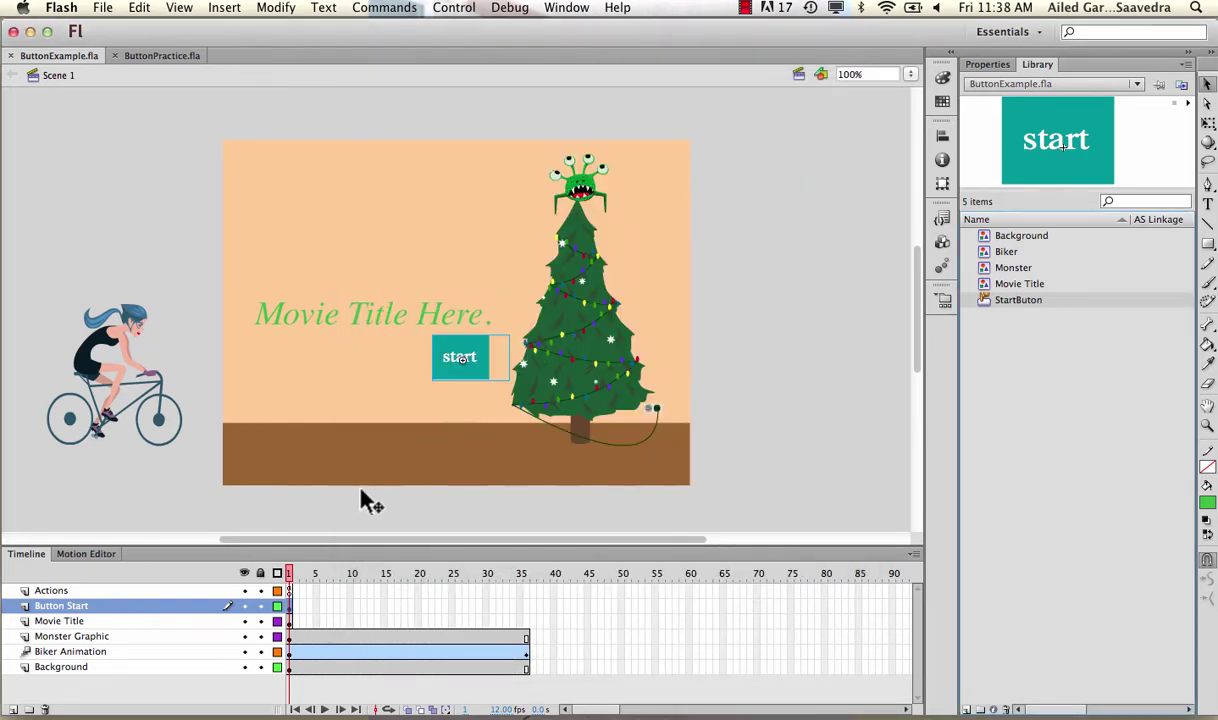
# - Scrub the main timeline from frame 1 to frame 3 with the Actions layer active and return to frame 1
pyautogui.click(190, 591)
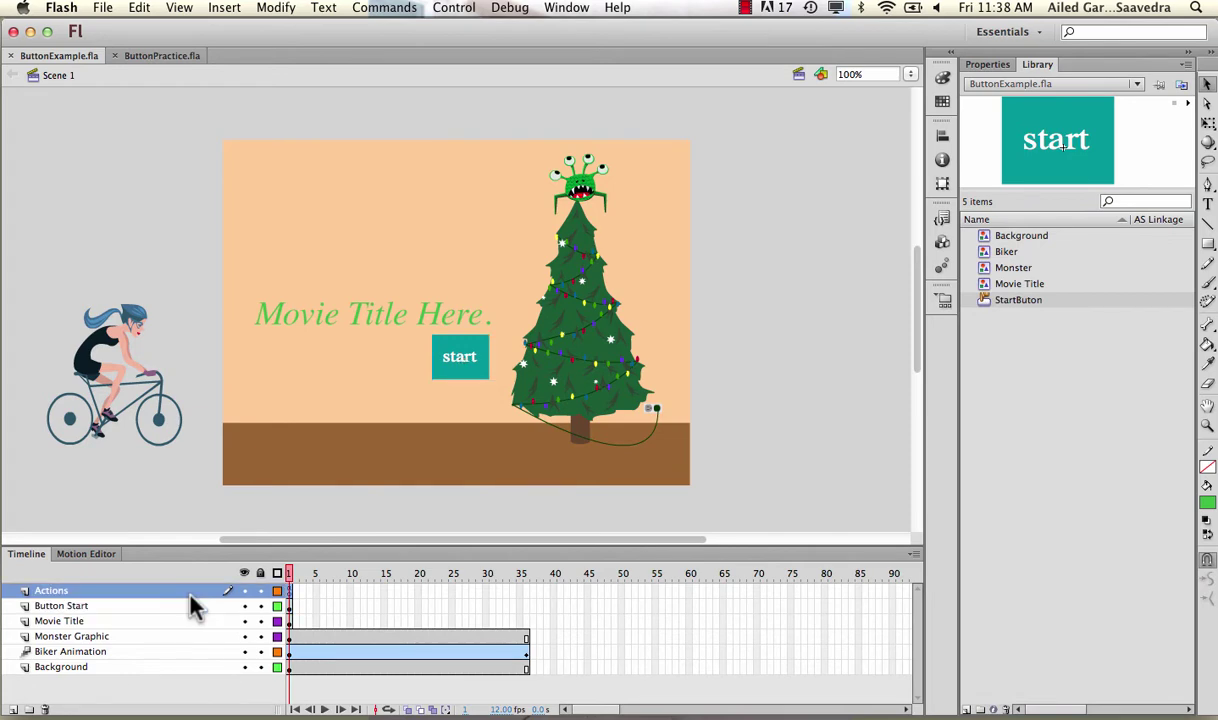
pyautogui.click(298, 585)
pyautogui.press('.')
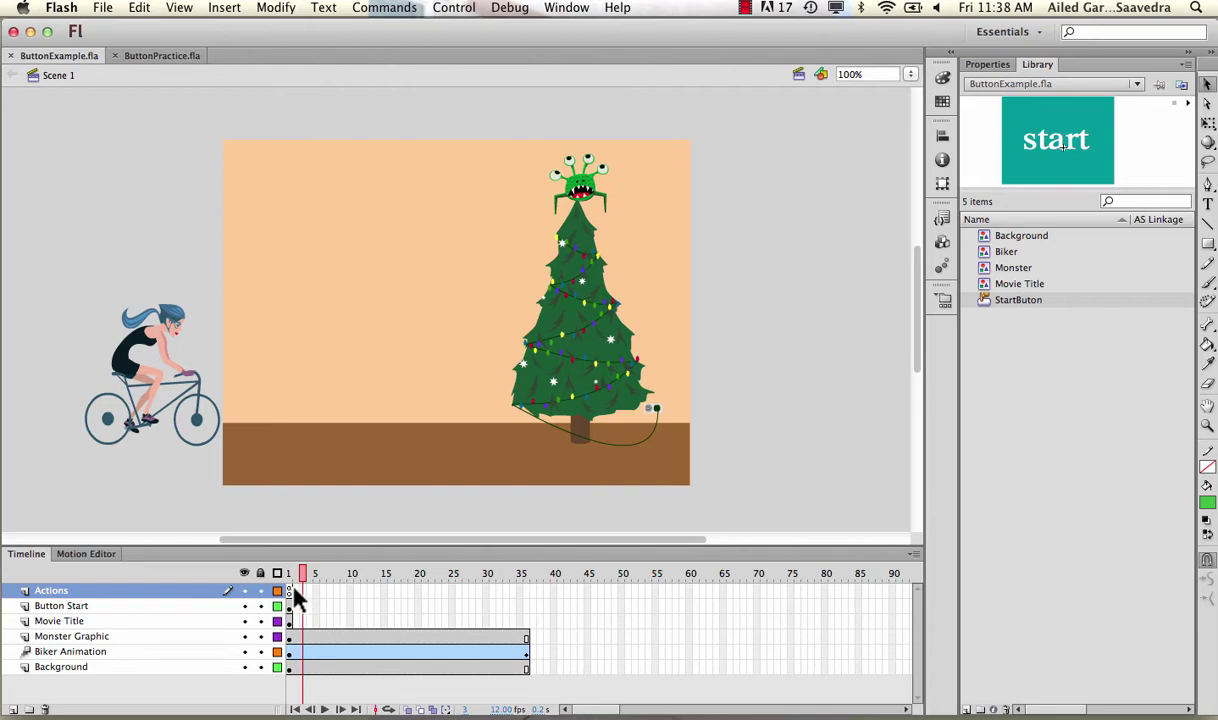
pyautogui.moveTo(304, 574); pyautogui.dragTo(286, 575)
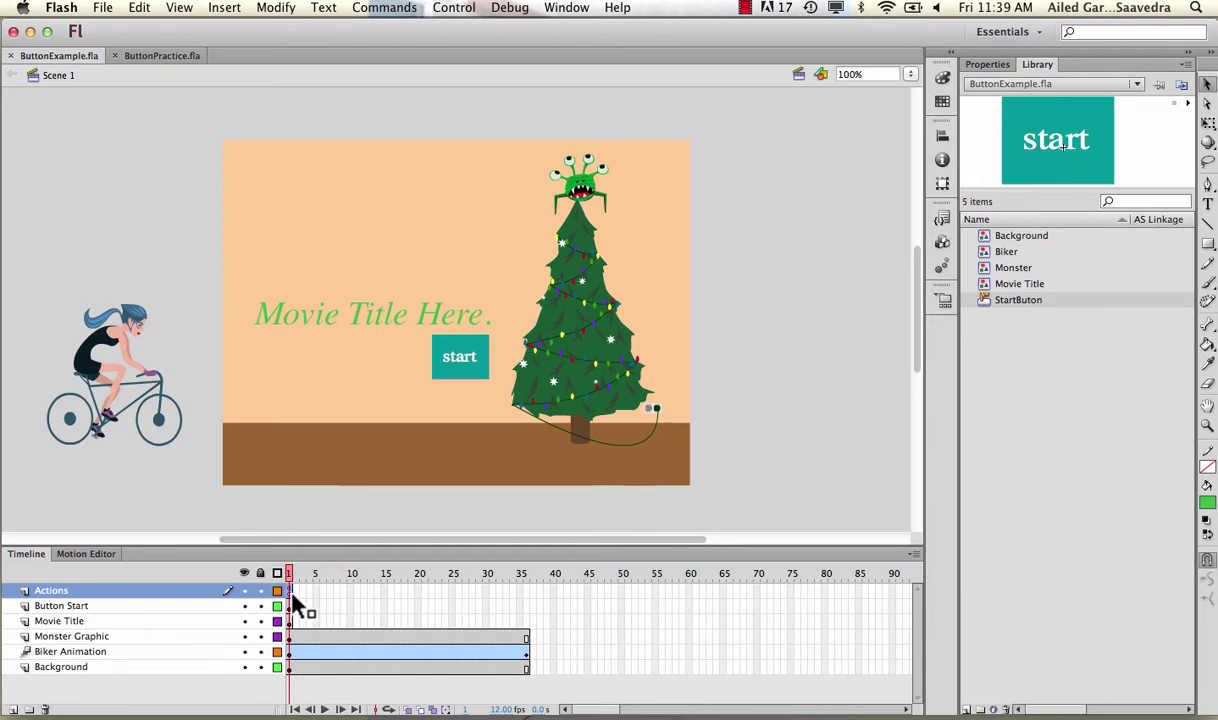
# - Review the stop, event listener and gotoAndPlay code on frame 1 of the Actions layer and close the script
pyautogui.click(566, 8)
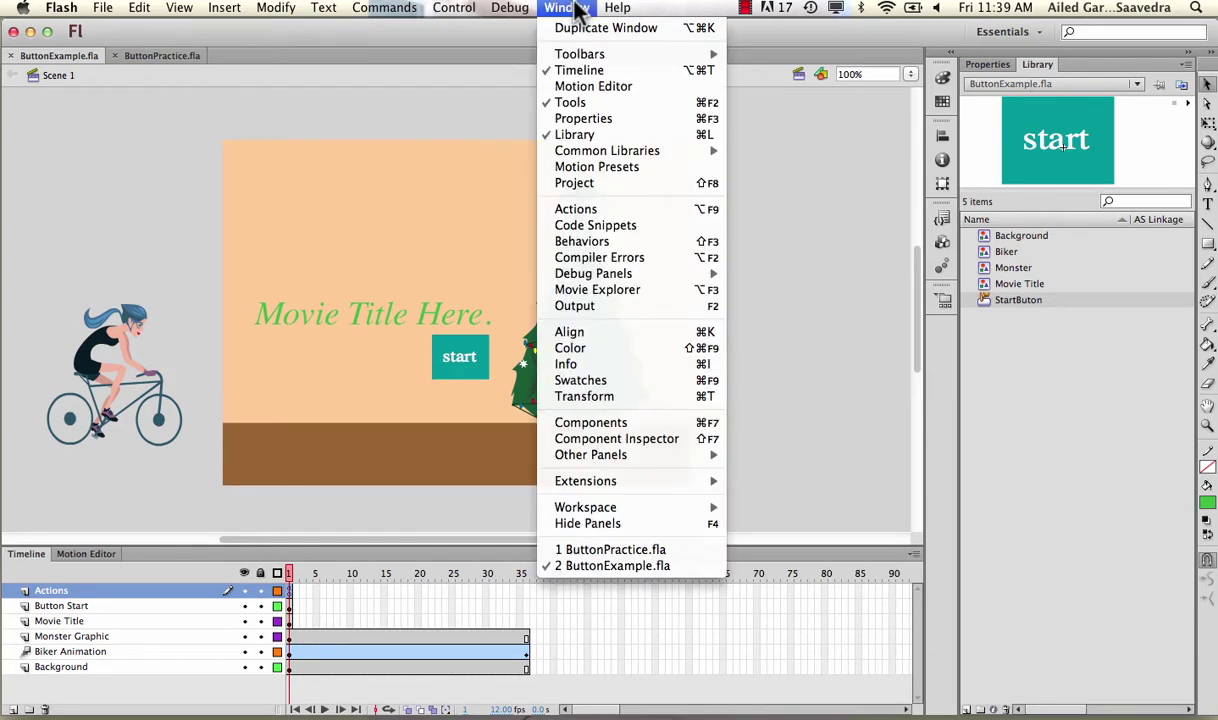
pyautogui.click(594, 210)
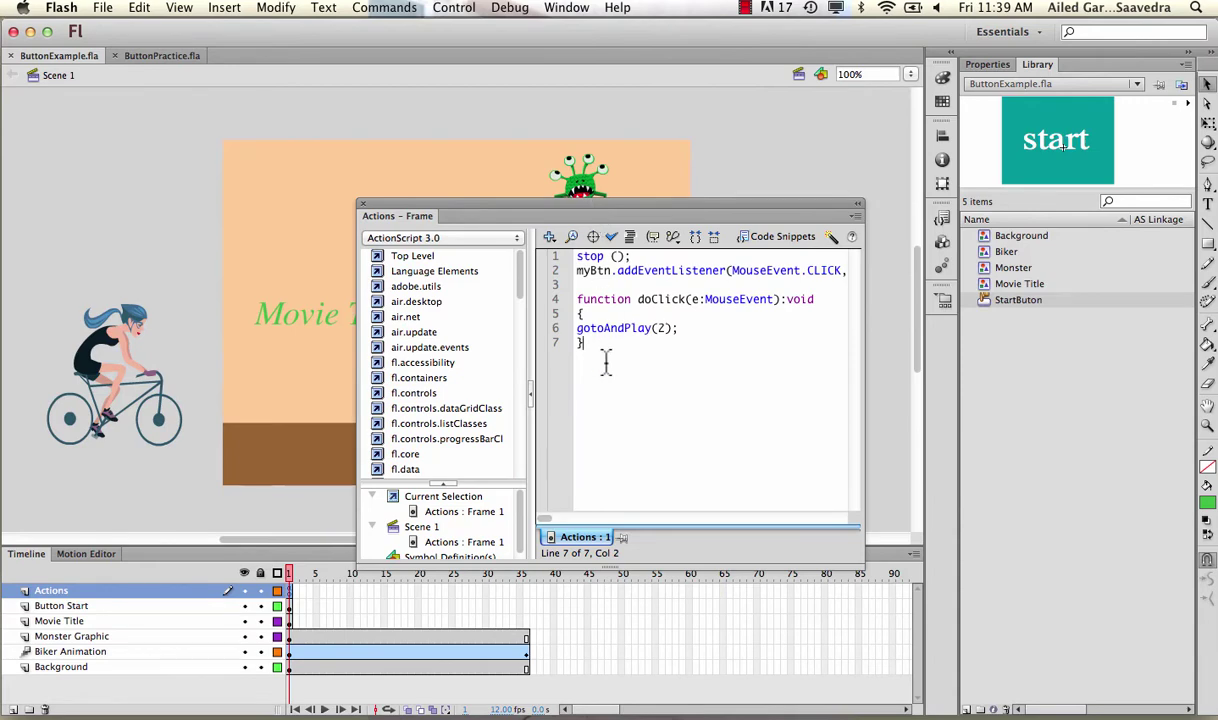
pyautogui.moveTo(600, 352); pyautogui.dragTo(578, 259)
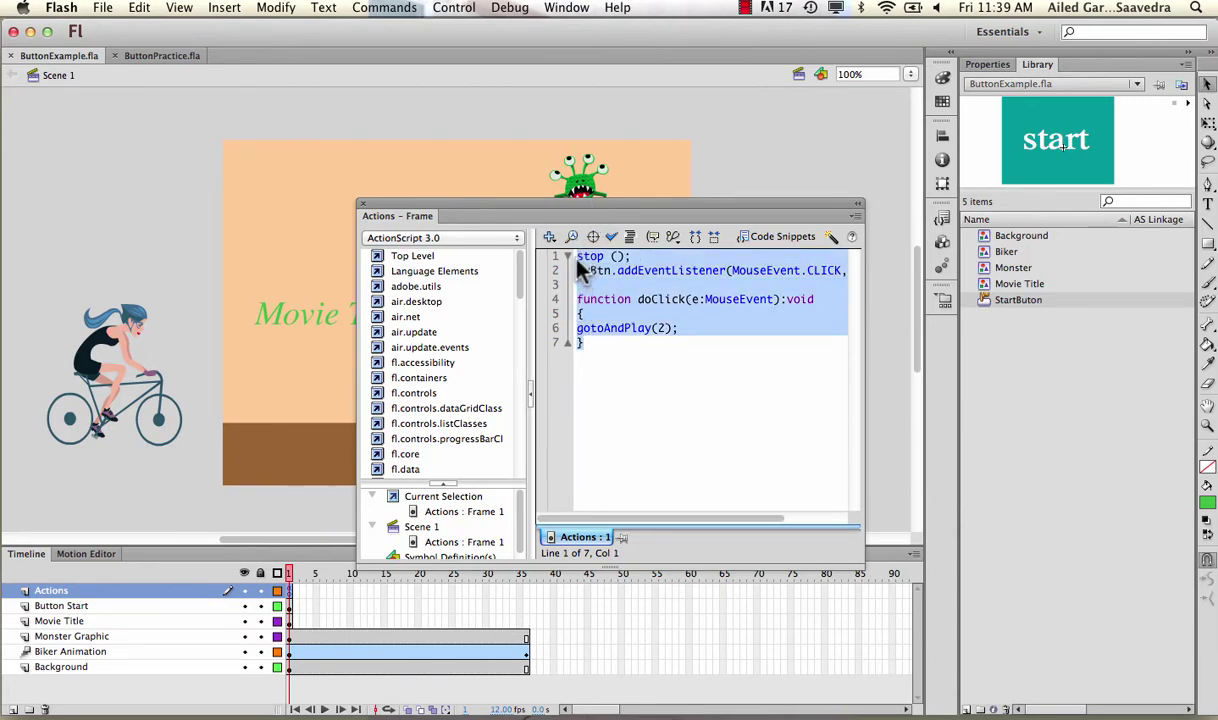
pyautogui.click(577, 271)
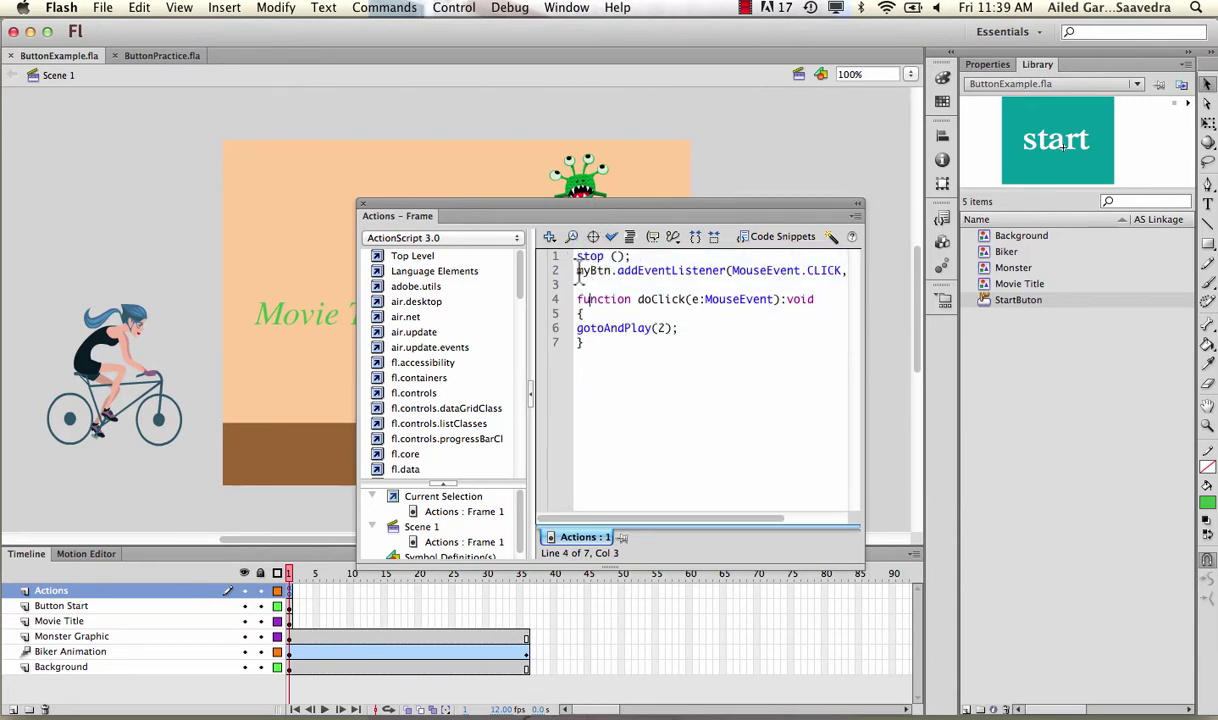
pyautogui.moveTo(577, 271); pyautogui.dragTo(582, 339)
pyautogui.click(620, 332)
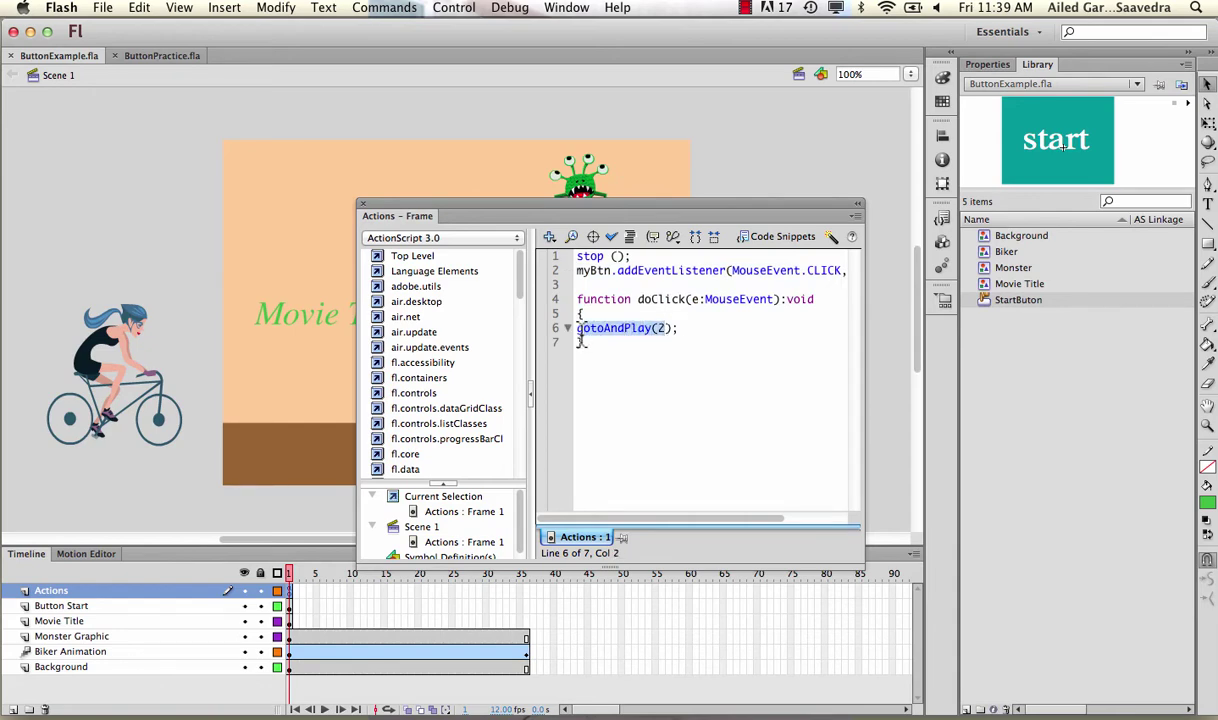
pyautogui.click(609, 350)
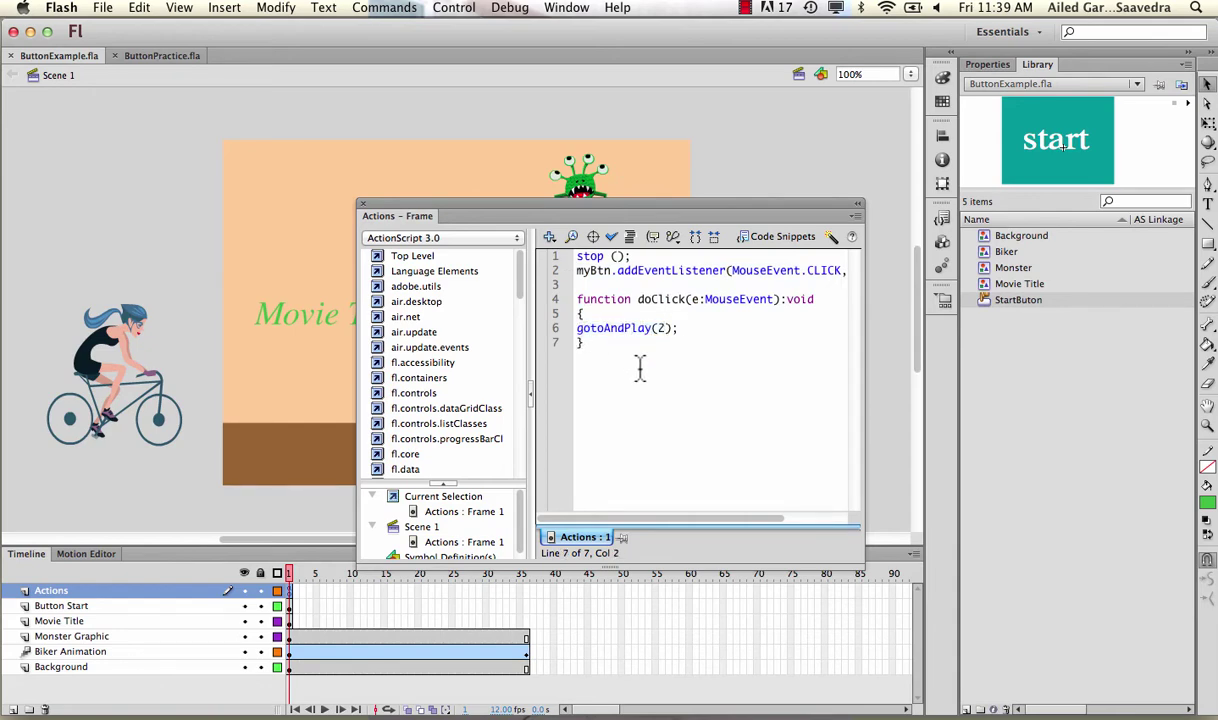
pyautogui.click(364, 205)
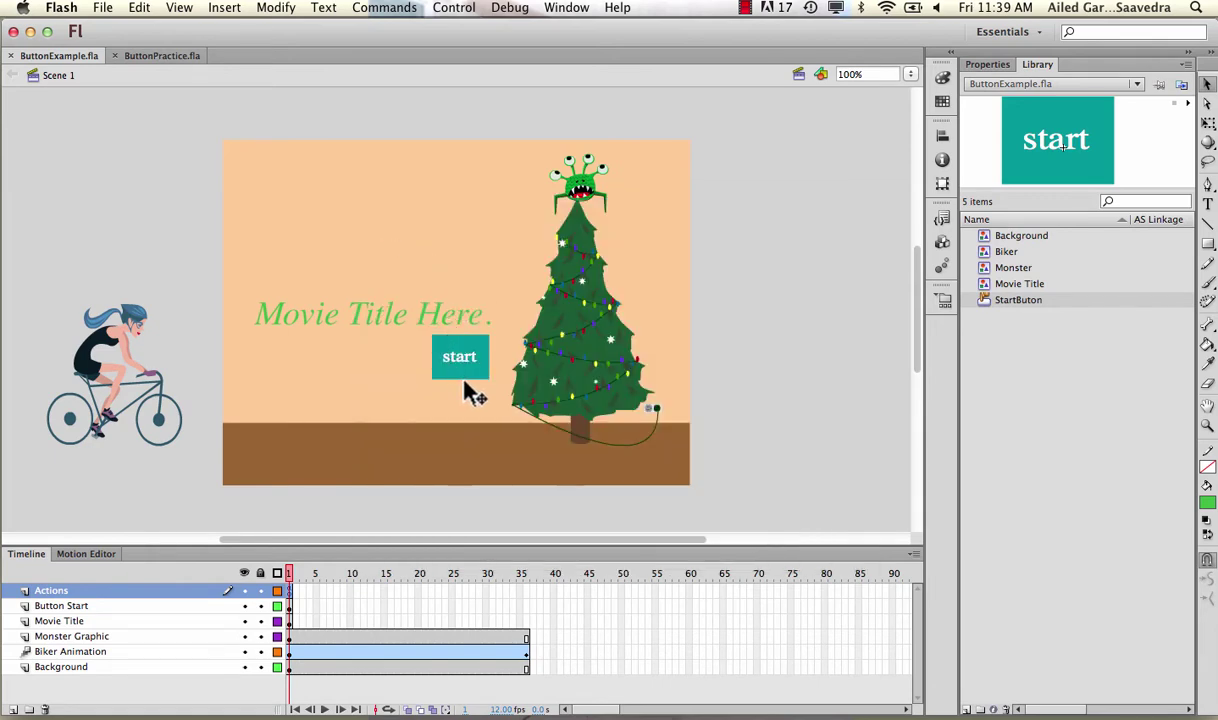
# - Examine the Up, Over, Down and Hit frames inside the StartButon symbol and return to Scene 1
pyautogui.doubleClick(1018, 300)
pyautogui.doubleClick(988, 302)
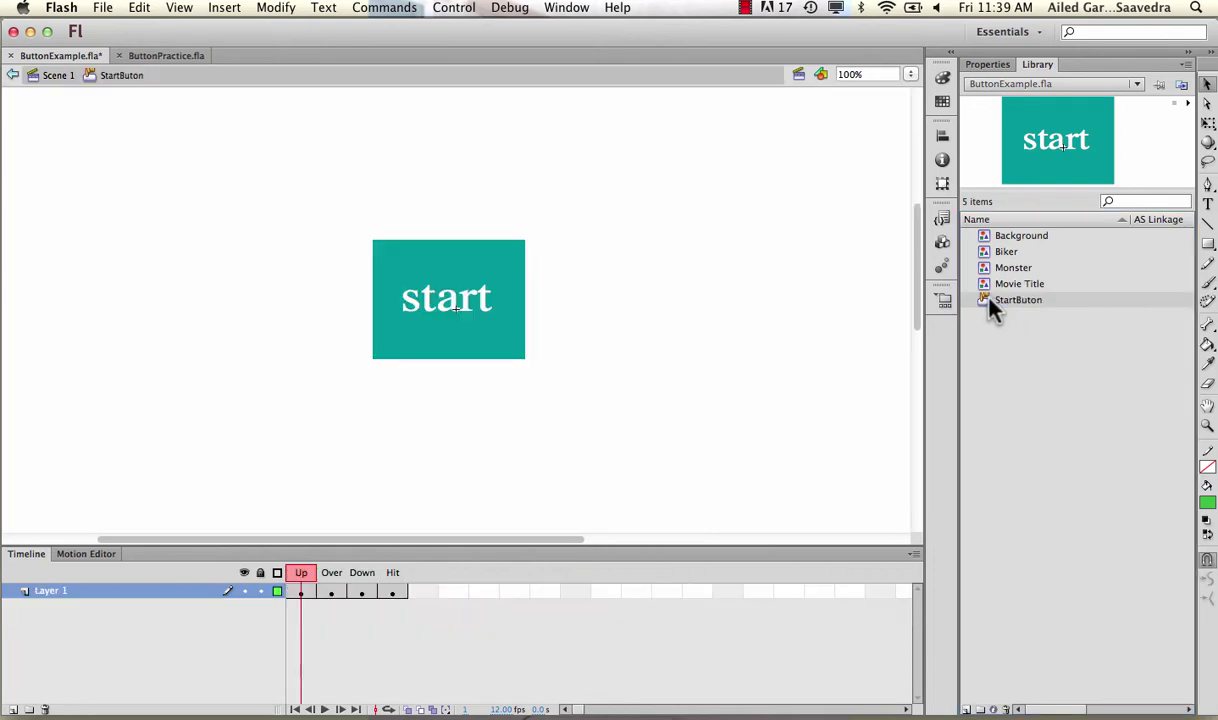
pyautogui.click(332, 574)
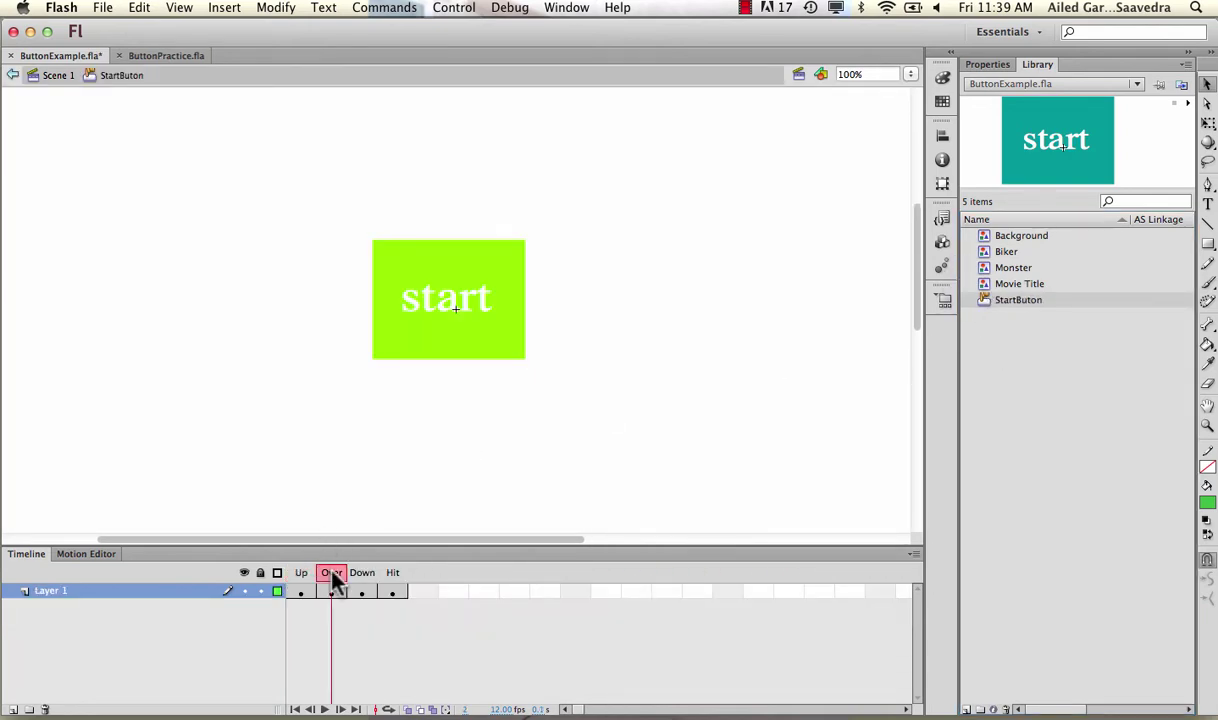
pyautogui.click(361, 574)
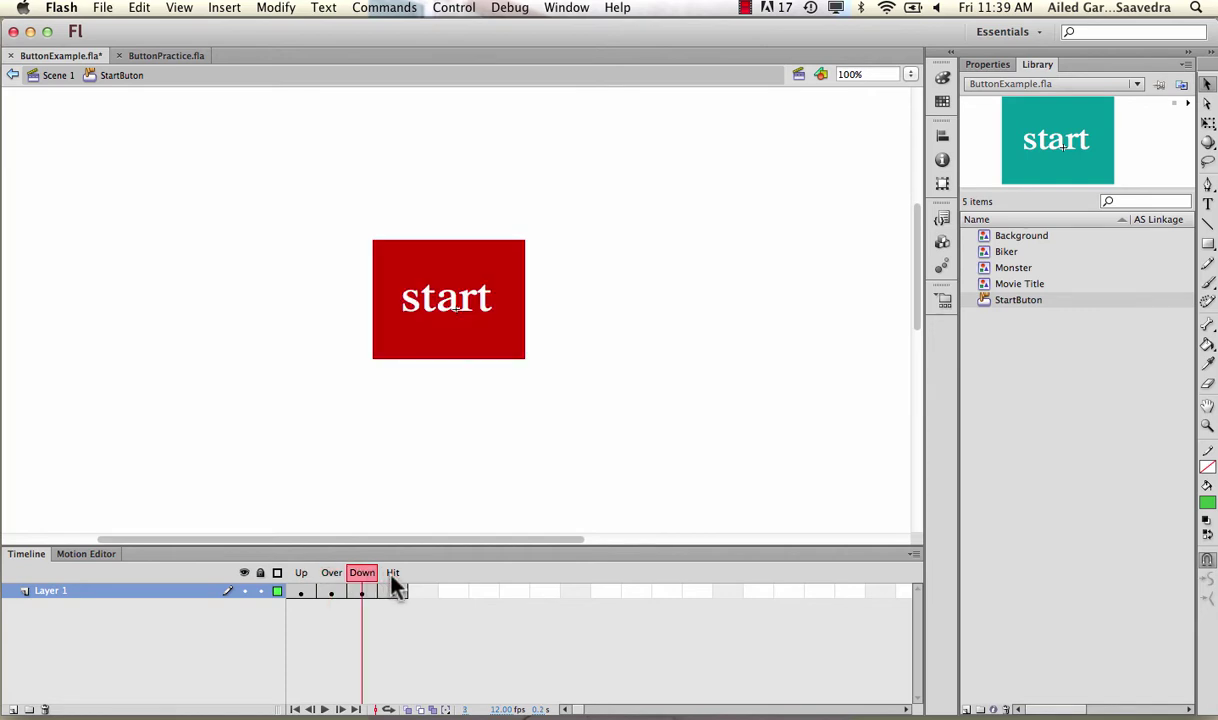
pyautogui.click(303, 575)
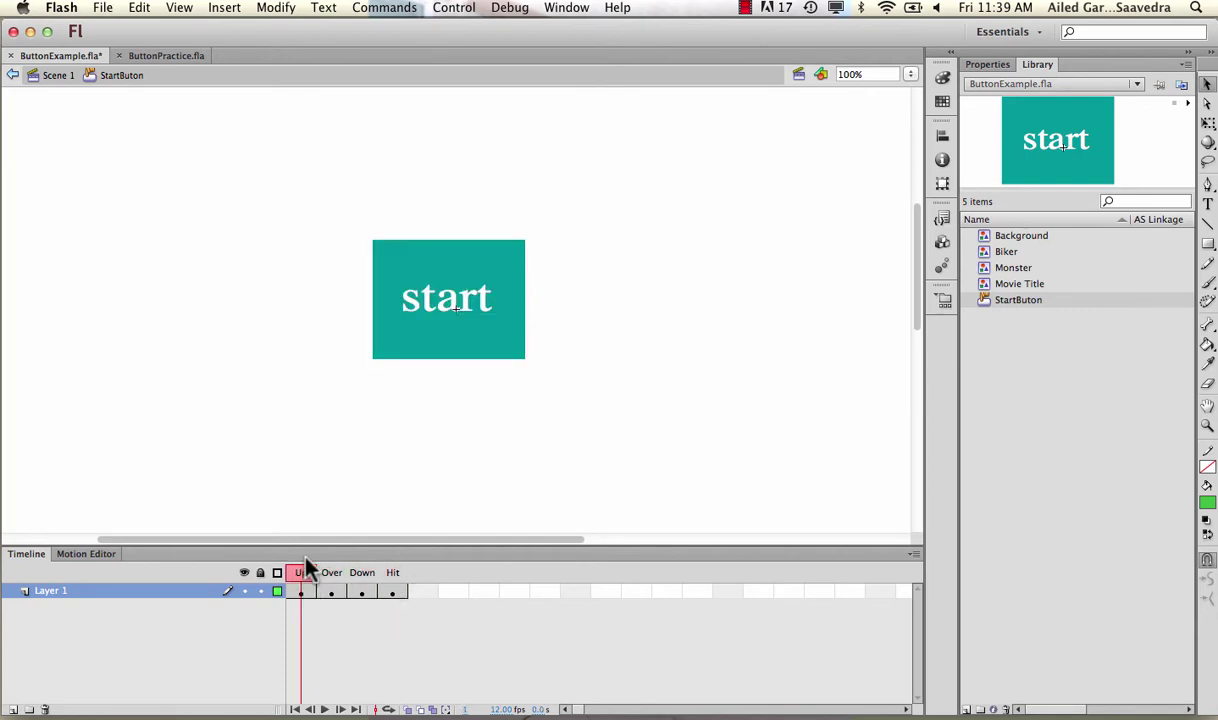
pyautogui.click(330, 576)
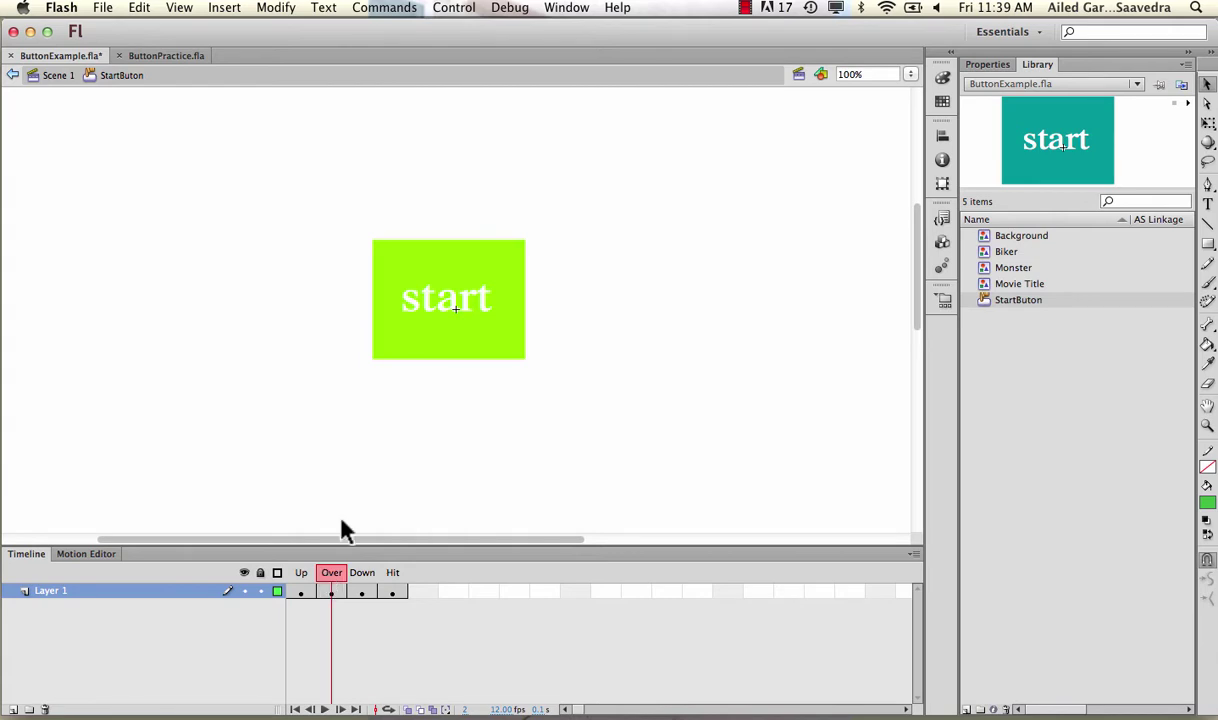
pyautogui.click(362, 576)
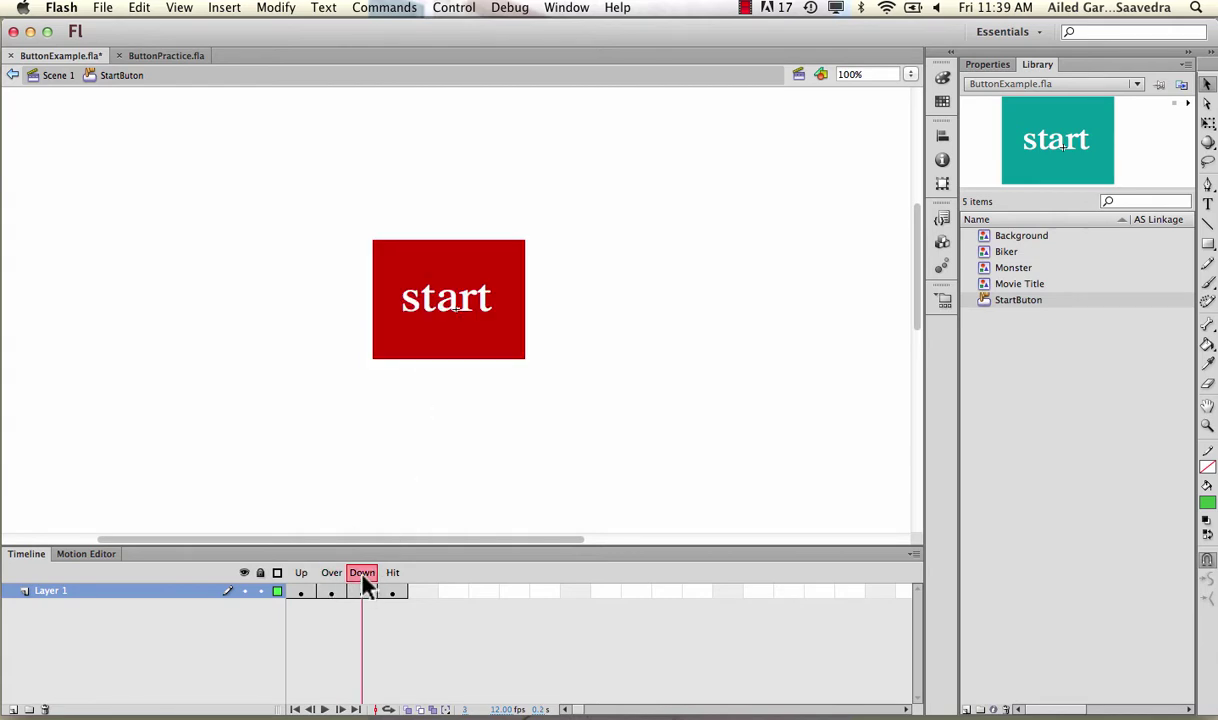
pyautogui.click(468, 331)
pyautogui.click(394, 582)
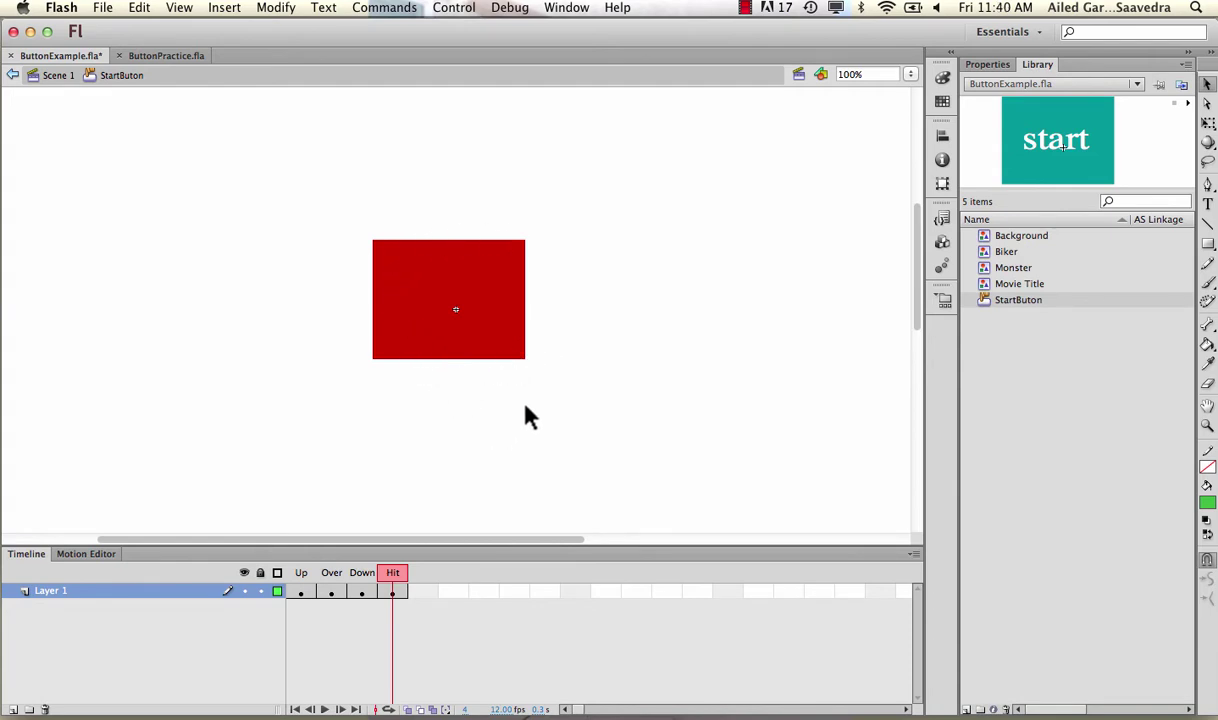
pyautogui.click(303, 588)
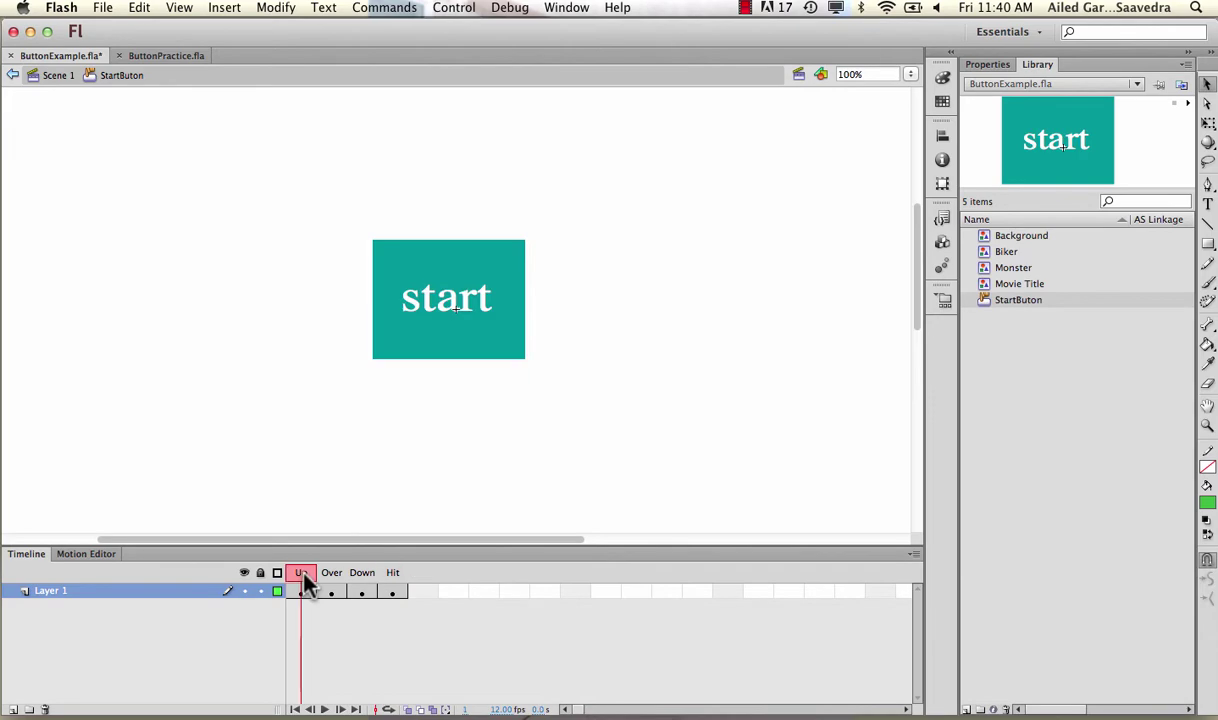
pyautogui.click(58, 77)
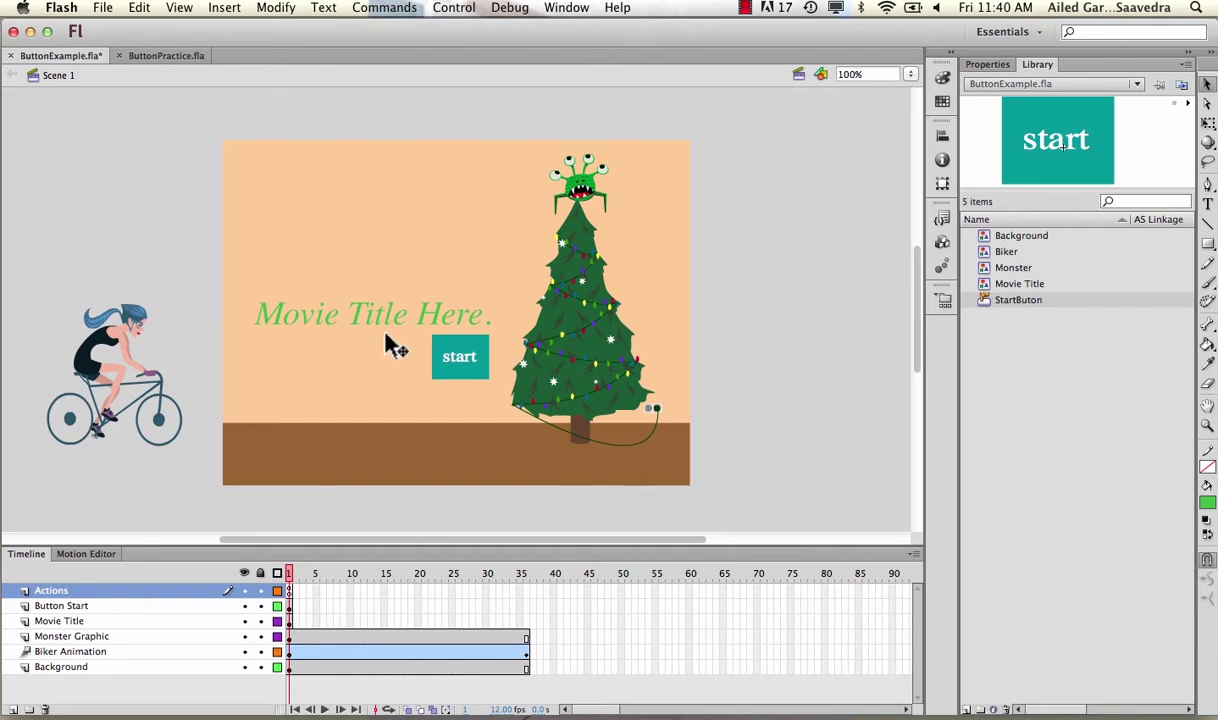
pyautogui.click(576, 186)
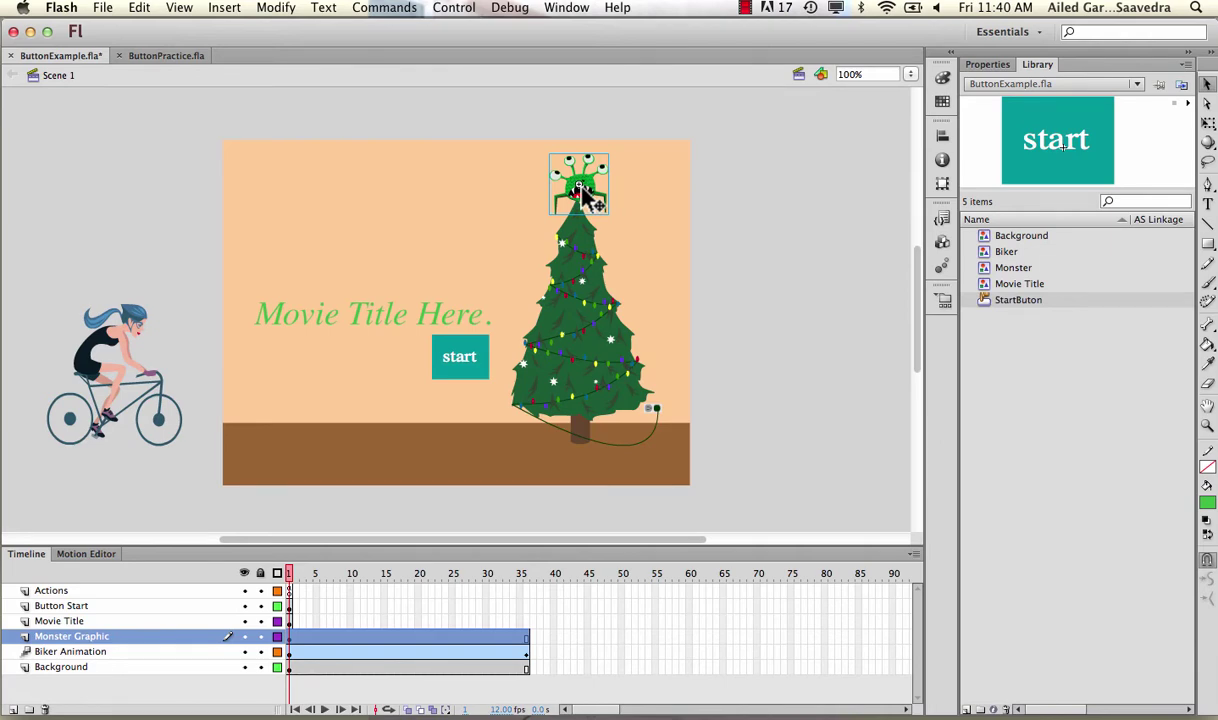
pyautogui.click(318, 492)
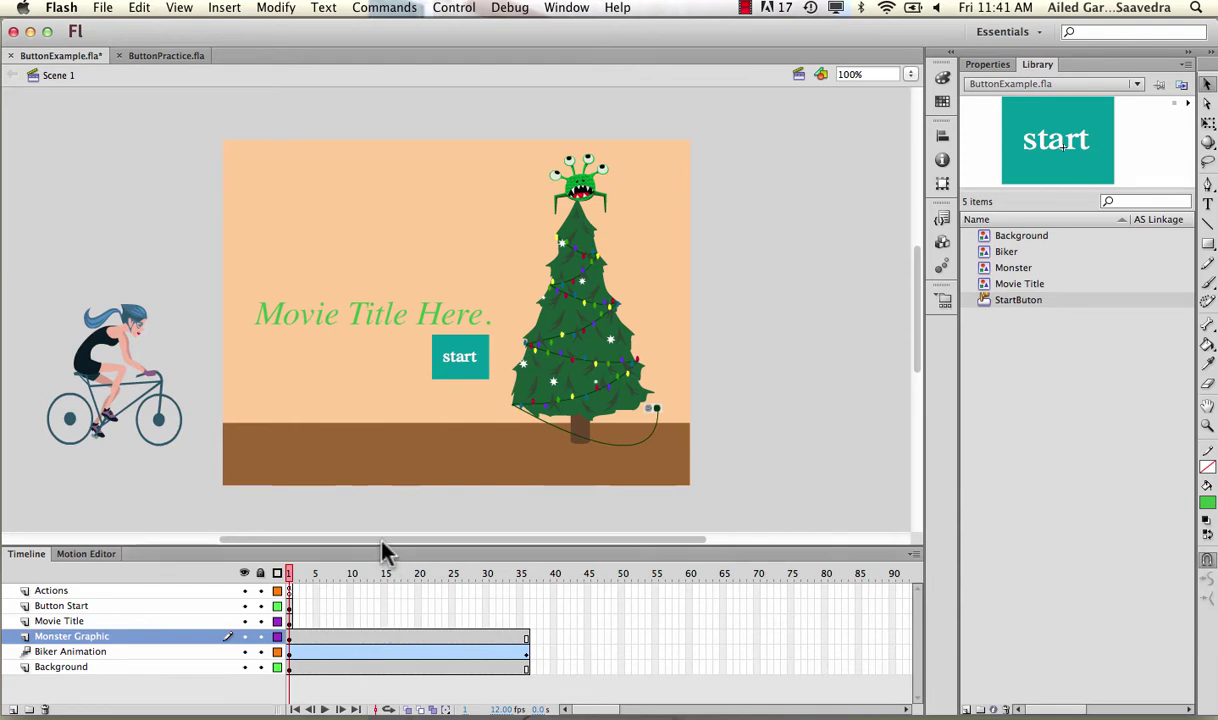
# - Switch to the ButtonPractice.fla document, scrub through its first frames and return to frame 1
pyautogui.click(166, 56)
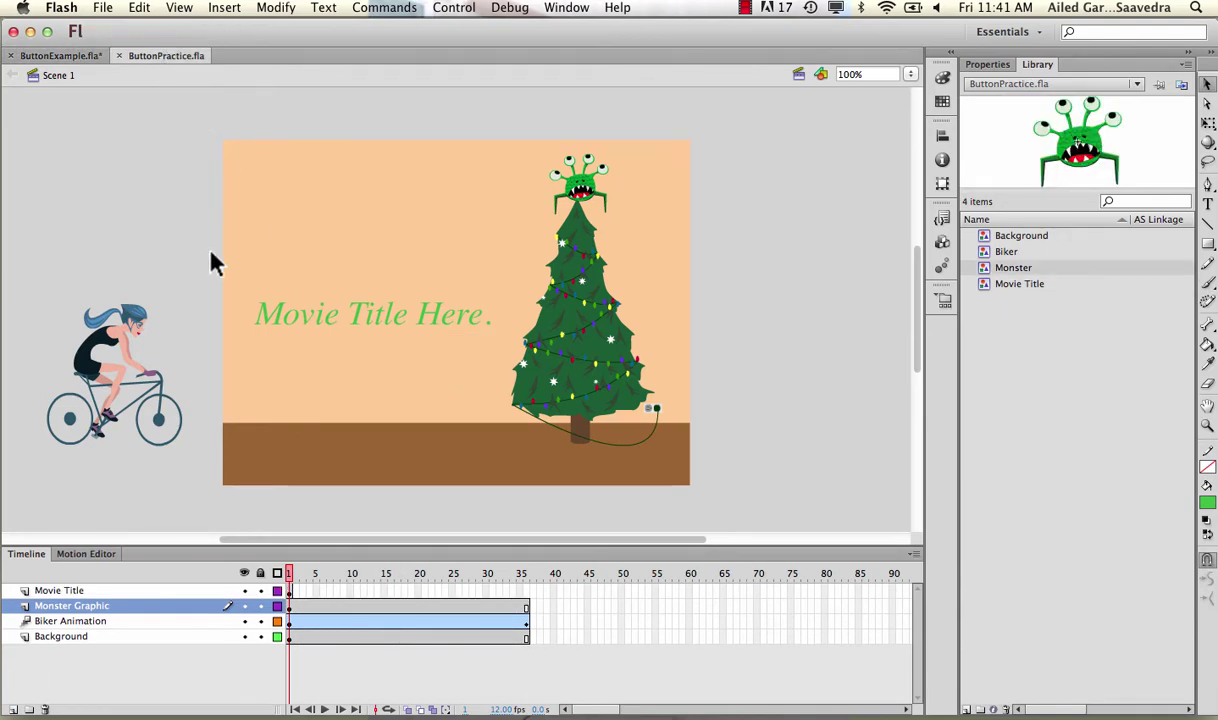
pyautogui.moveTo(283, 575); pyautogui.dragTo(322, 576)
pyautogui.click(290, 573)
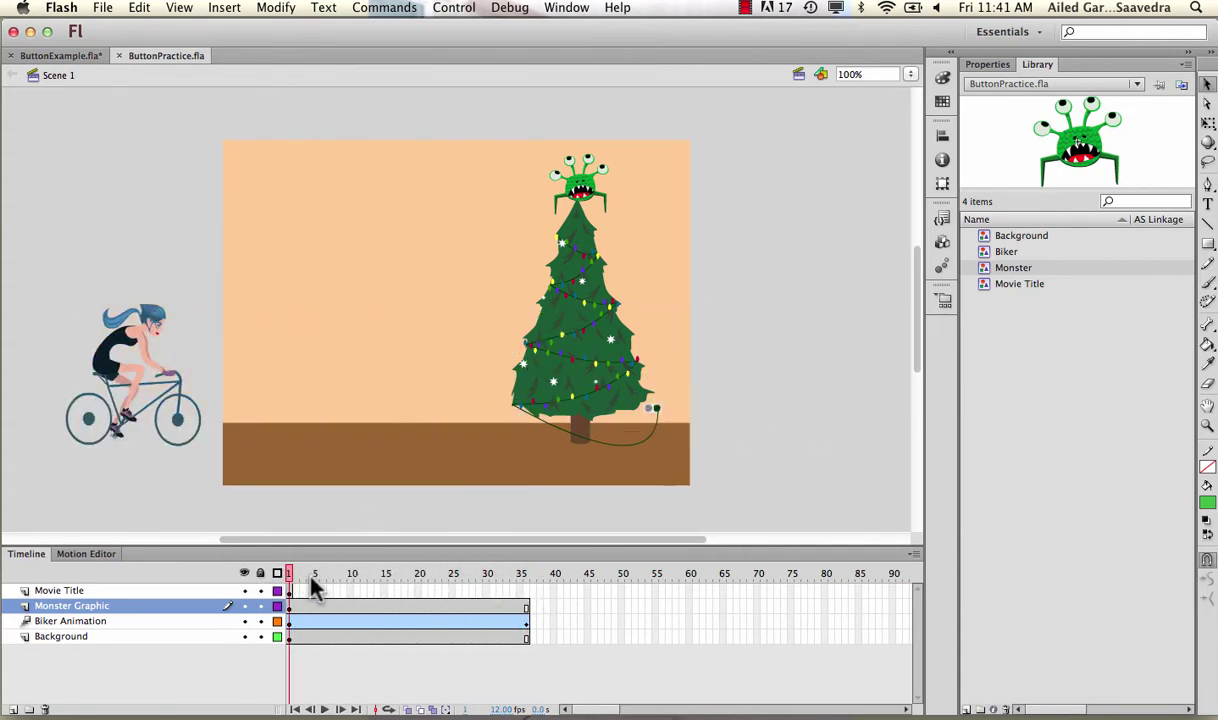
# - Create a new symbol named StartBtn of type Button in the ButtonPractice.fla library
pyautogui.click(291, 591)
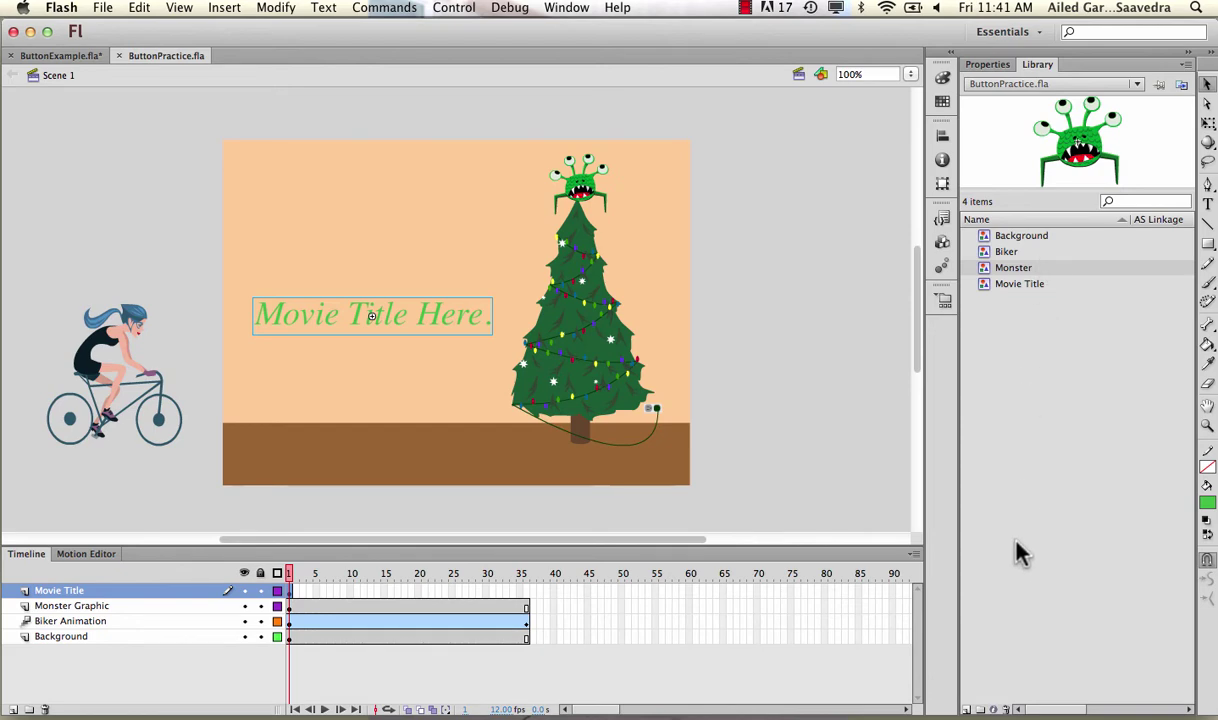
pyautogui.click(968, 708)
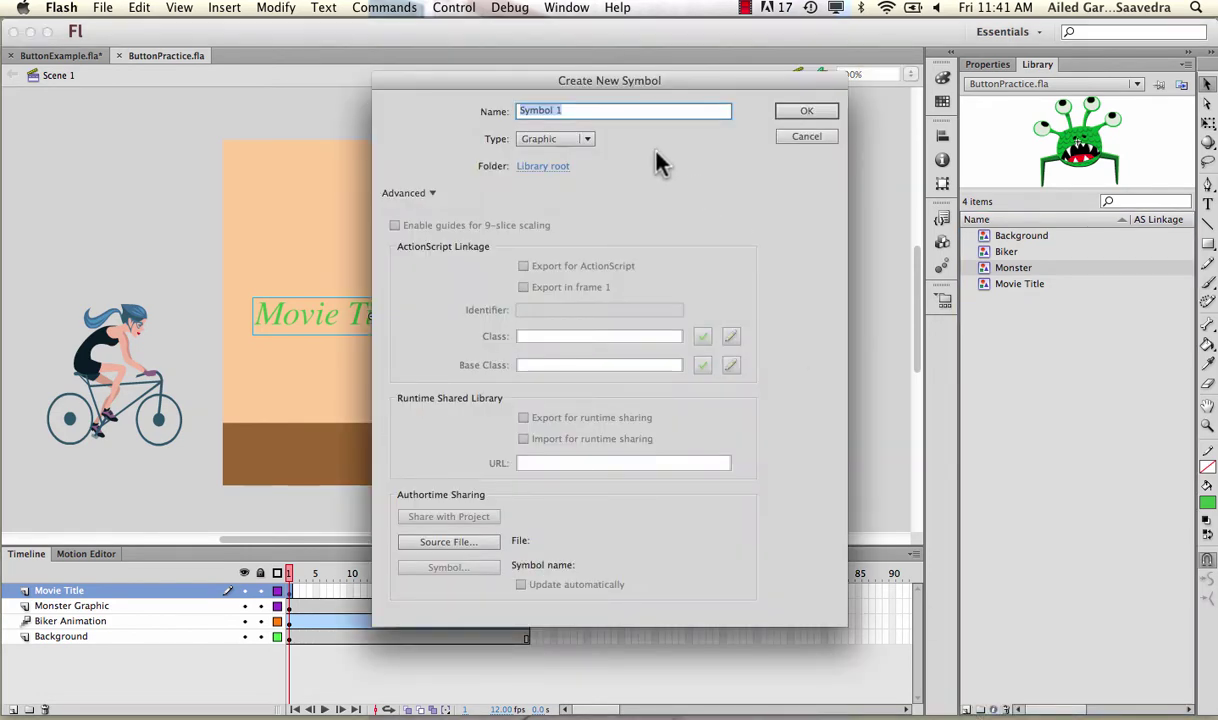
pyautogui.click(571, 110)
pyautogui.moveTo(571, 110); pyautogui.dragTo(490, 108)
pyautogui.write('StartBtn')
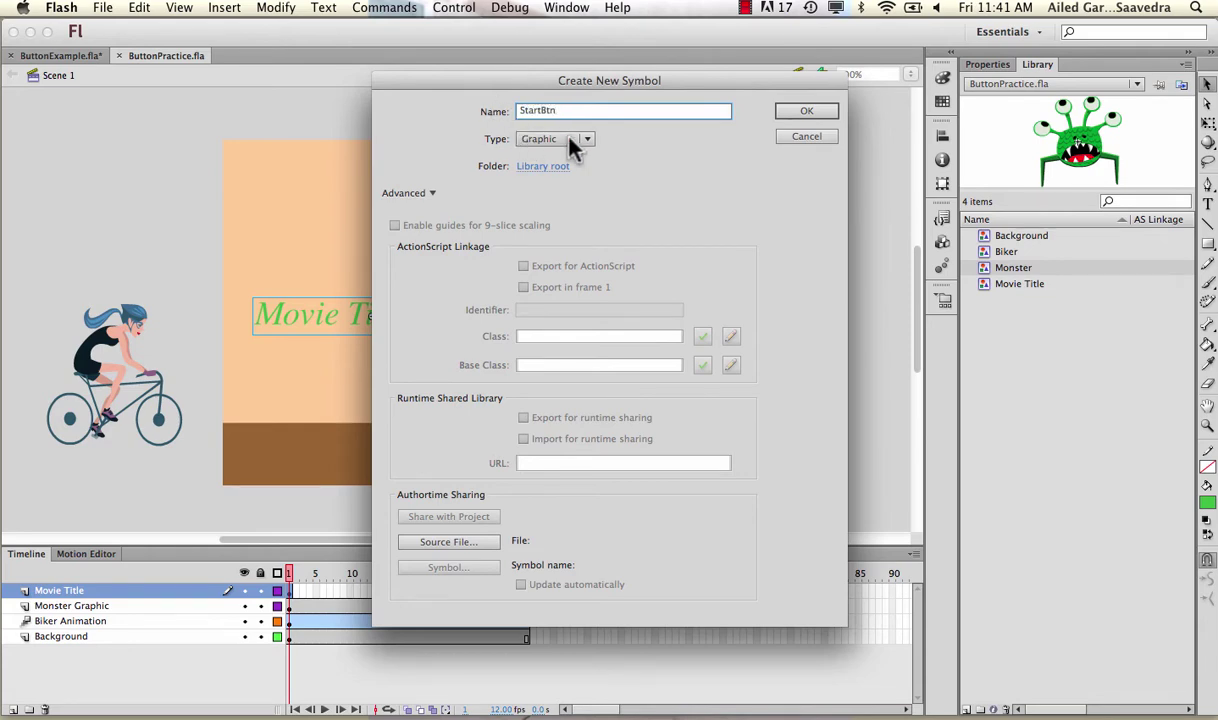
pyautogui.click(568, 138)
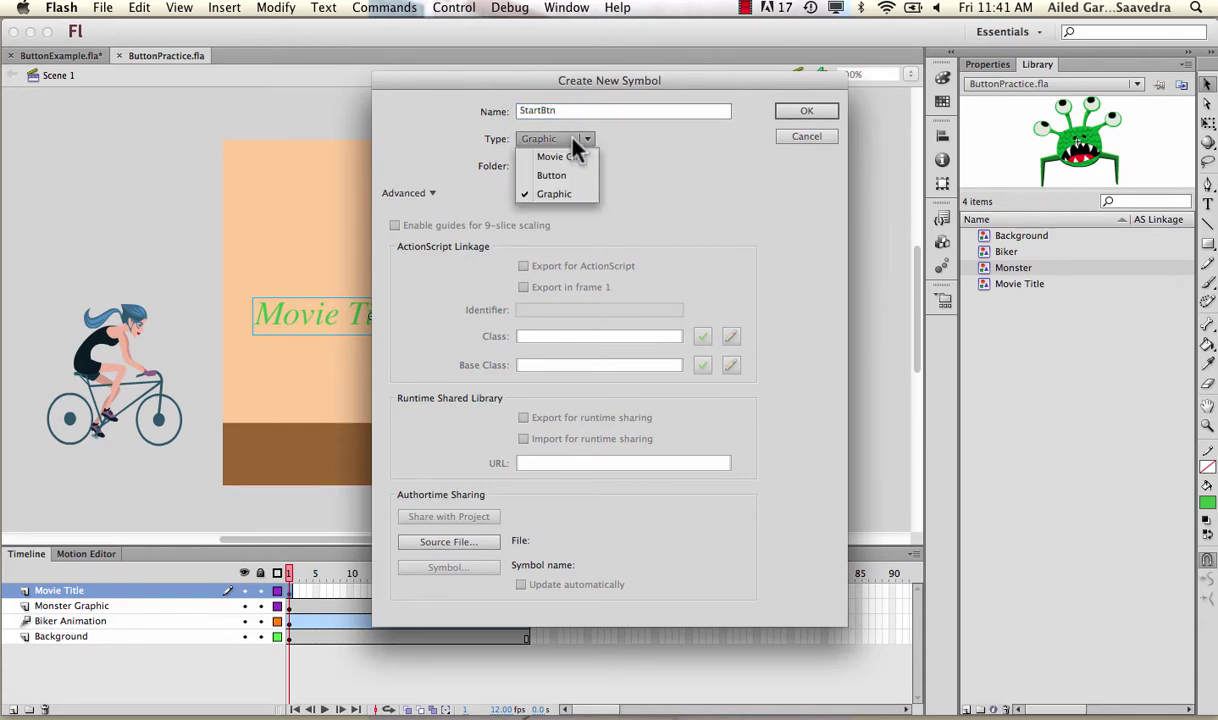
pyautogui.click(567, 172)
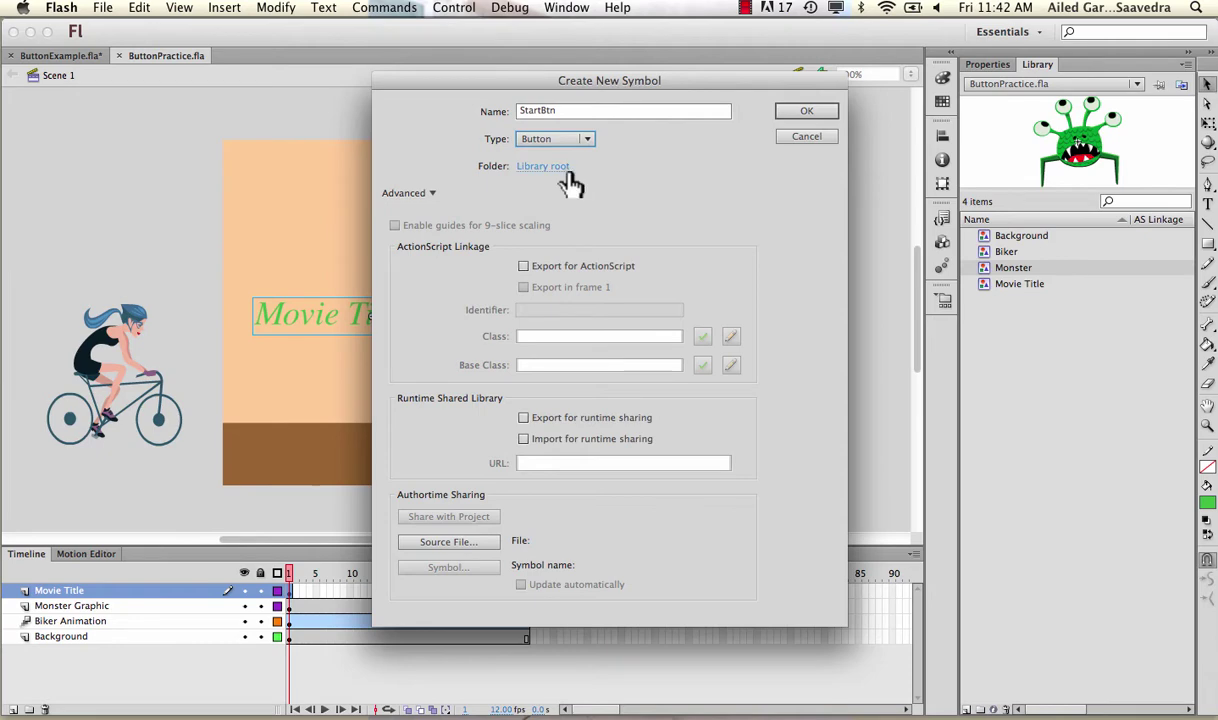
pyautogui.click(801, 113)
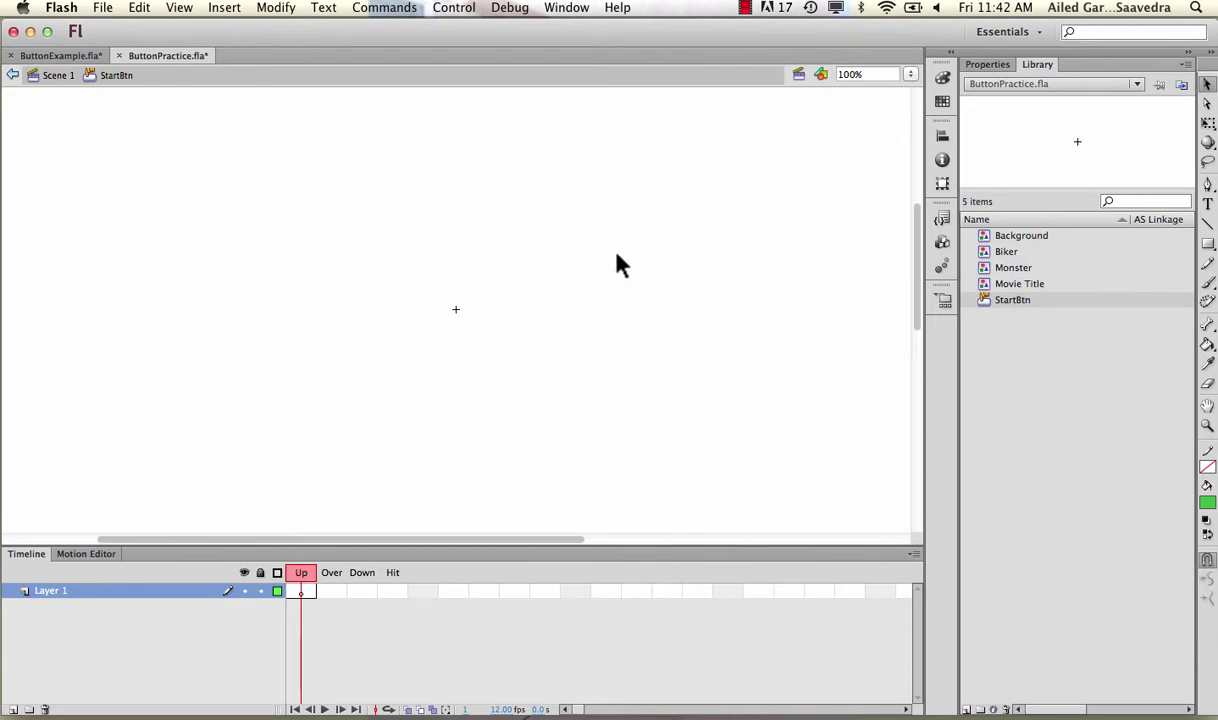
# - Draw a green rectangle without a stroke, about 184 by 140 px, around the centre mark in the Up frame
pyautogui.click(1208, 245)
pyautogui.click(1110, 245)
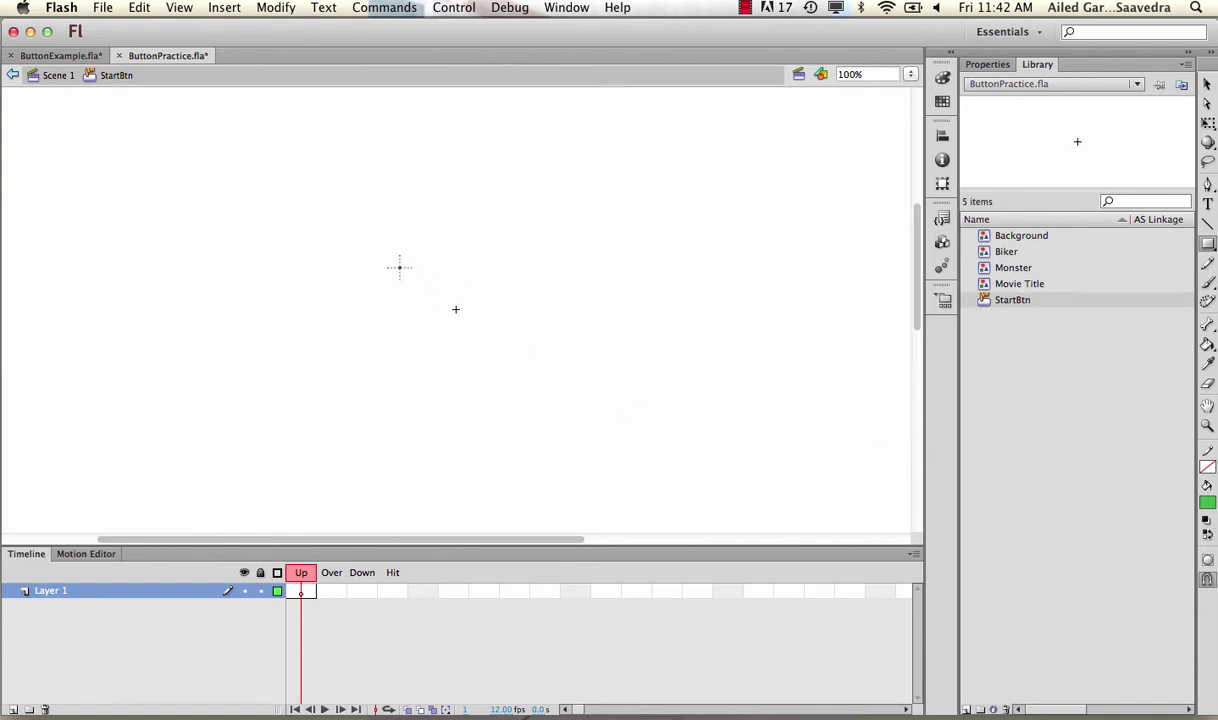
pyautogui.moveTo(379, 257); pyautogui.dragTo(534, 375)
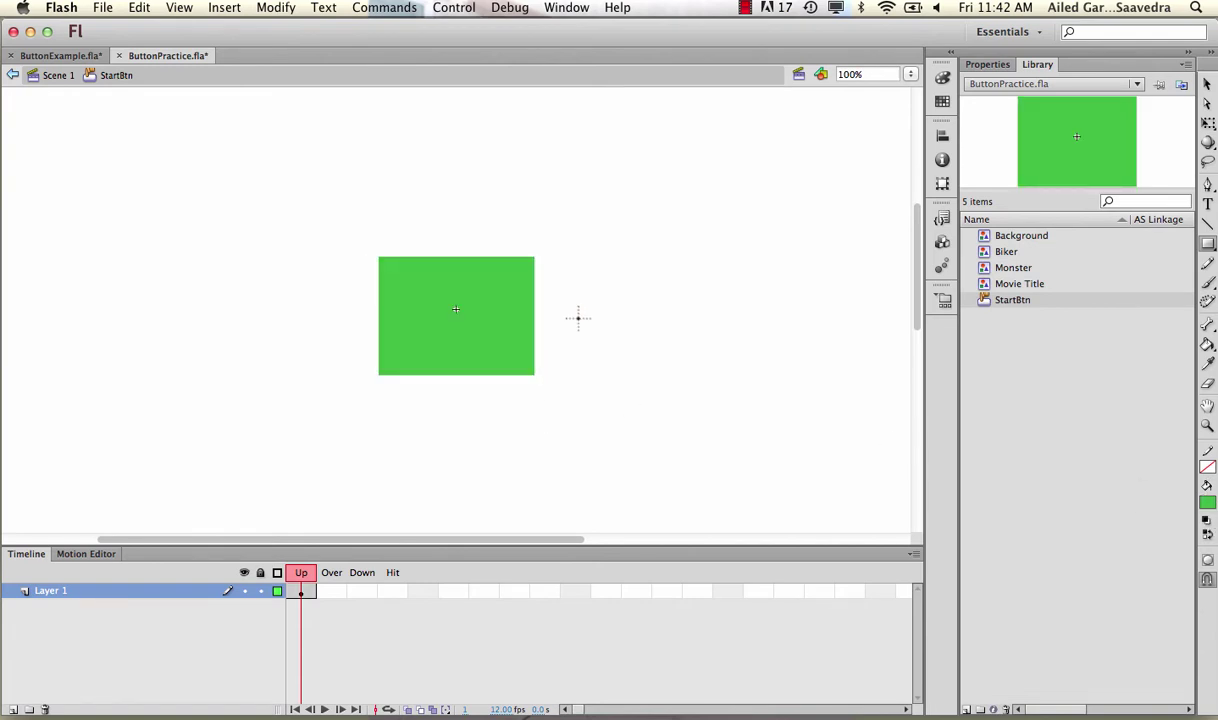
# - Add the text "start" in white and move it to the middle of the green rectangle
pyautogui.click(1208, 204)
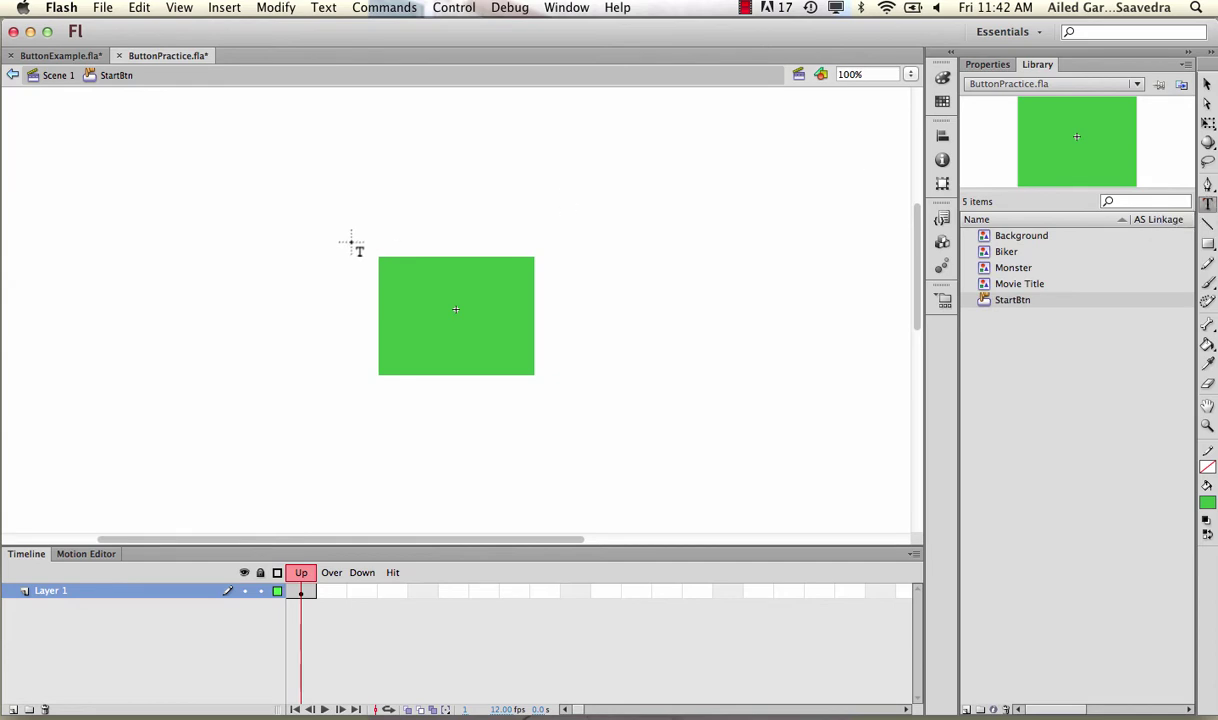
pyautogui.moveTo(404, 301); pyautogui.dragTo(517, 340)
pyautogui.write('P')
pyautogui.press('BackSpace')
pyautogui.write('start')
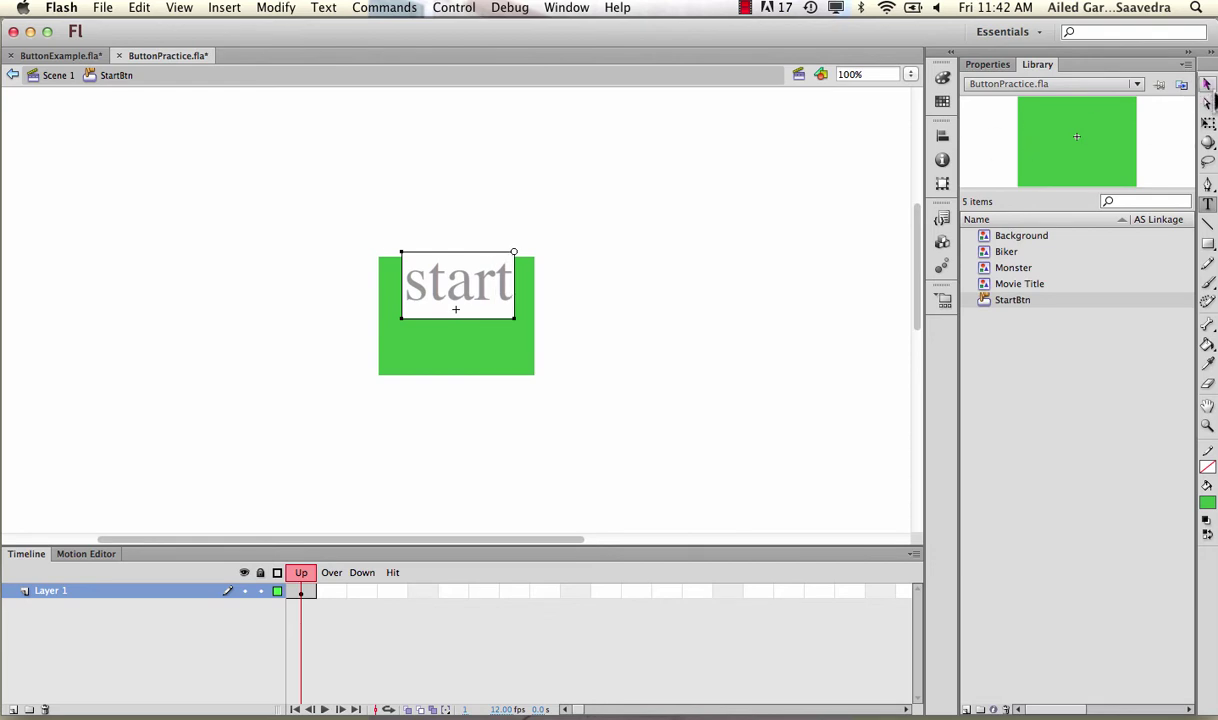
pyautogui.press('Escape')
pyautogui.moveTo(481, 280); pyautogui.dragTo(478, 315)
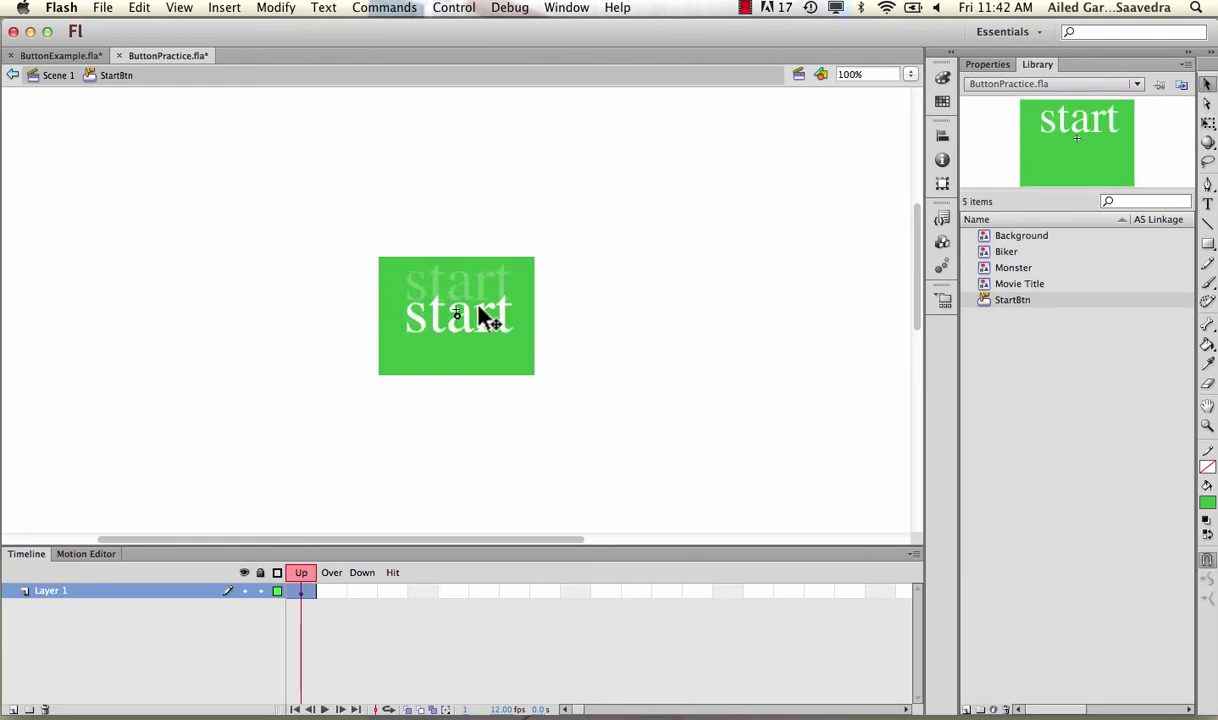
# - Reduce the "start" text to 71 pt and nudge it into the centre of the rectangle
pyautogui.doubleClick(481, 325)
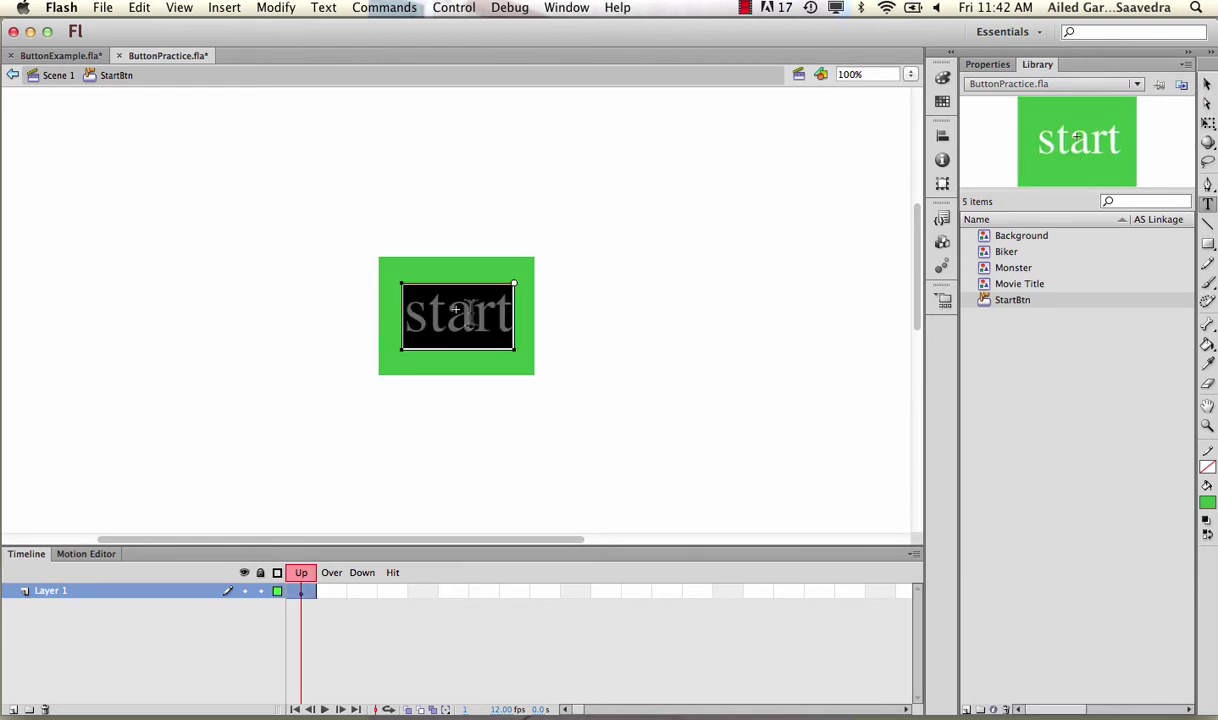
pyautogui.click(995, 66)
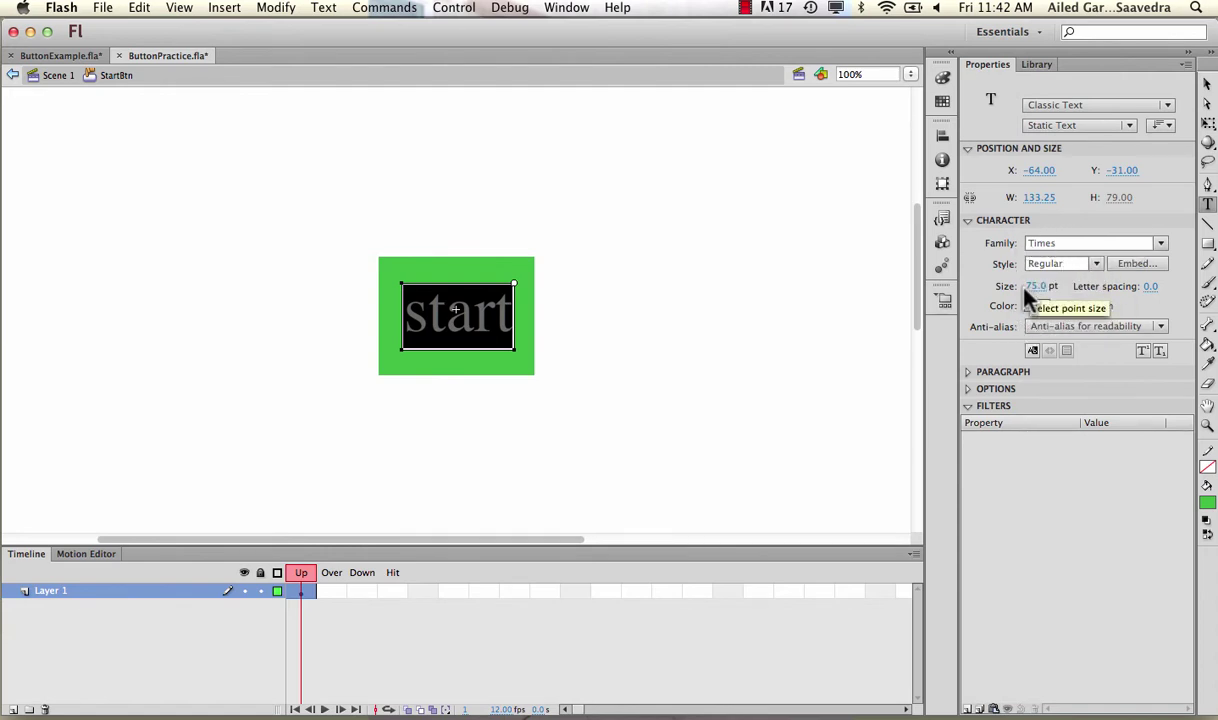
pyautogui.moveTo(1040, 290); pyautogui.dragTo(983, 301)
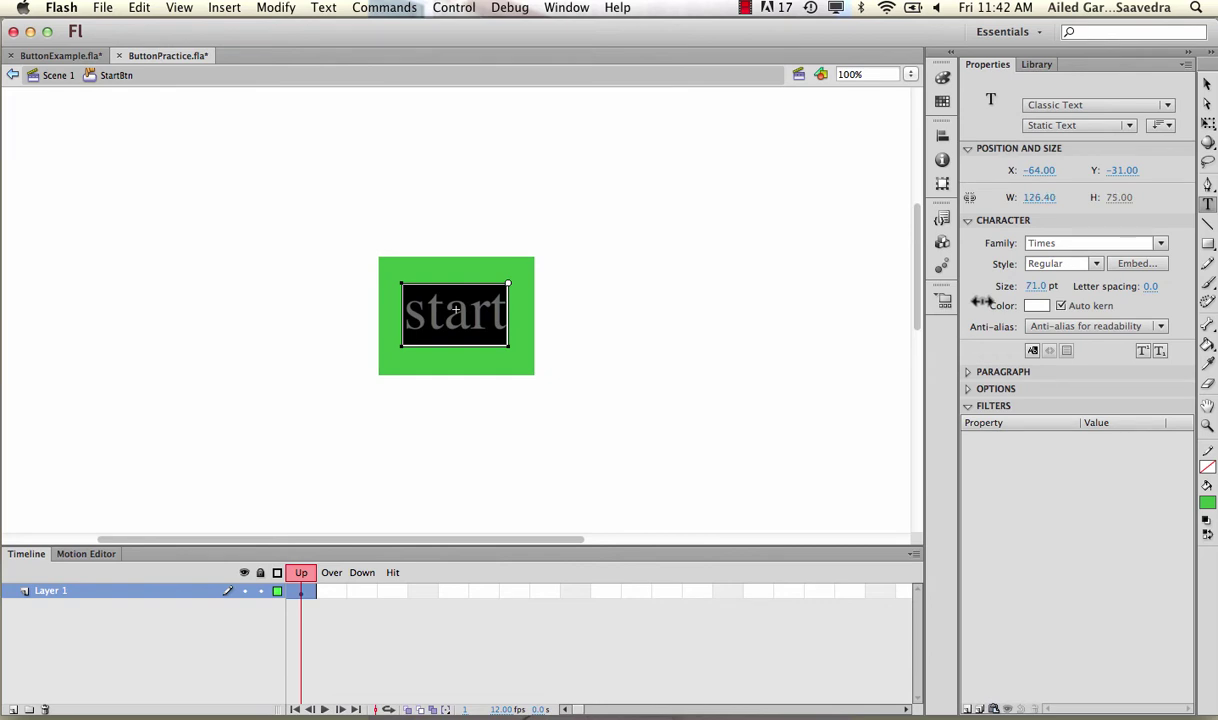
pyautogui.click(1206, 86)
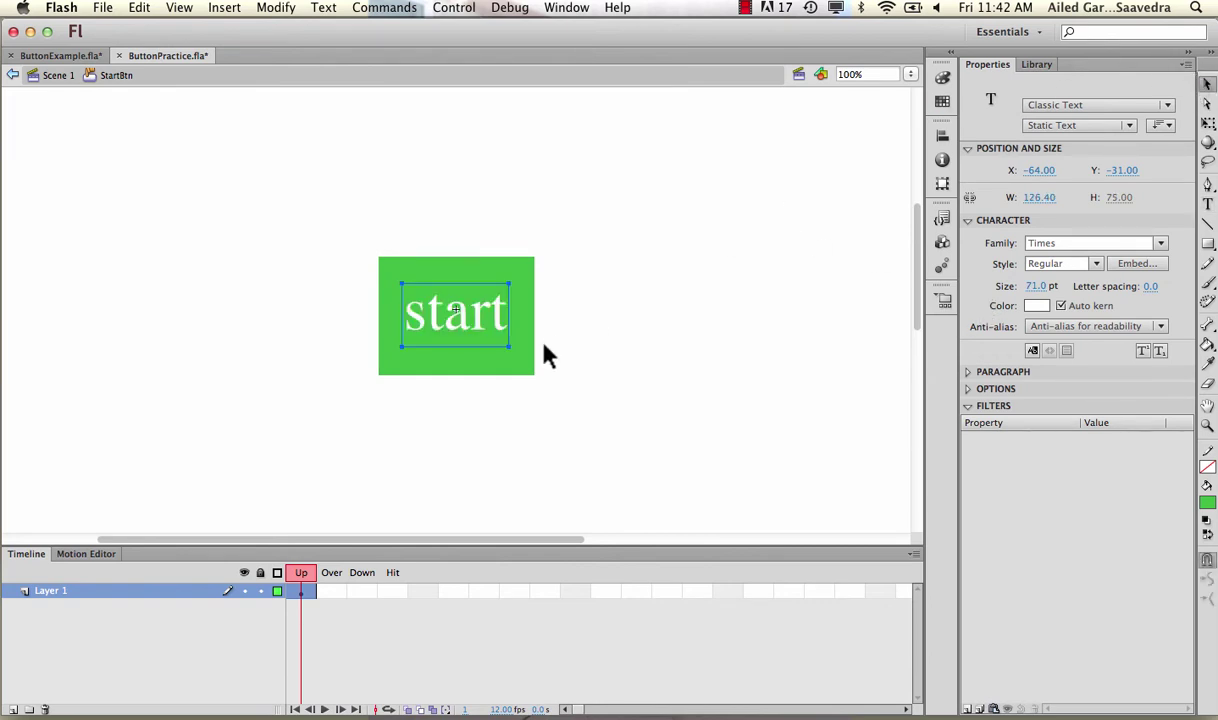
pyautogui.moveTo(492, 326); pyautogui.dragTo(491, 323)
pyautogui.click(574, 326)
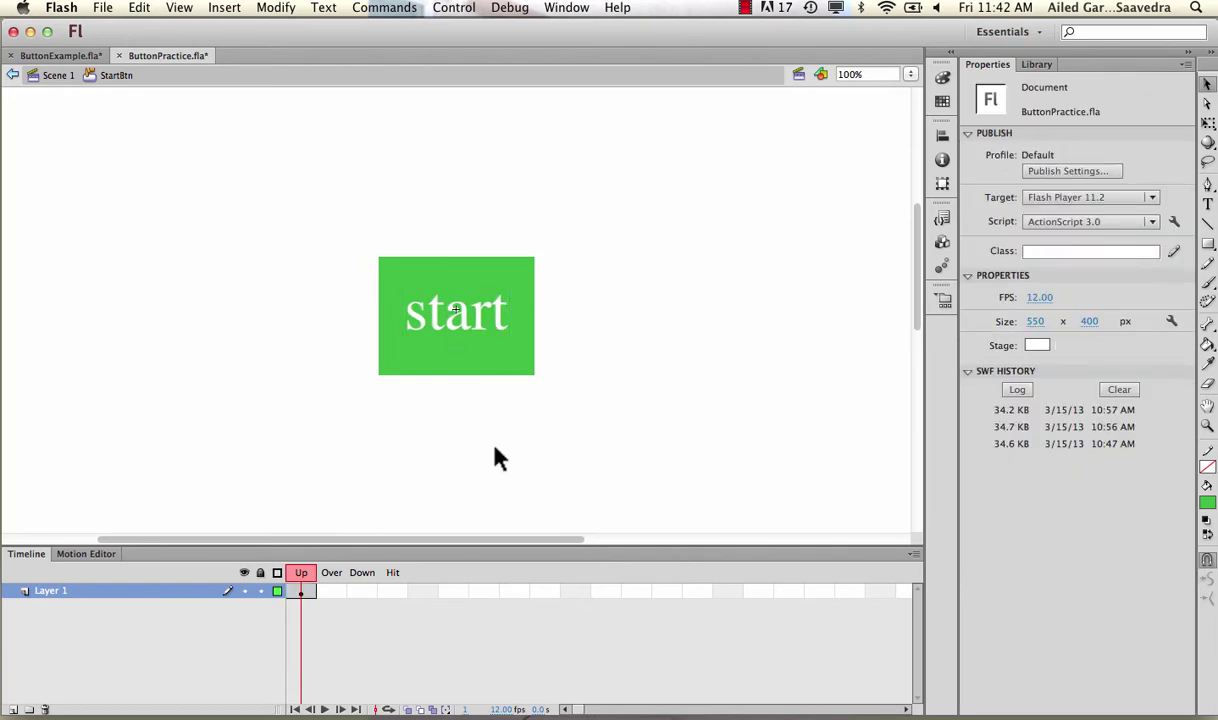
pyautogui.moveTo(310, 188); pyautogui.dragTo(600, 430)
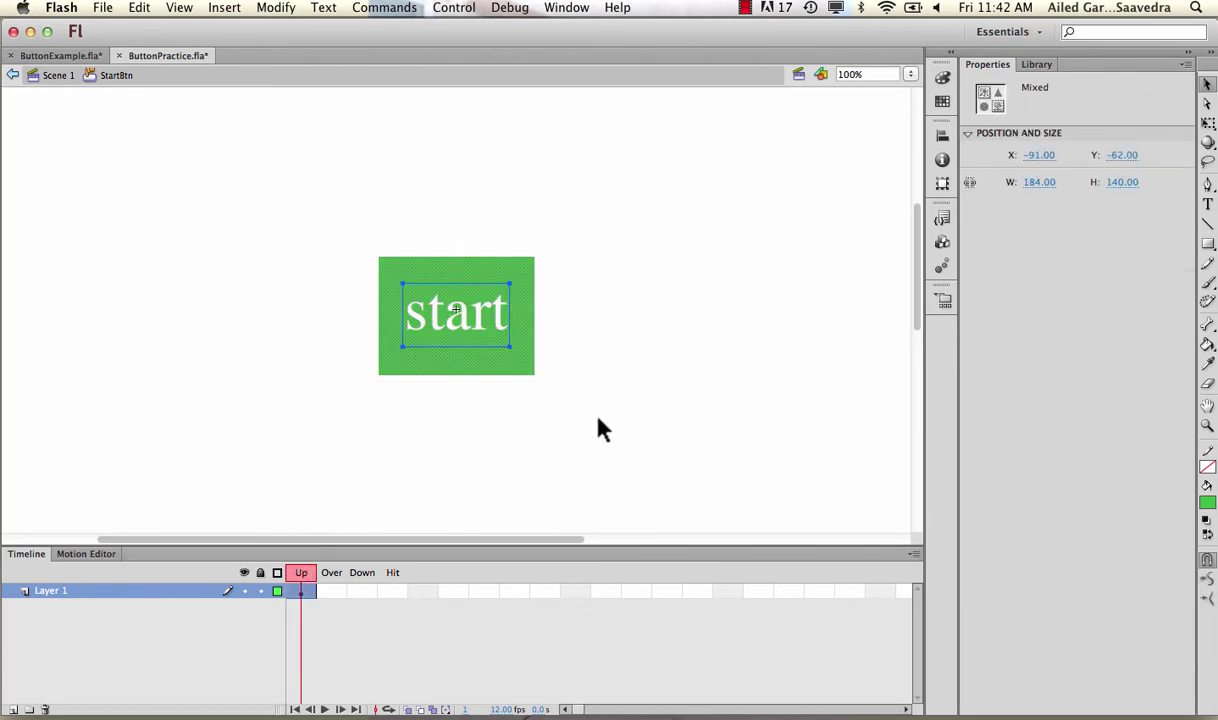
pyautogui.click(583, 349)
pyautogui.click(490, 268)
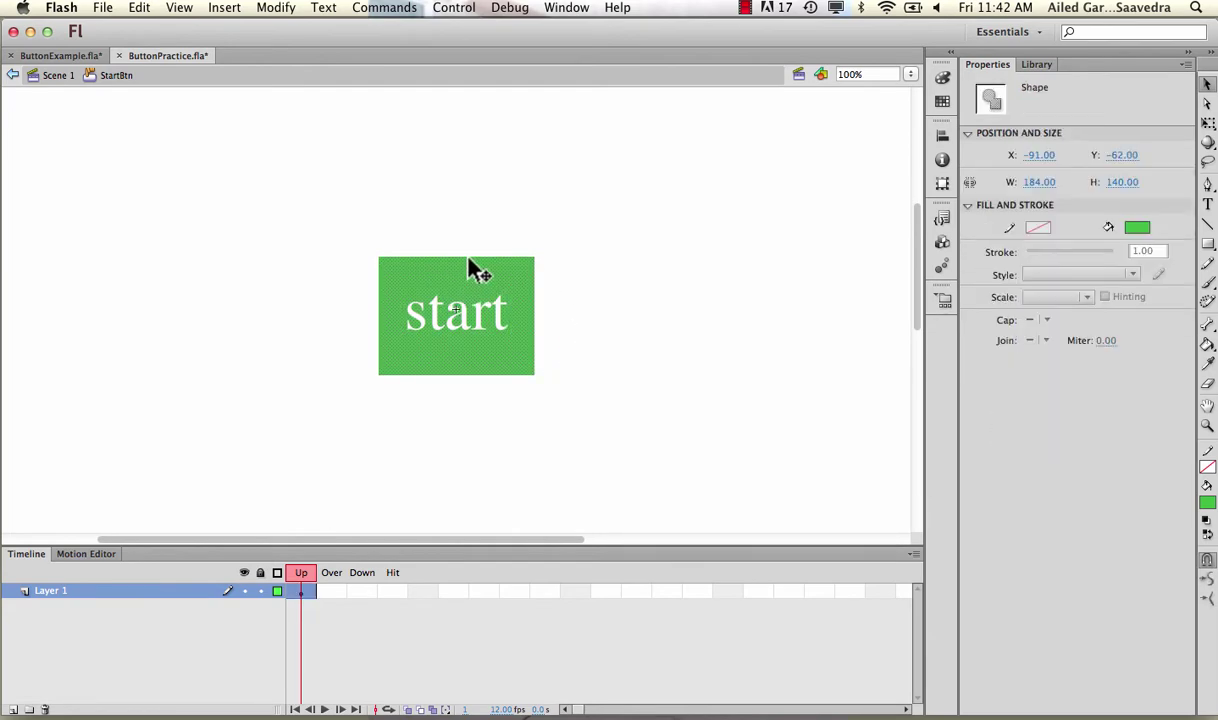
pyautogui.click(650, 313)
pyautogui.click(1207, 243)
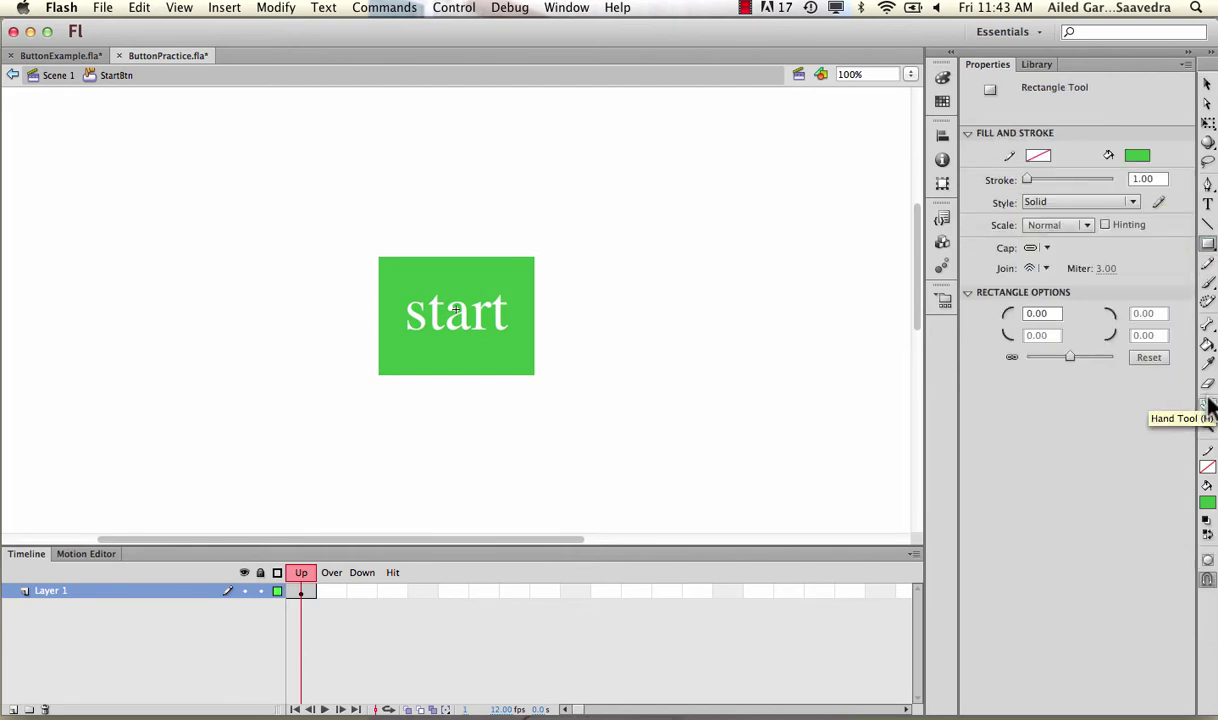
pyautogui.click(1207, 84)
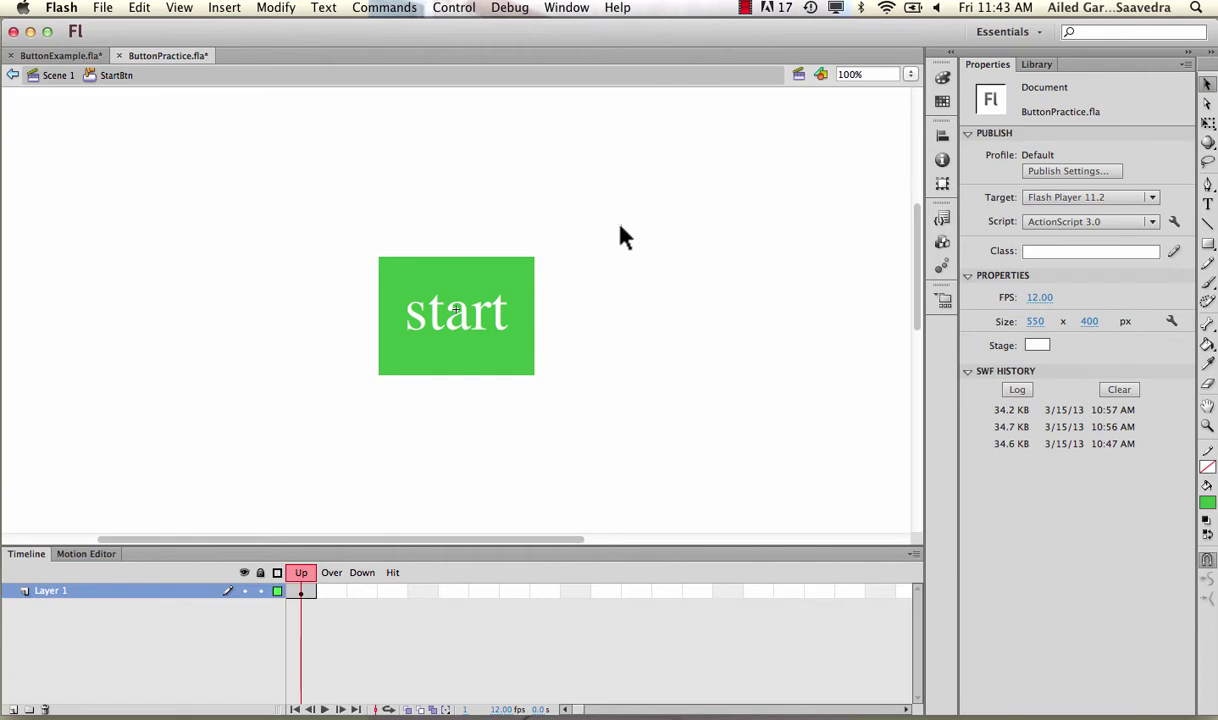
# - Insert a keyframe in the Over frame of Layer 1 and compare it with the Up frame
pyautogui.rightClick(330, 591)
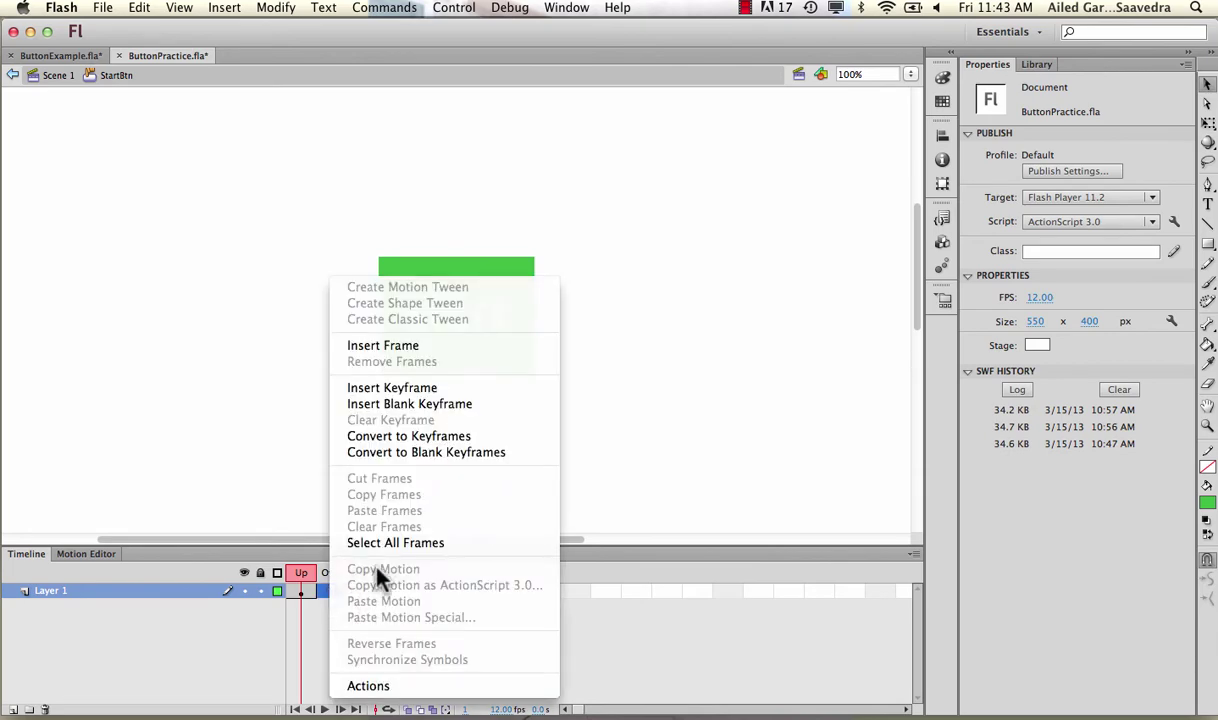
pyautogui.click(407, 387)
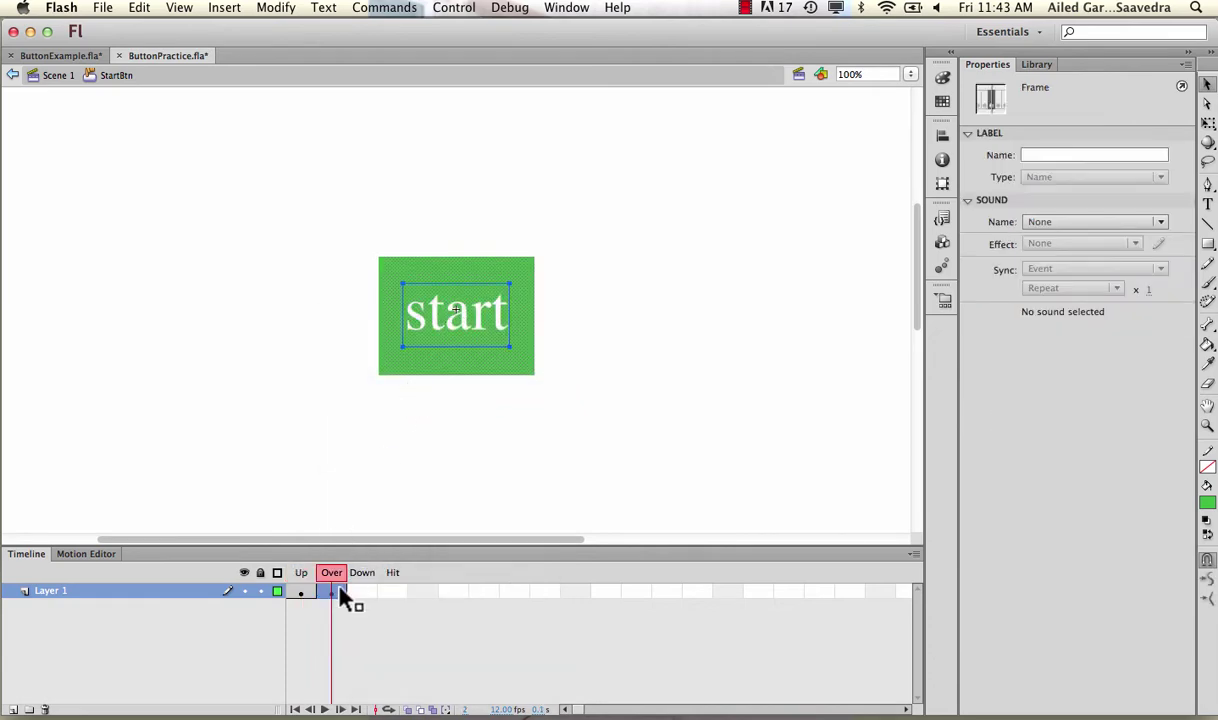
pyautogui.click(303, 572)
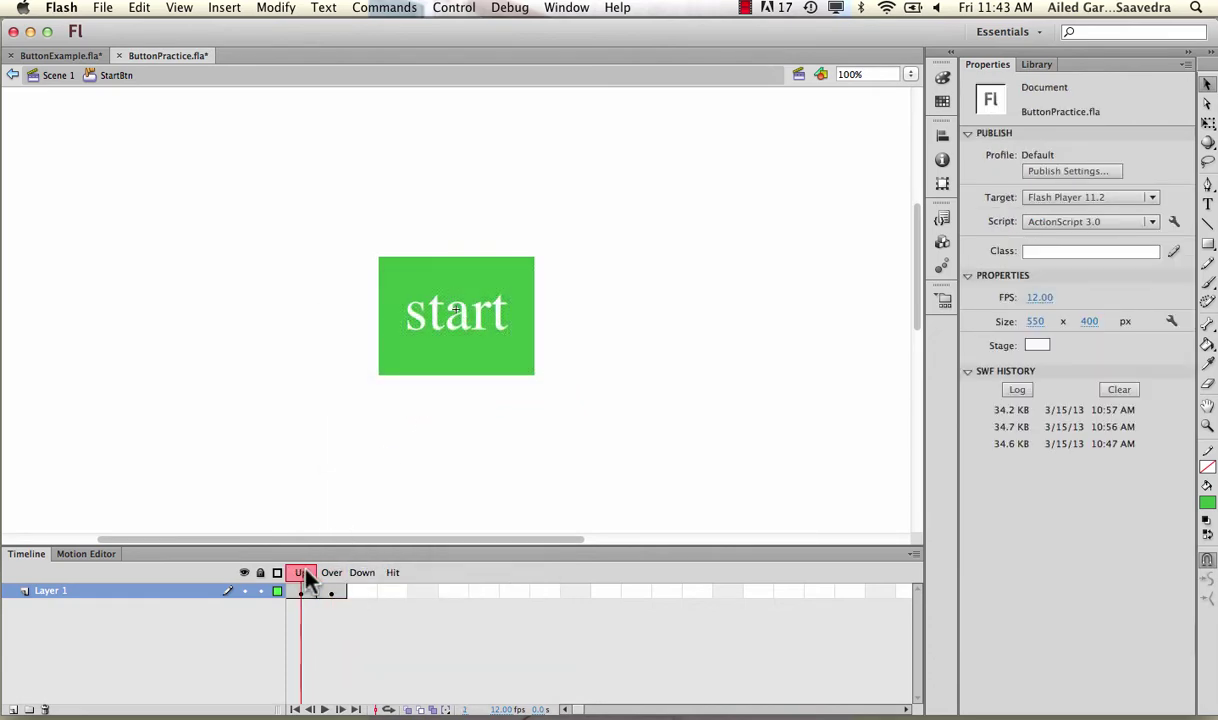
pyautogui.click(332, 573)
pyautogui.click(333, 589)
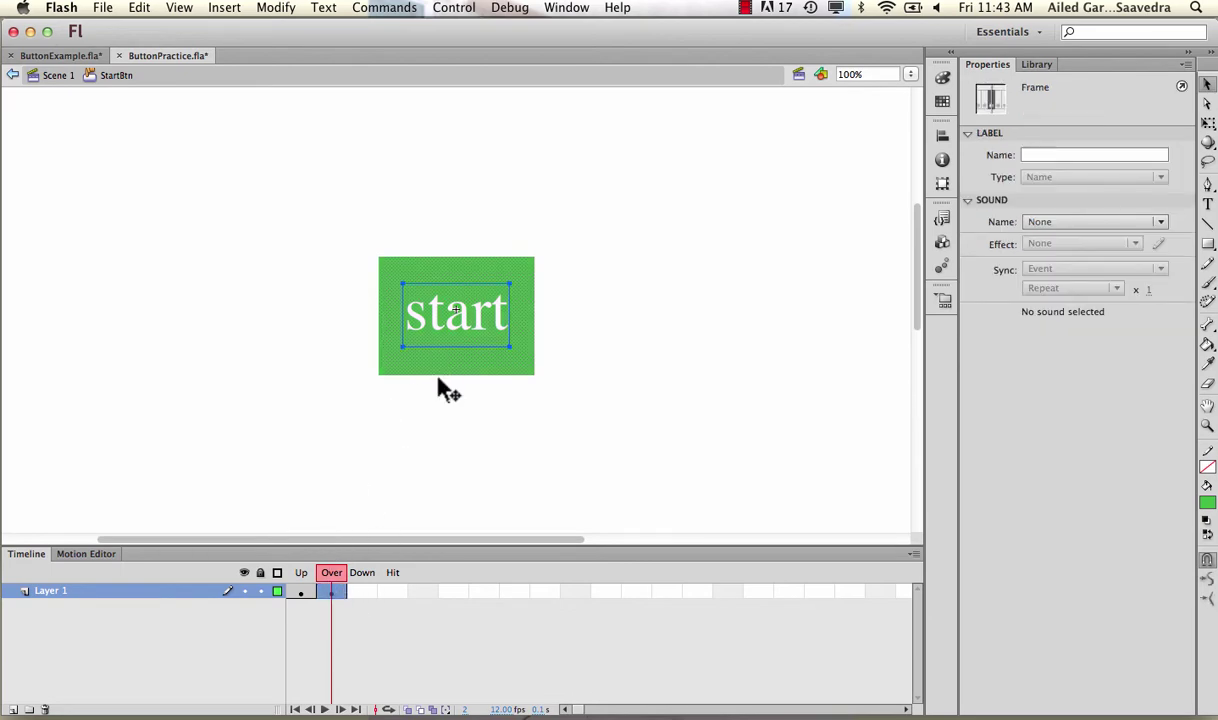
# - Change the rectangle's fill to red in the Over frame
pyautogui.click(452, 427)
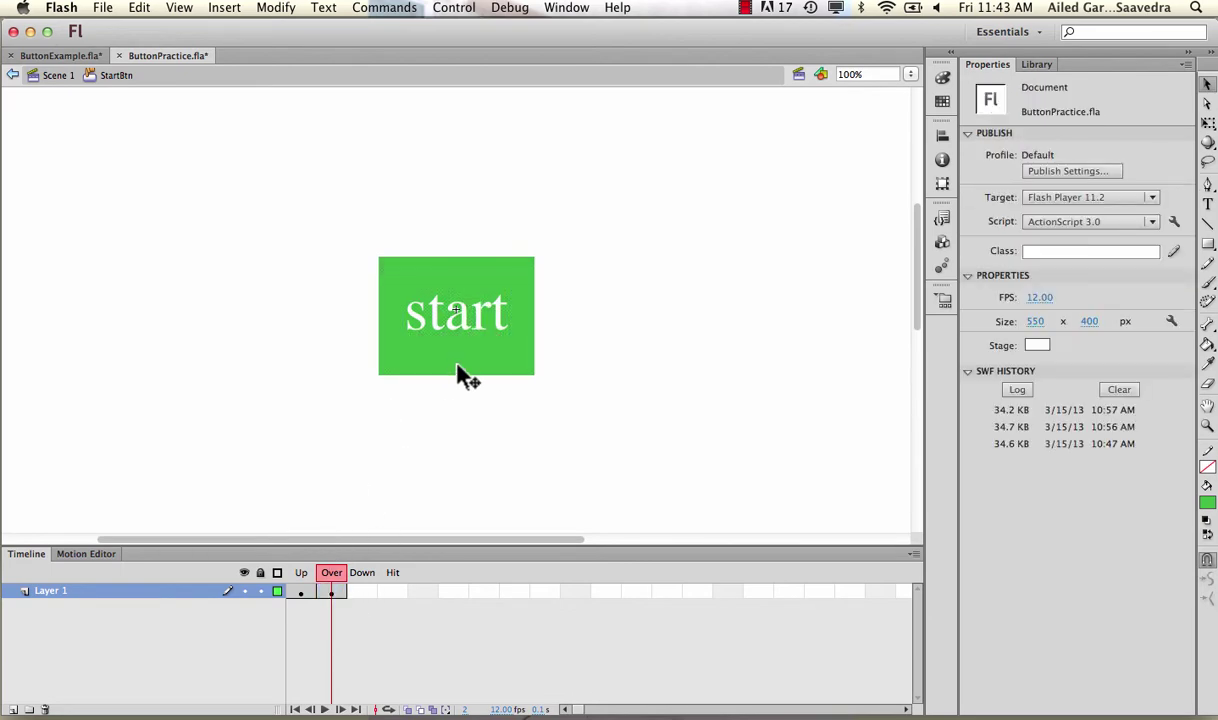
pyautogui.click(461, 373)
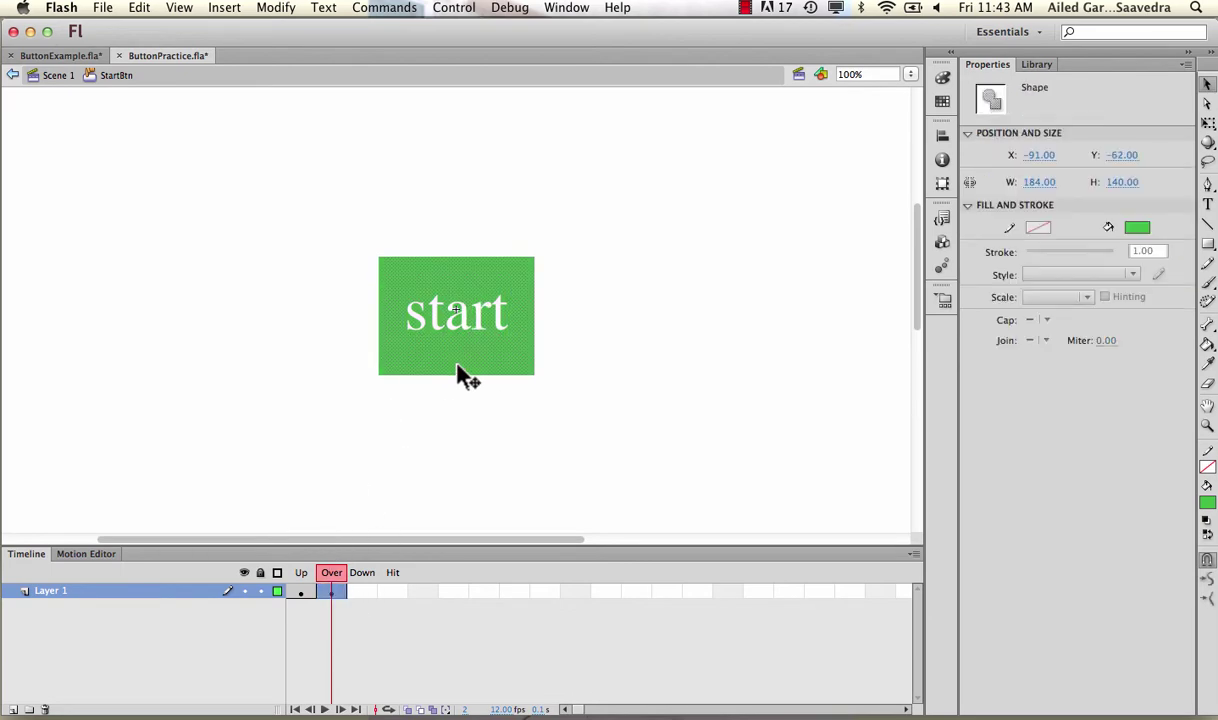
pyautogui.click(1207, 502)
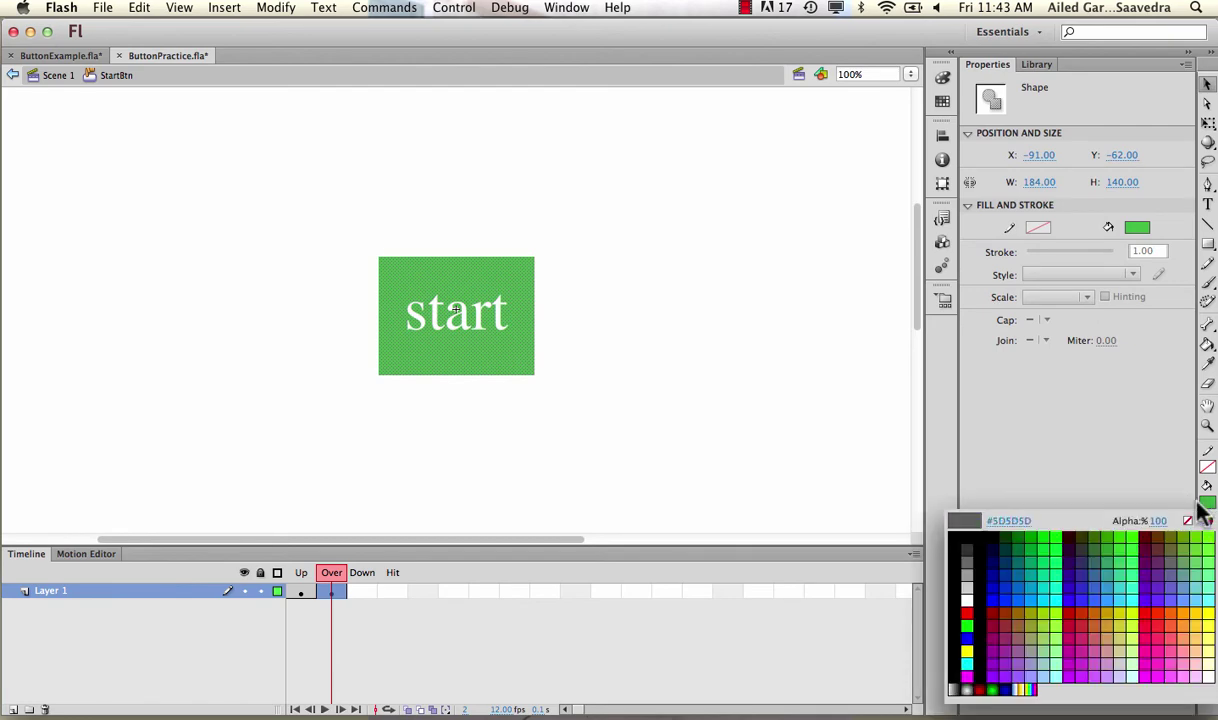
pyautogui.click(1160, 608)
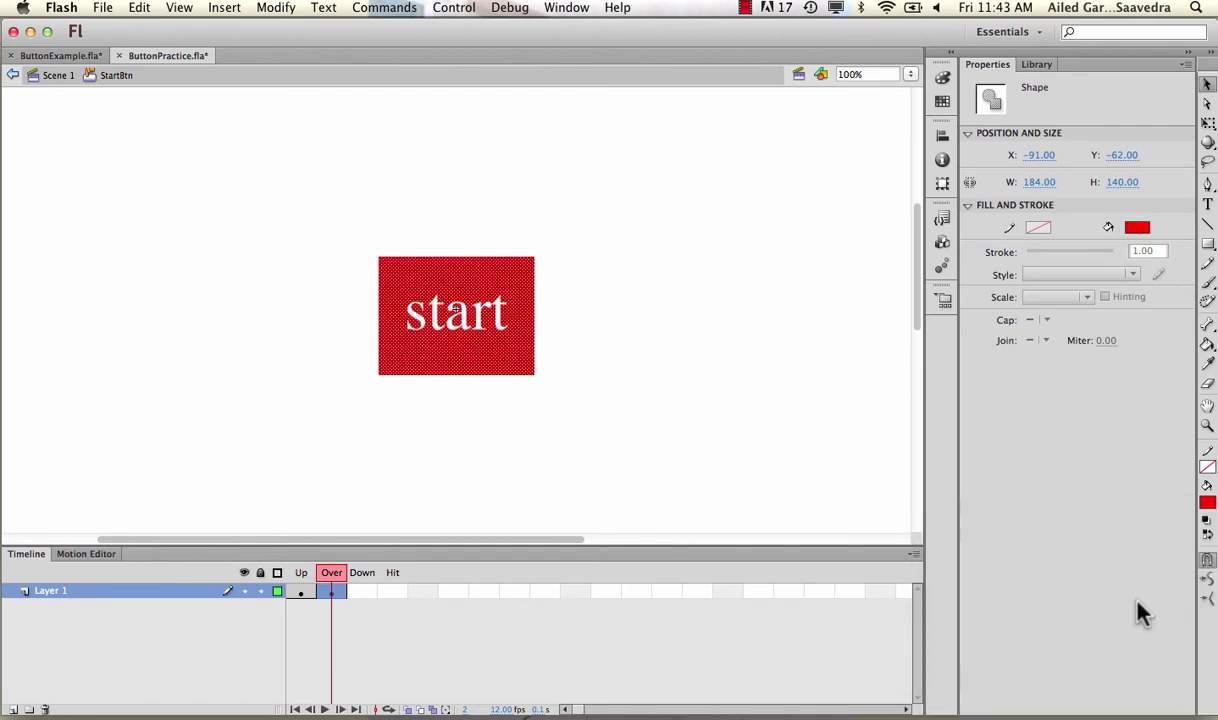
pyautogui.click(612, 307)
# - Change the "start" text color to black in the Over frame
pyautogui.doubleClick(475, 318)
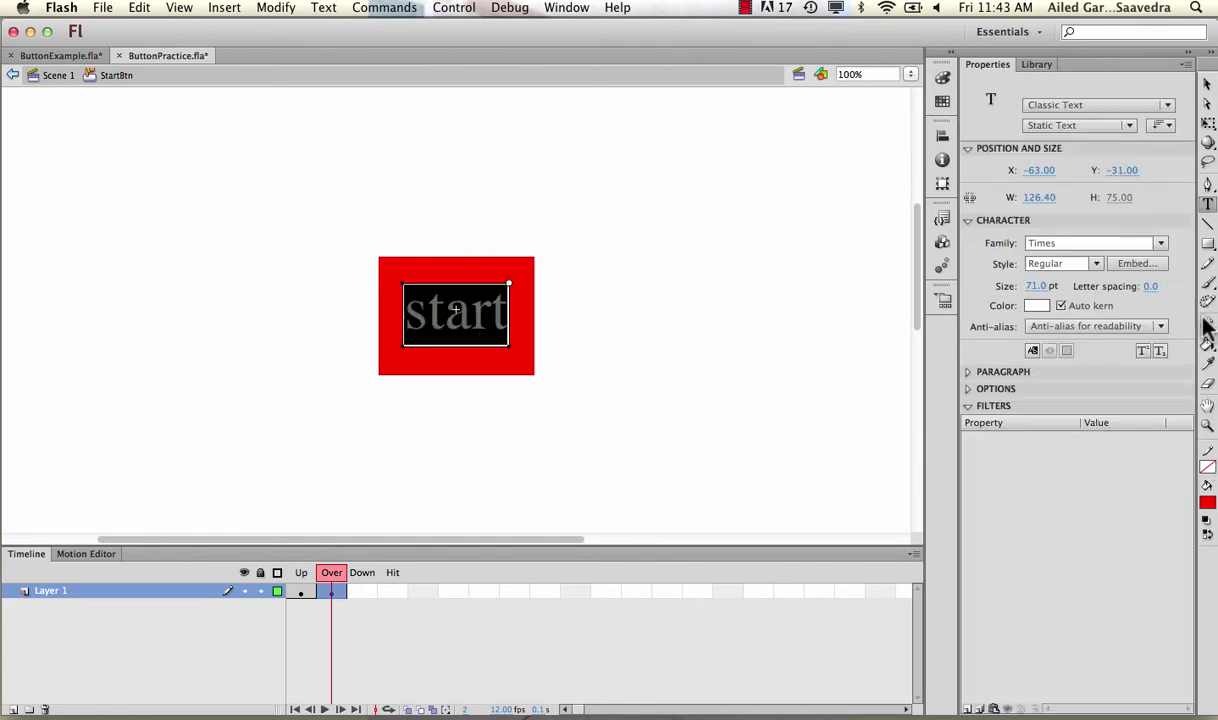
pyautogui.click(1208, 503)
pyautogui.click(970, 531)
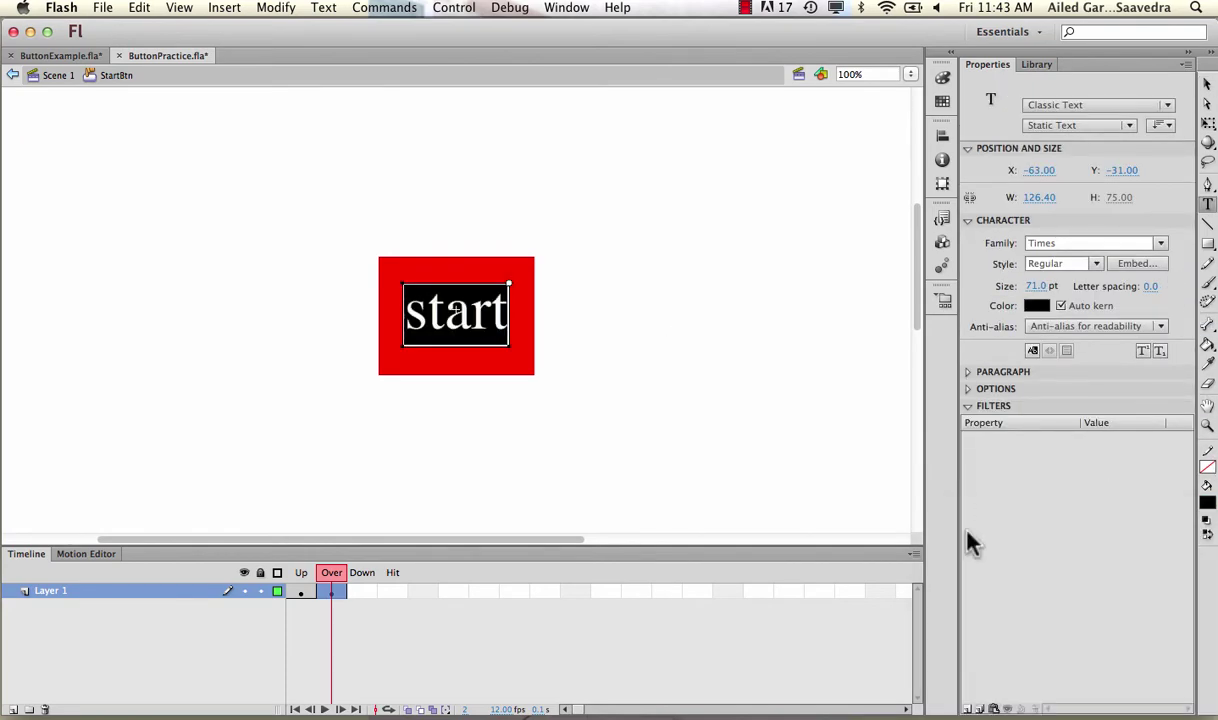
pyautogui.click(854, 484)
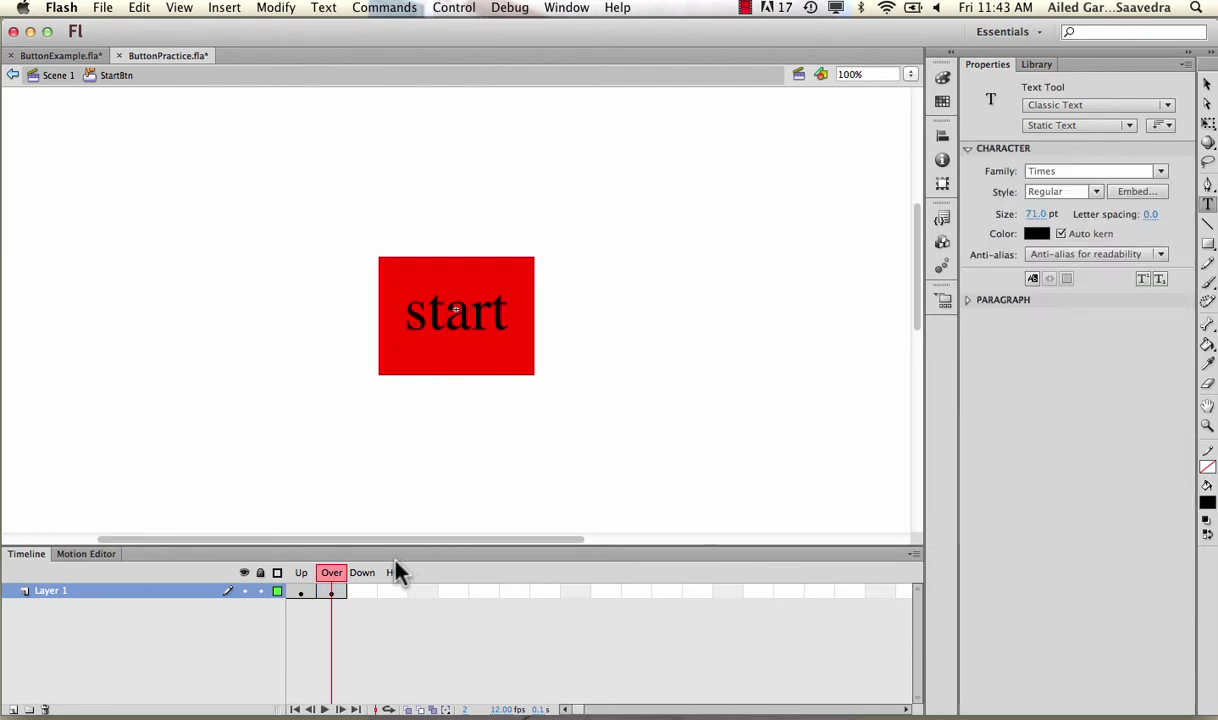
# - Insert a keyframe in the Down frame of Layer 1 and deselect the artwork
pyautogui.click(364, 592)
pyautogui.rightClick(366, 596)
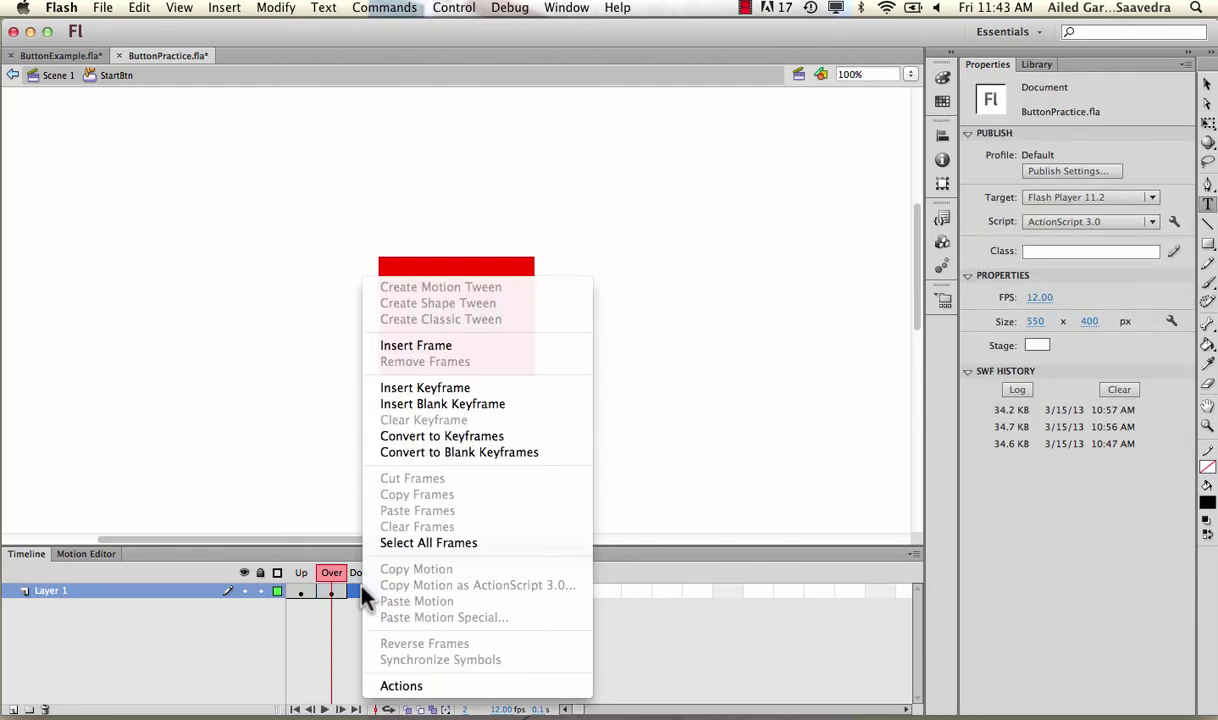
pyautogui.click(419, 390)
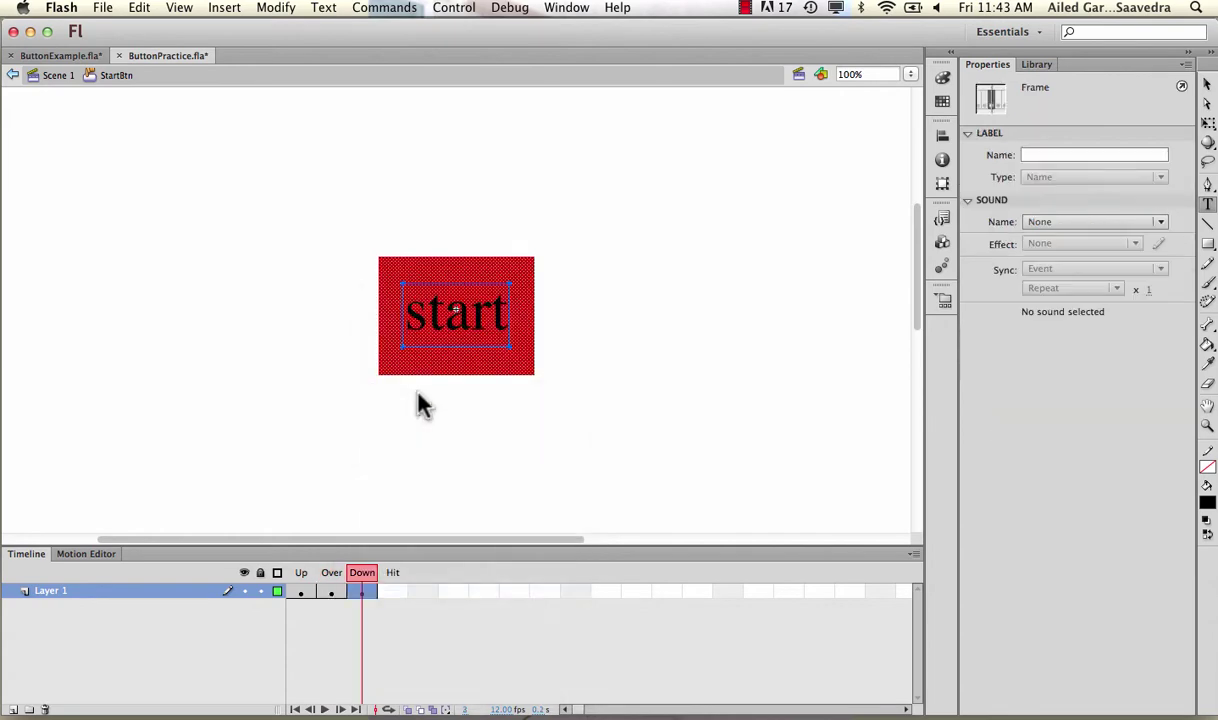
pyautogui.click(1208, 88)
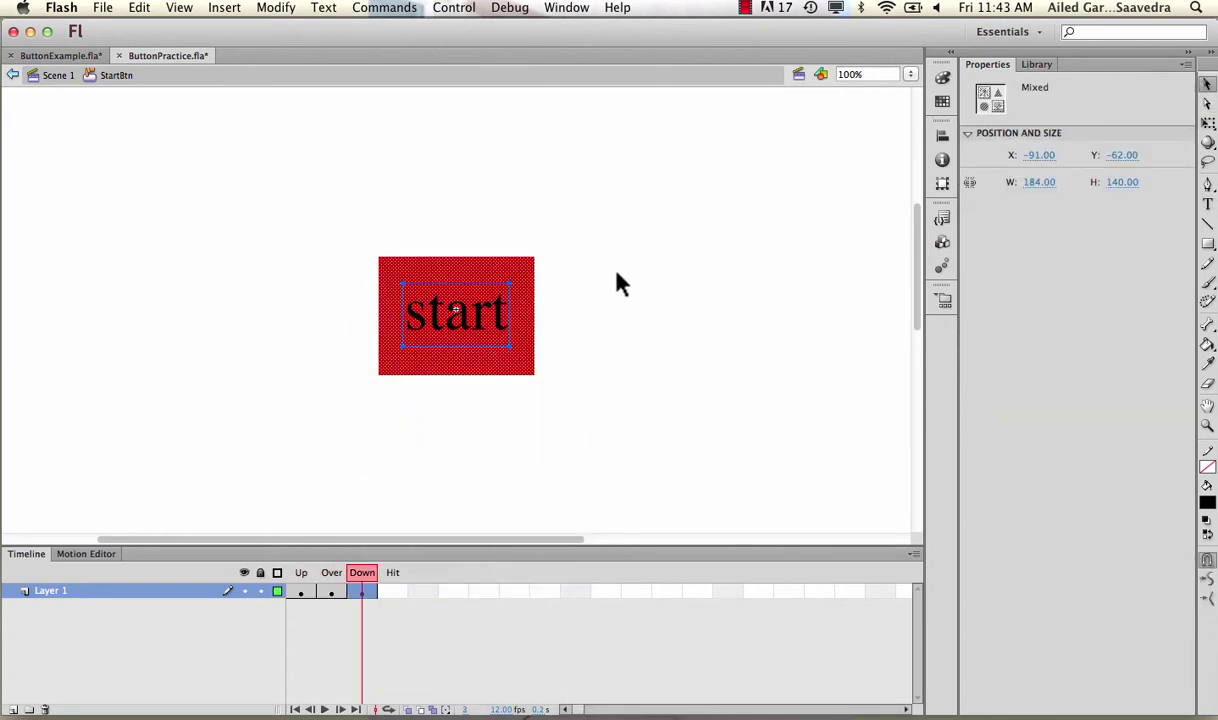
pyautogui.click(588, 284)
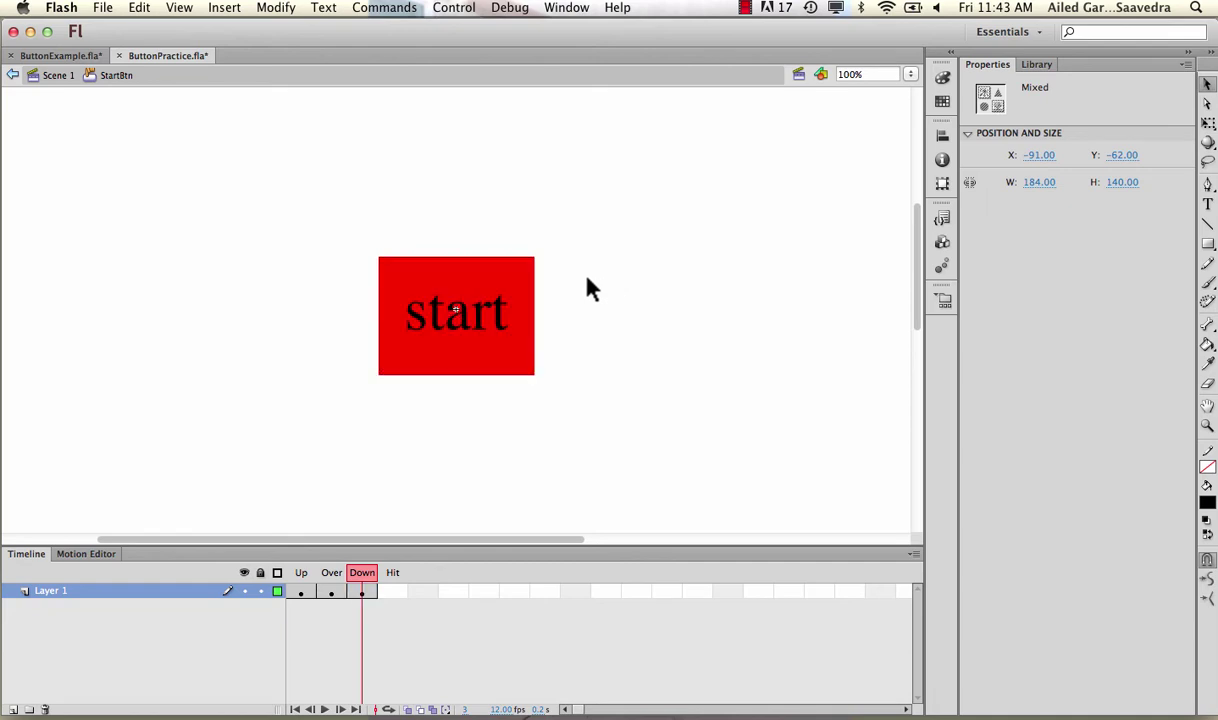
# - Change the rectangle's fill to orange in the Down frame and deselect the artwork
pyautogui.click(527, 288)
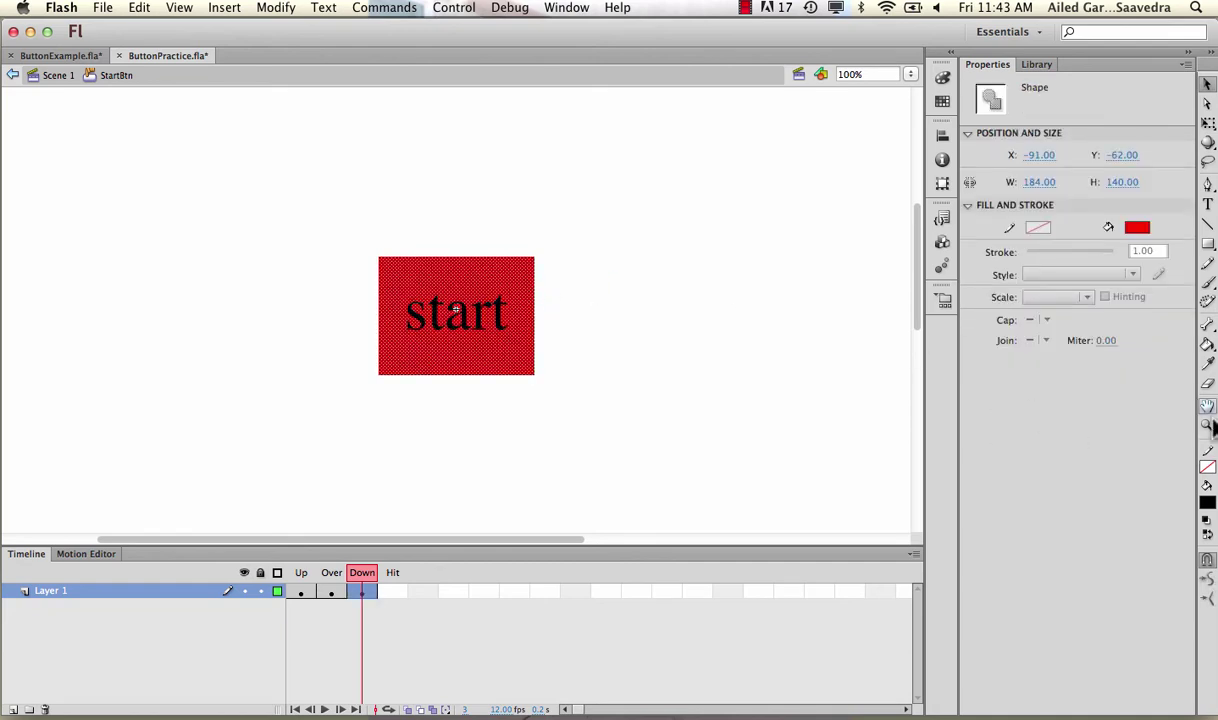
pyautogui.click(1137, 228)
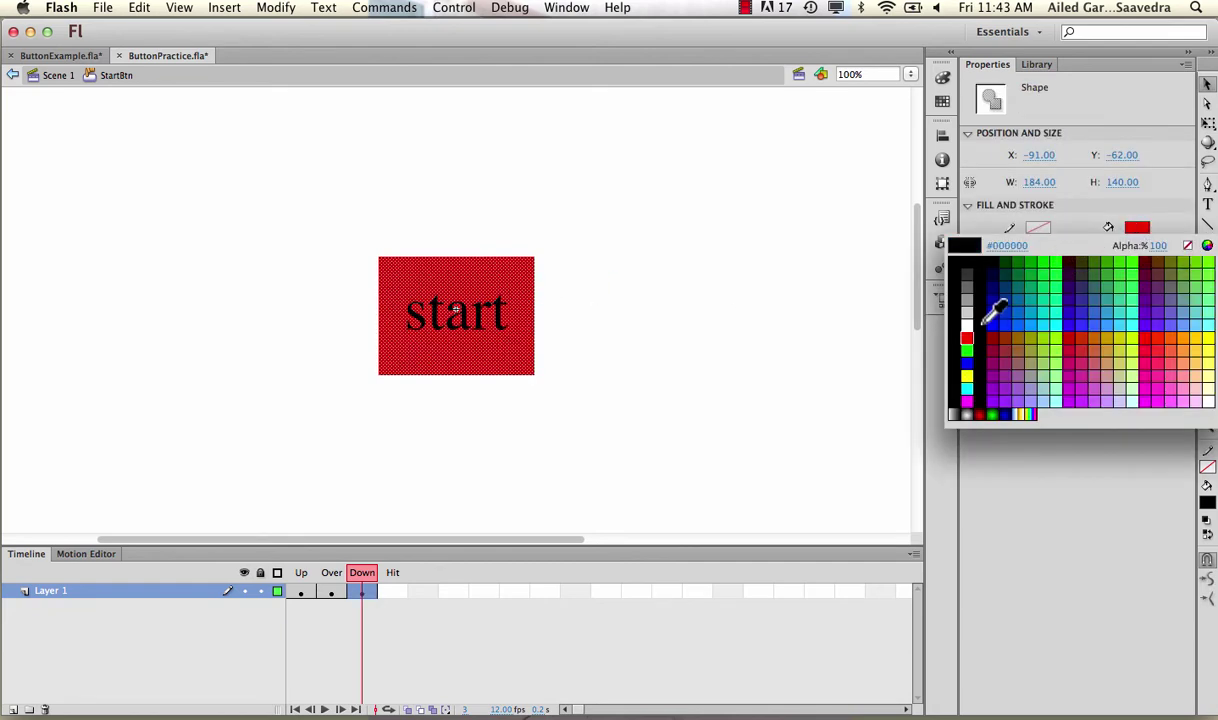
pyautogui.click(1176, 345)
pyautogui.click(760, 331)
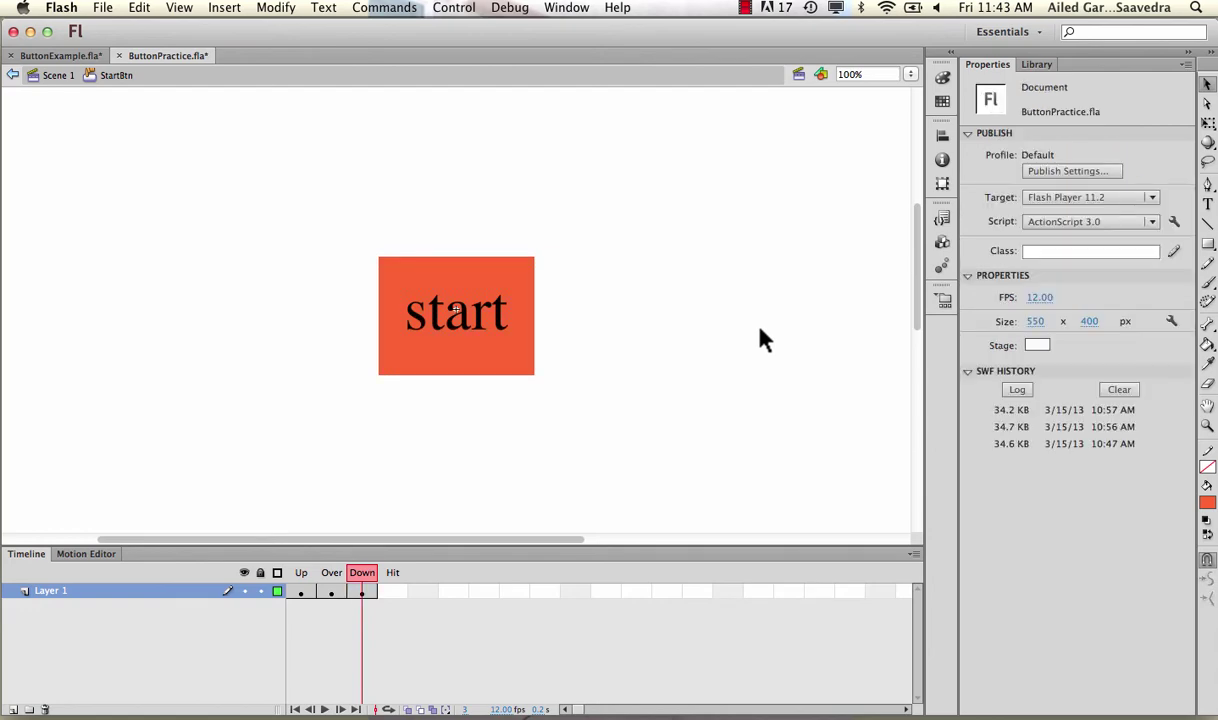
# - Insert a keyframe in the Hit frame of Layer 1
pyautogui.click(331, 585)
pyautogui.click(358, 585)
pyautogui.rightClick(394, 596)
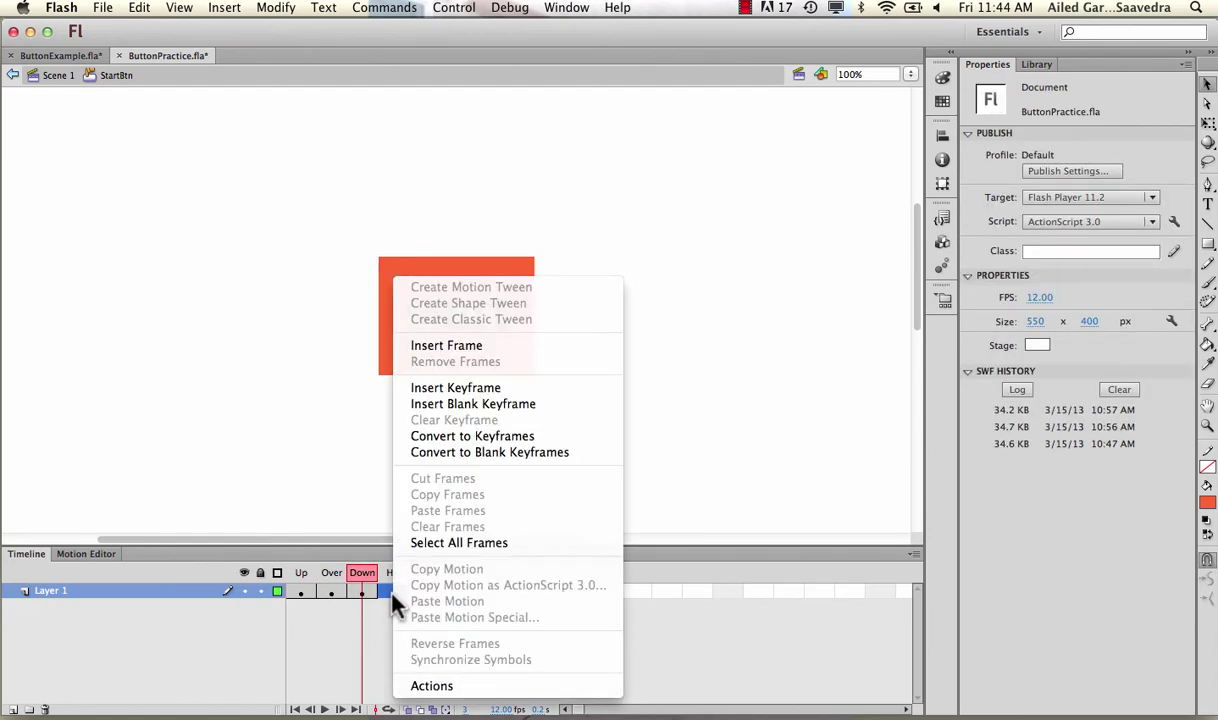
pyautogui.click(460, 390)
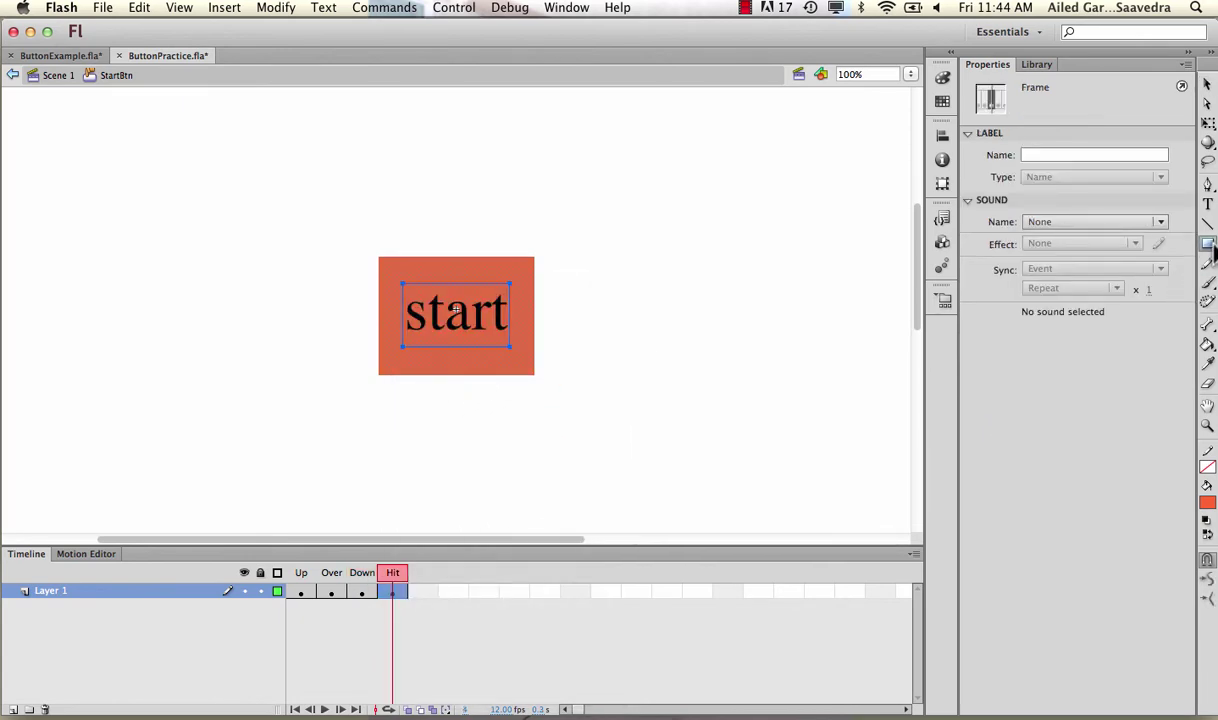
# - Draw a black, strokeless rectangle over the whole button in the Hit frame to define its clickable area
pyautogui.click(1208, 244)
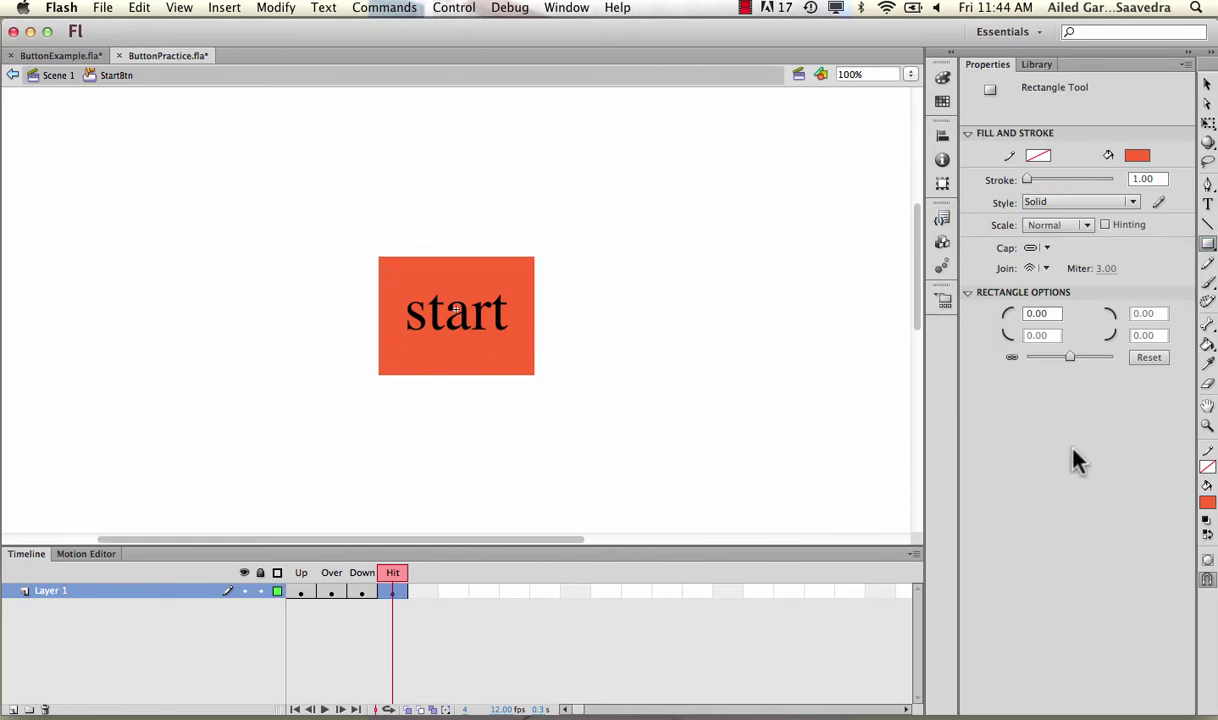
pyautogui.click(1207, 502)
pyautogui.click(956, 537)
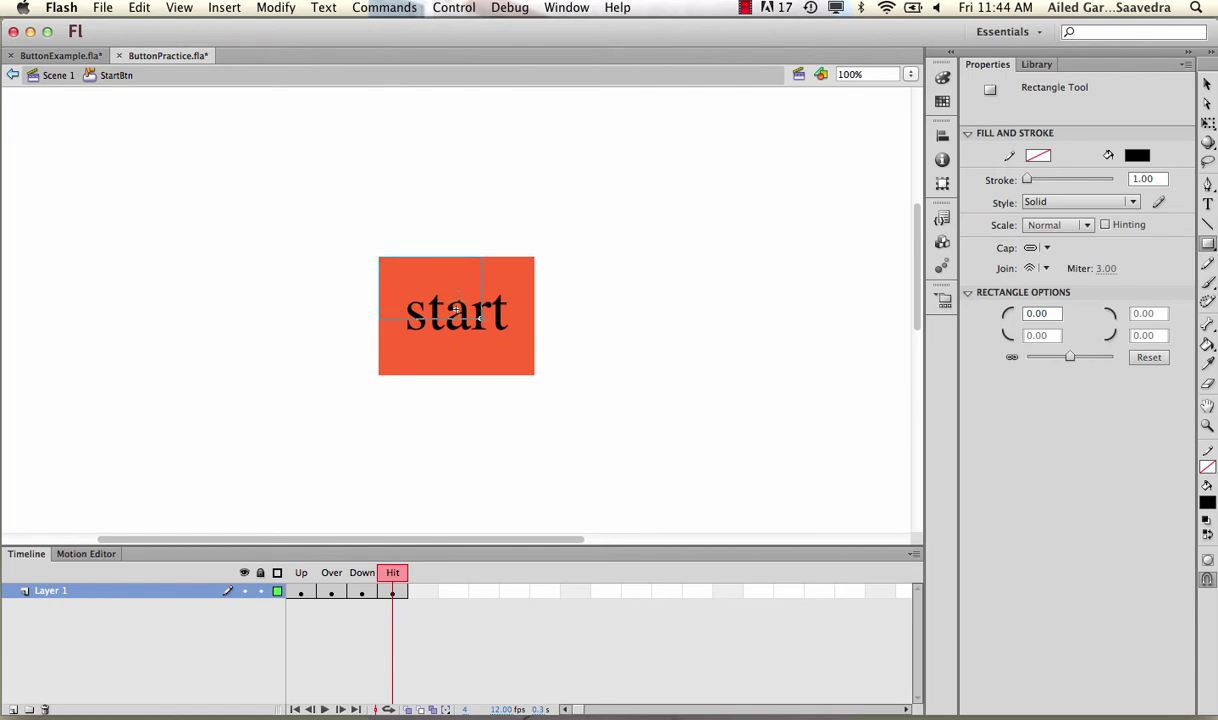
pyautogui.moveTo(480, 318); pyautogui.dragTo(531, 376)
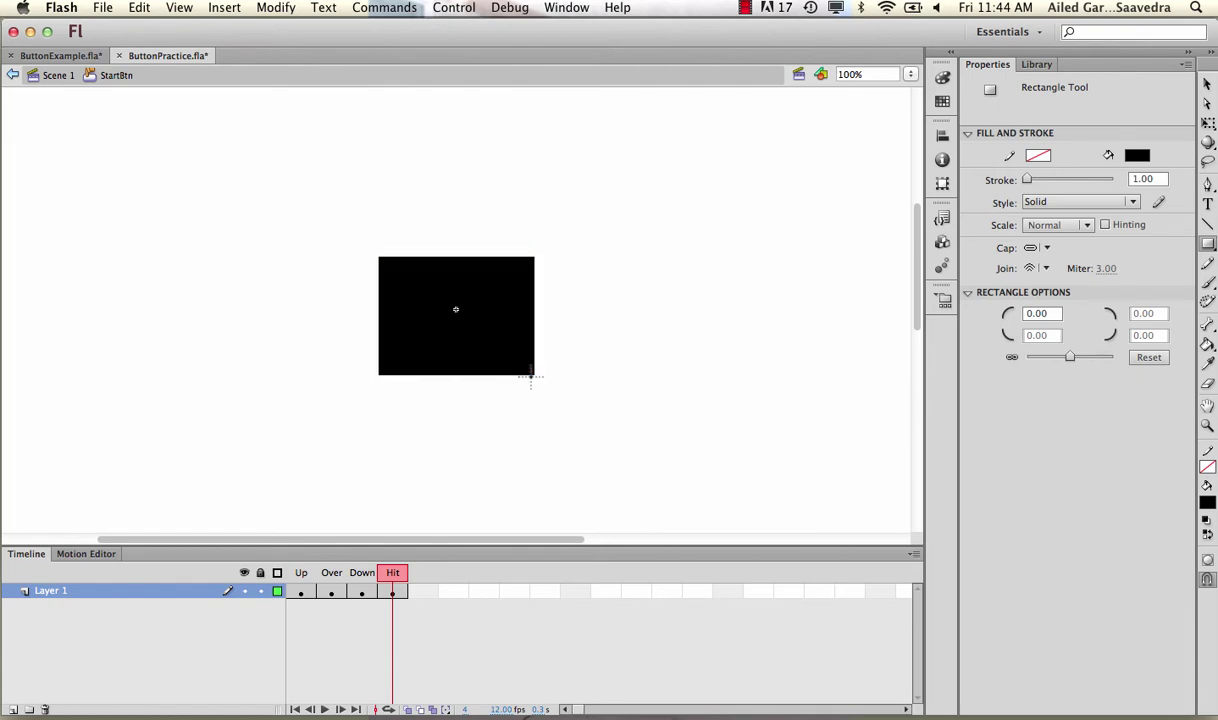
# - Review the button artwork in the Up, Over, Down and Hit frames
pyautogui.click(300, 574)
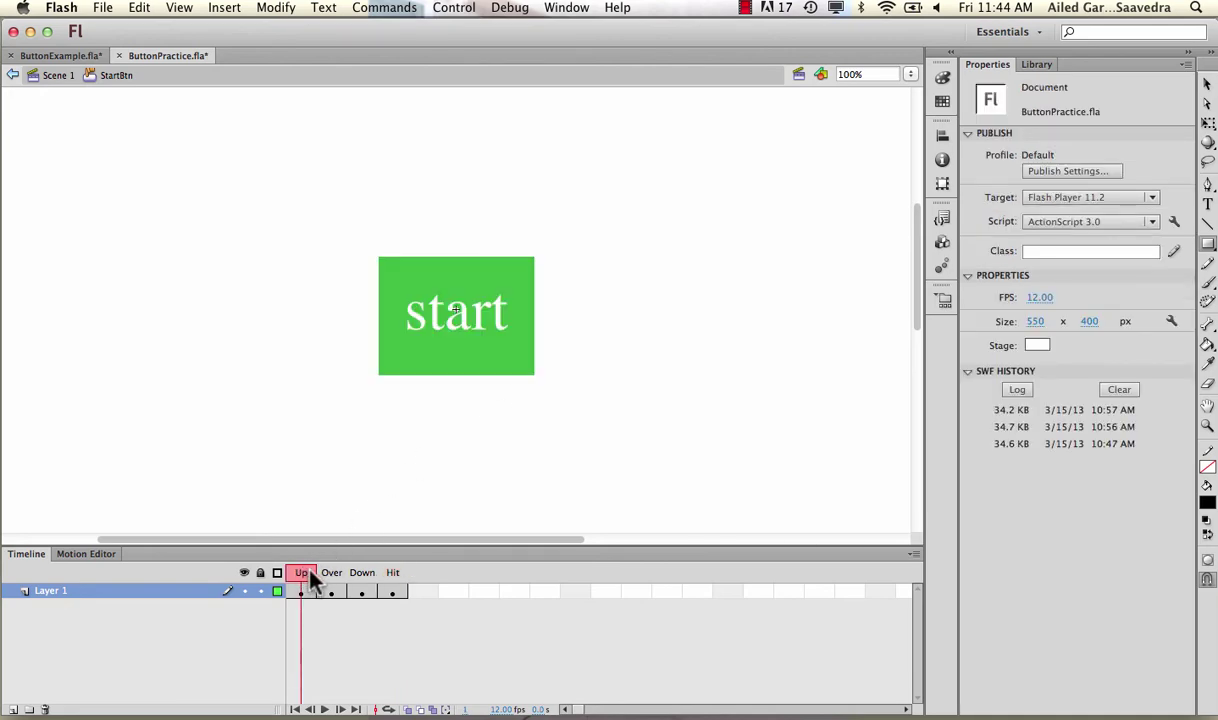
pyautogui.click(330, 575)
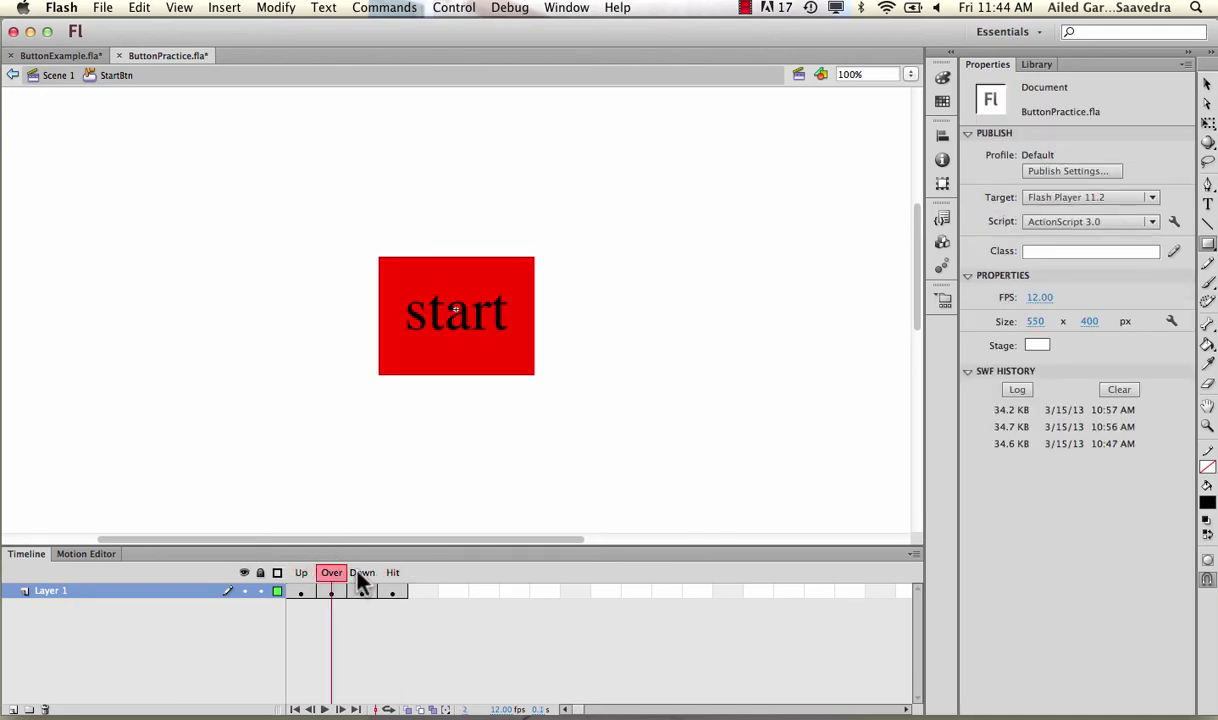
pyautogui.click(362, 582)
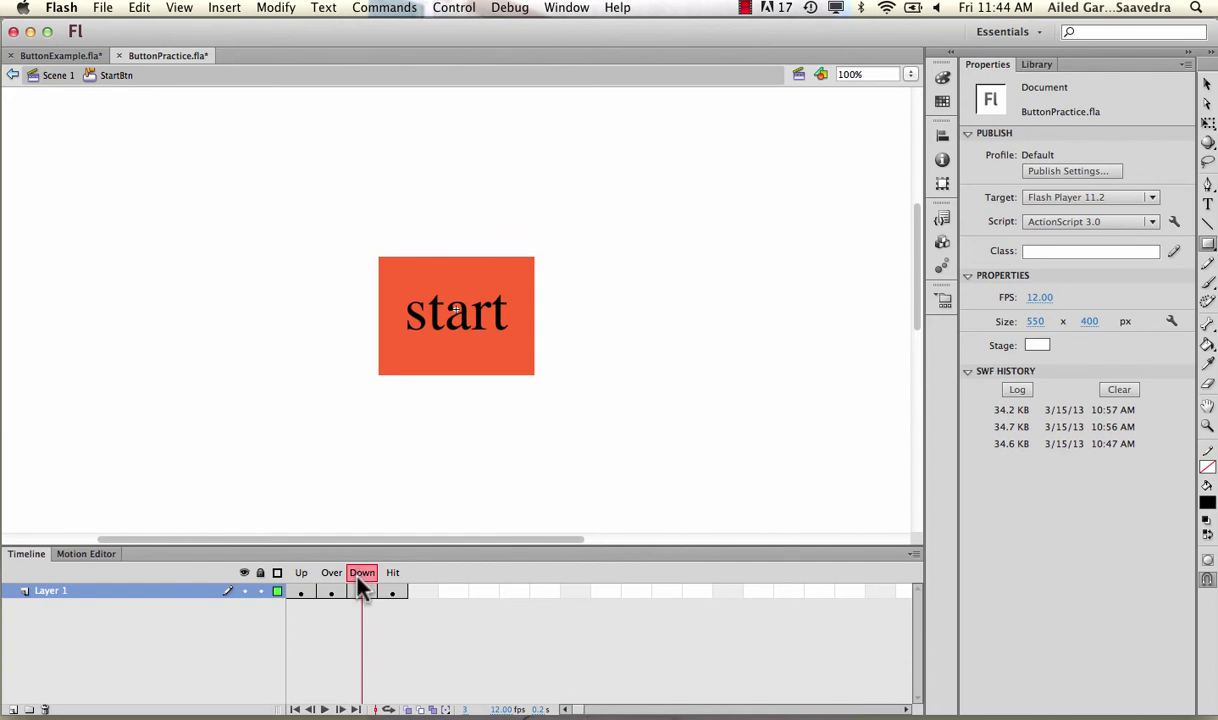
pyautogui.click(397, 588)
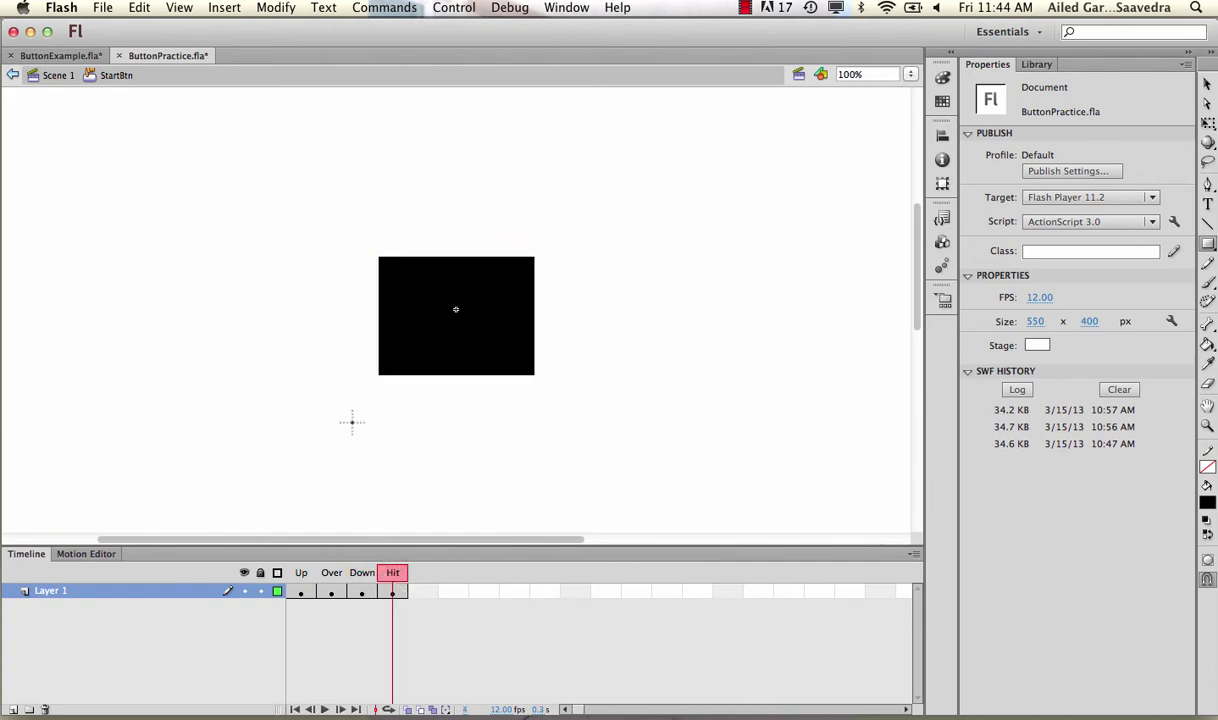
# - Return to Scene 1 and place a StartBtn instance above the movie title on a new layer
pyautogui.click(57, 76)
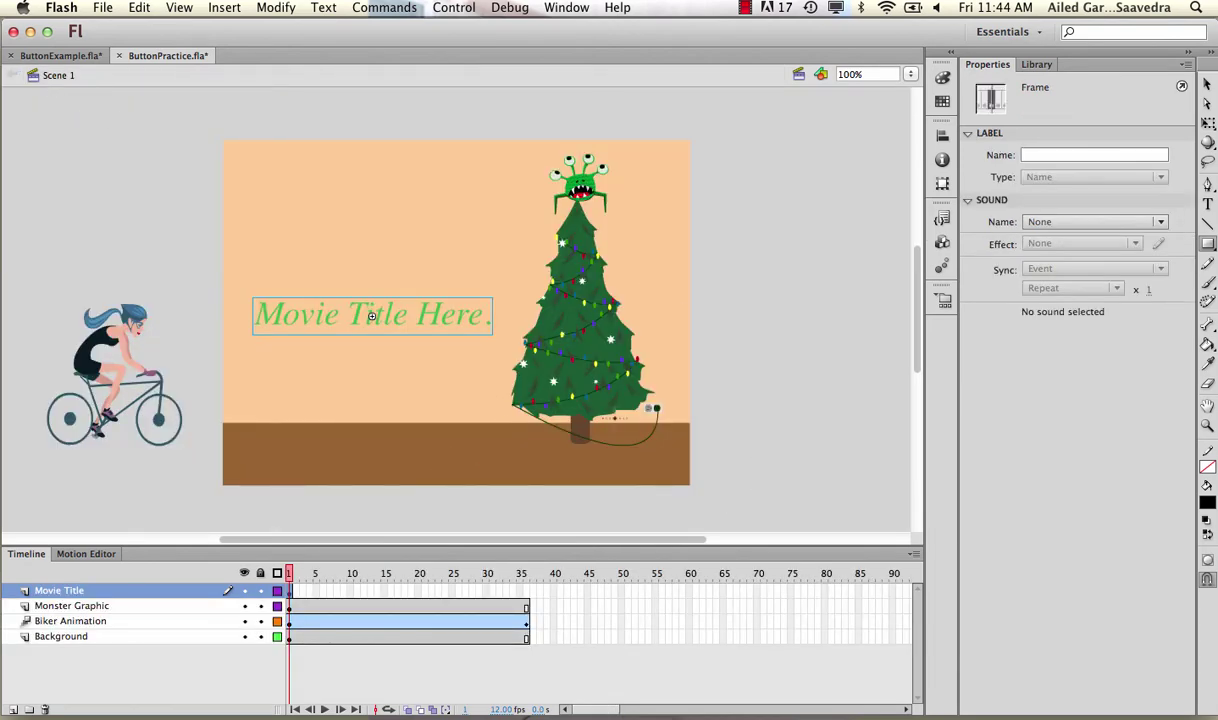
pyautogui.click(1033, 66)
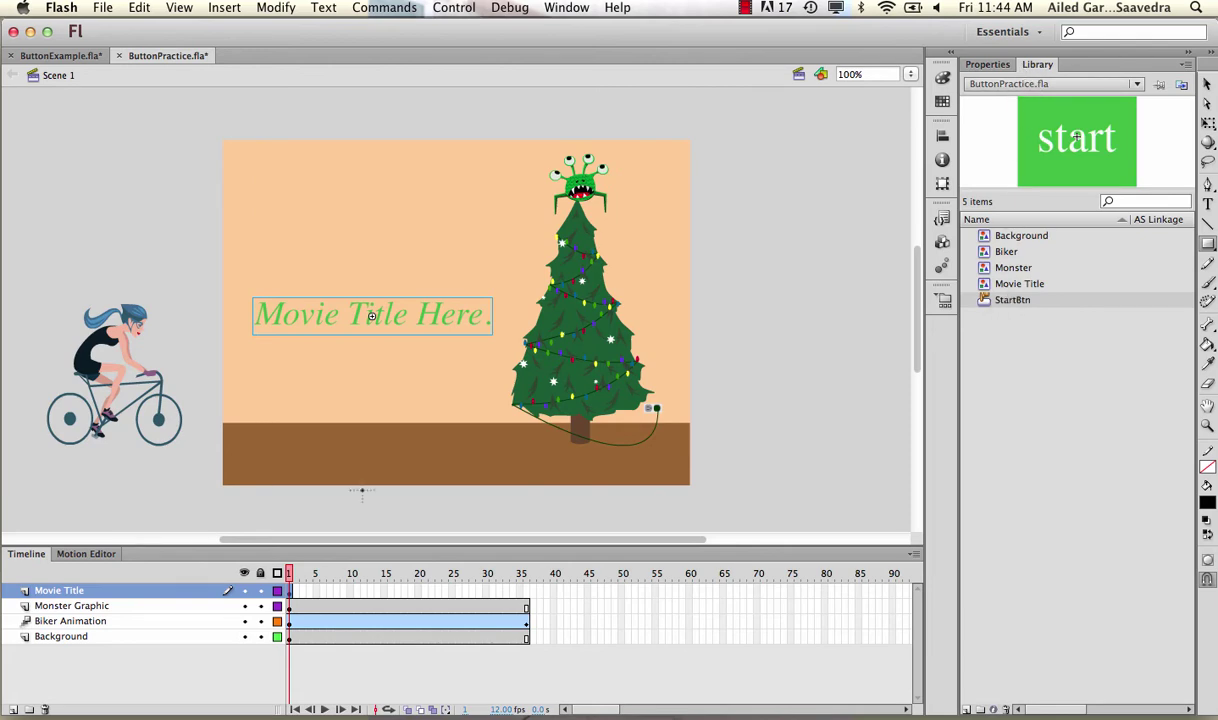
pyautogui.click(13, 709)
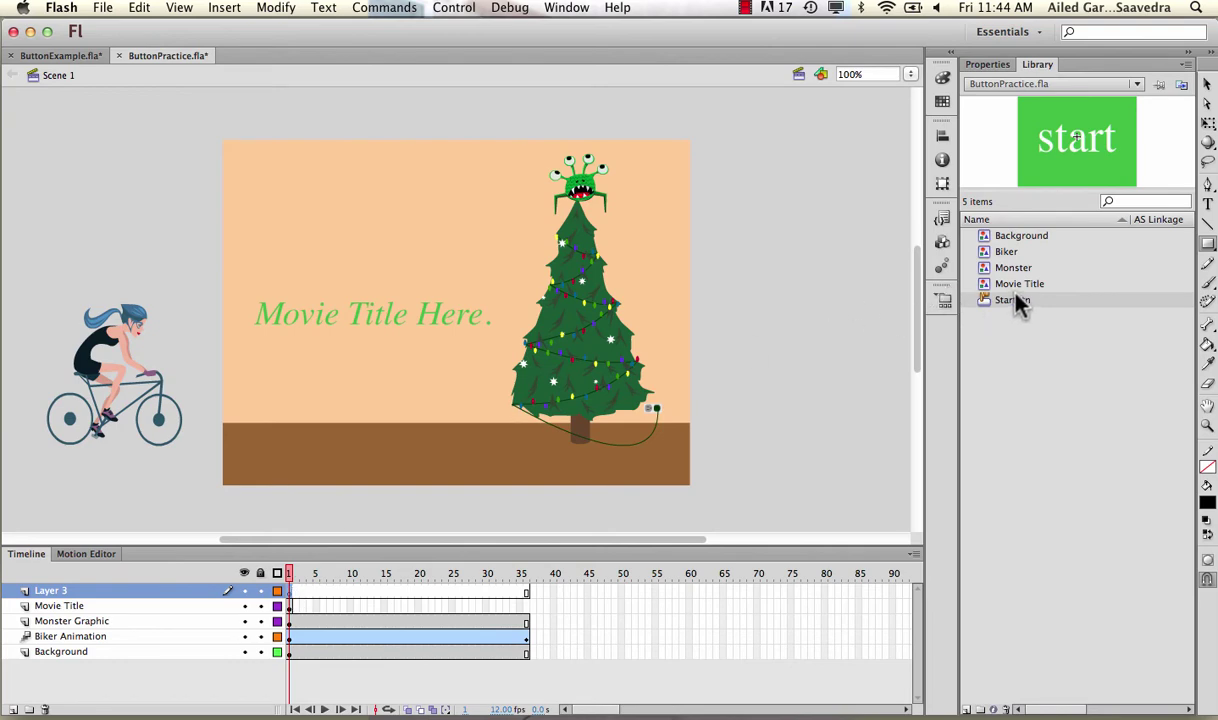
pyautogui.moveTo(960, 299); pyautogui.dragTo(371, 232)
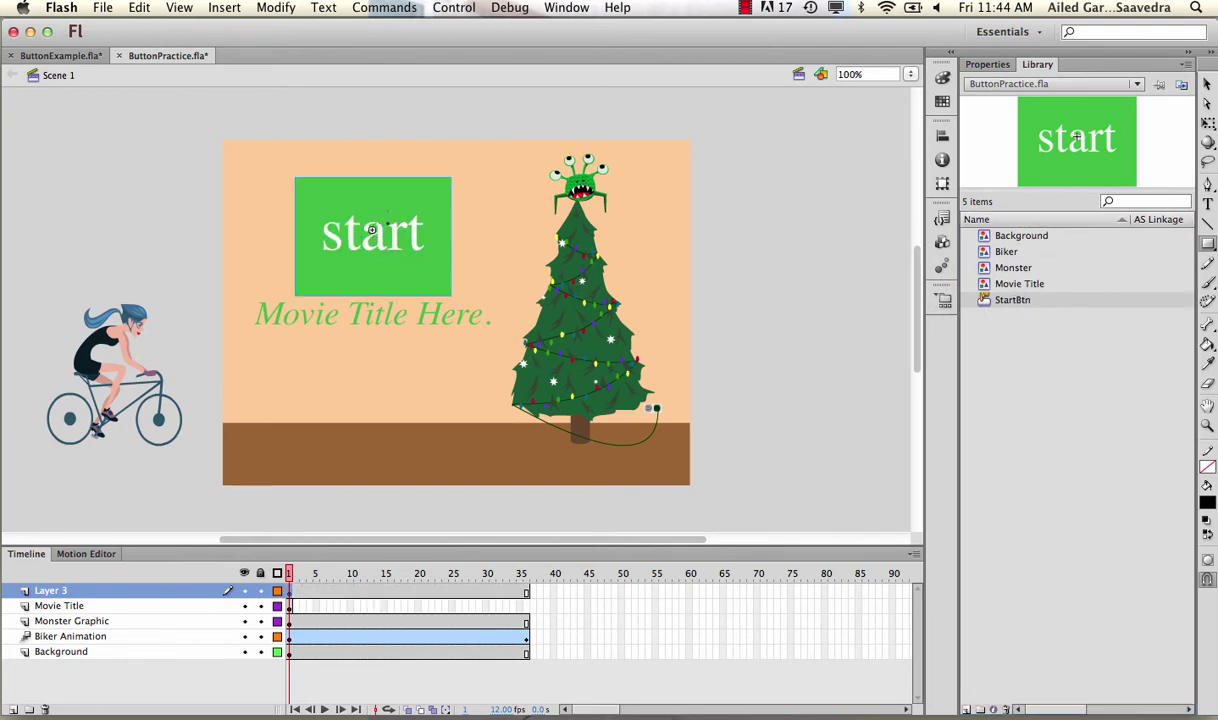
# - Reposition the start button nearer the stage's upper-left corner and nudge it slightly down
pyautogui.click(399, 220)
pyautogui.press('v')
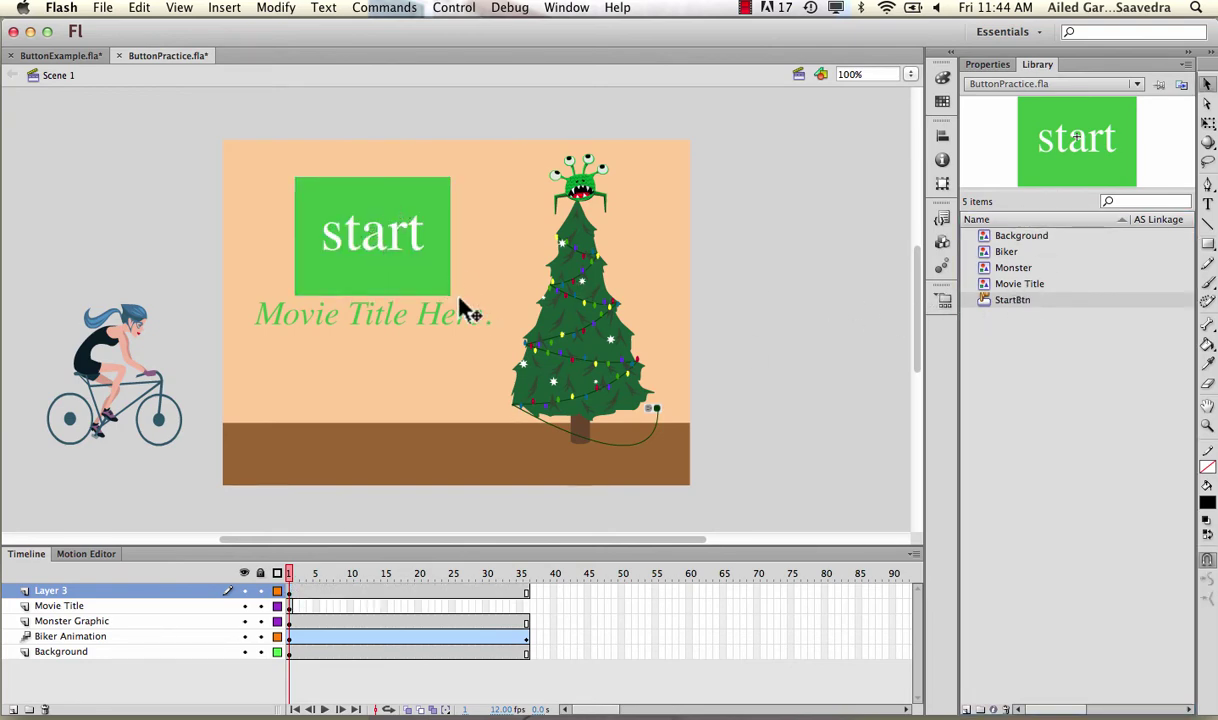
pyautogui.moveTo(408, 245); pyautogui.dragTo(390, 228)
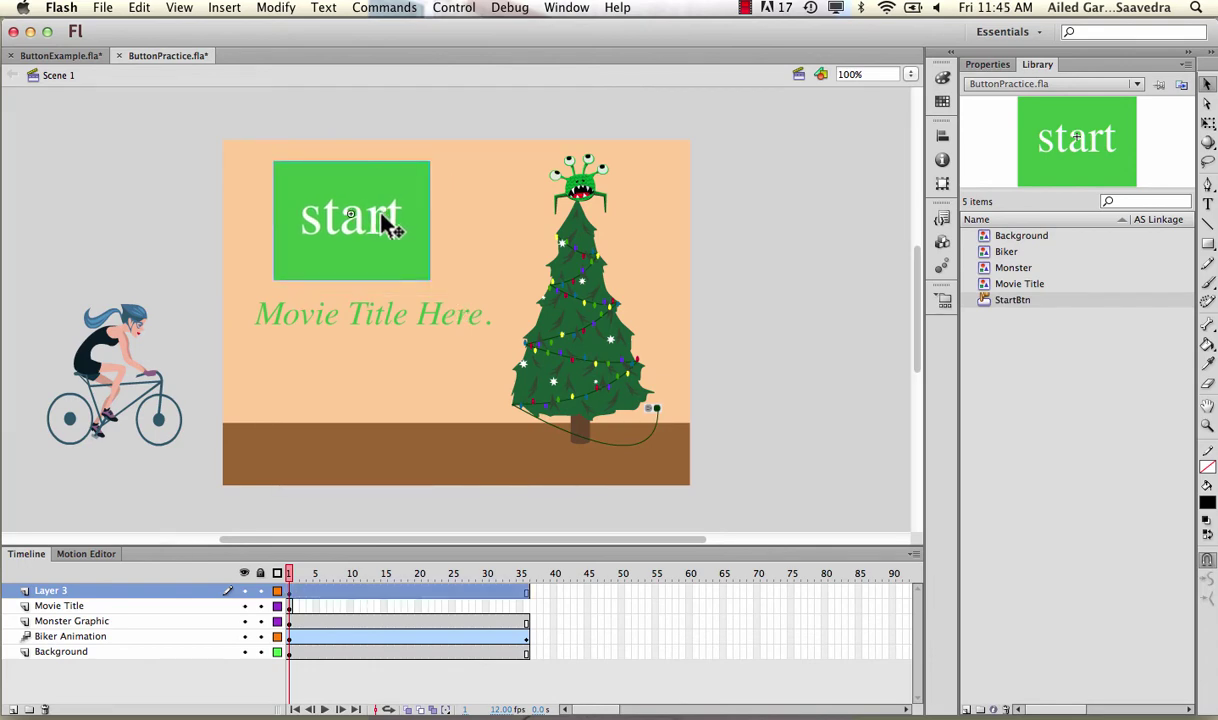
pyautogui.press('Down')
pyautogui.press('Down')
pyautogui.press('Down')
pyautogui.press('Down')
# - Remove all frames after frame 1 from Layer 3 so the start button exists only in the first frame
pyautogui.click(352, 591)
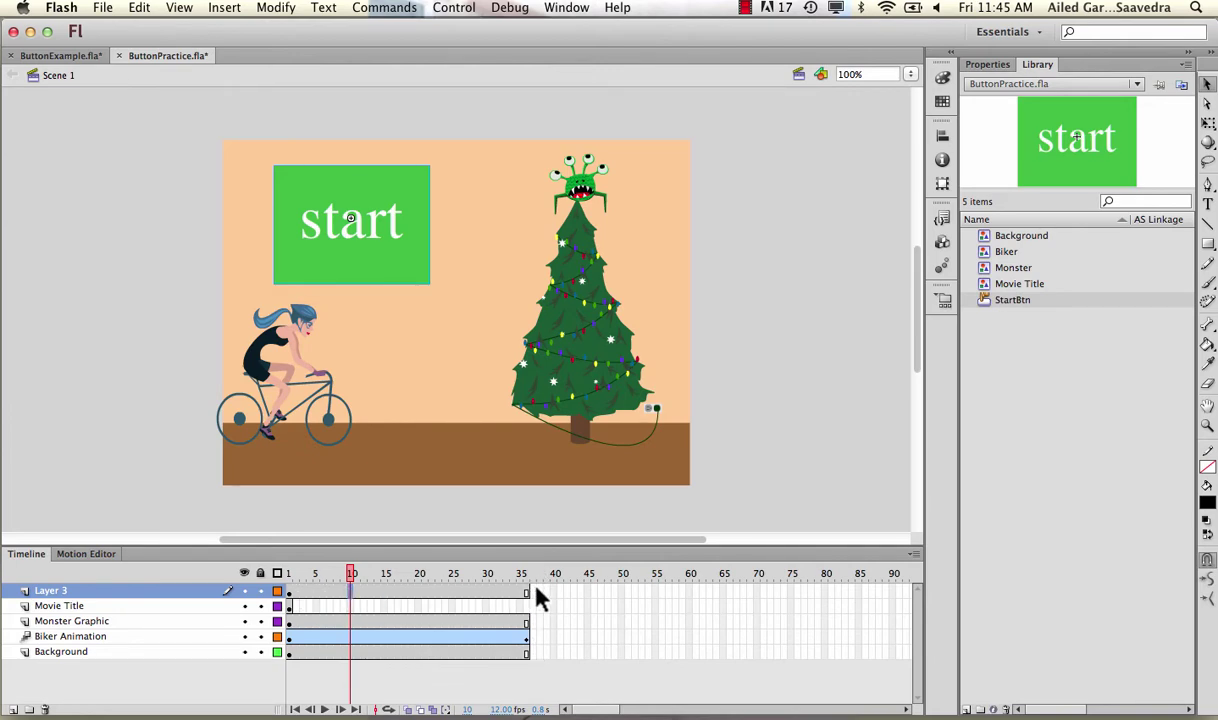
pyautogui.moveTo(536, 594); pyautogui.dragTo(299, 592)
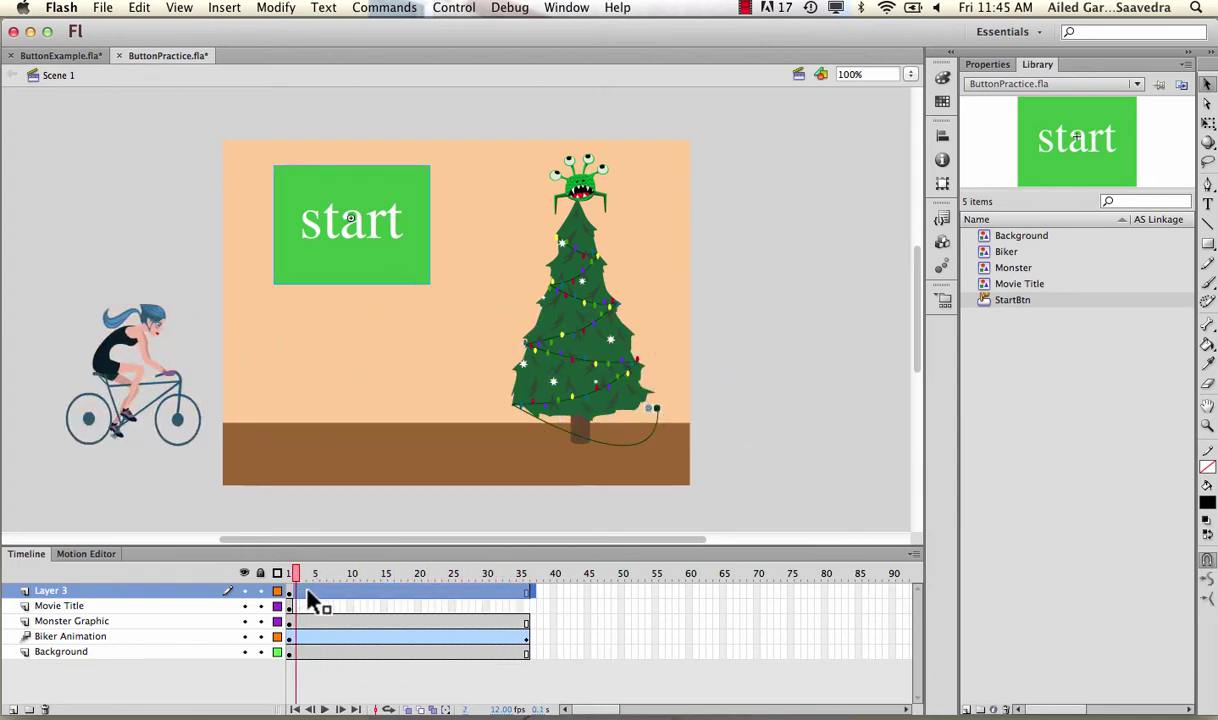
pyautogui.rightClick(316, 597)
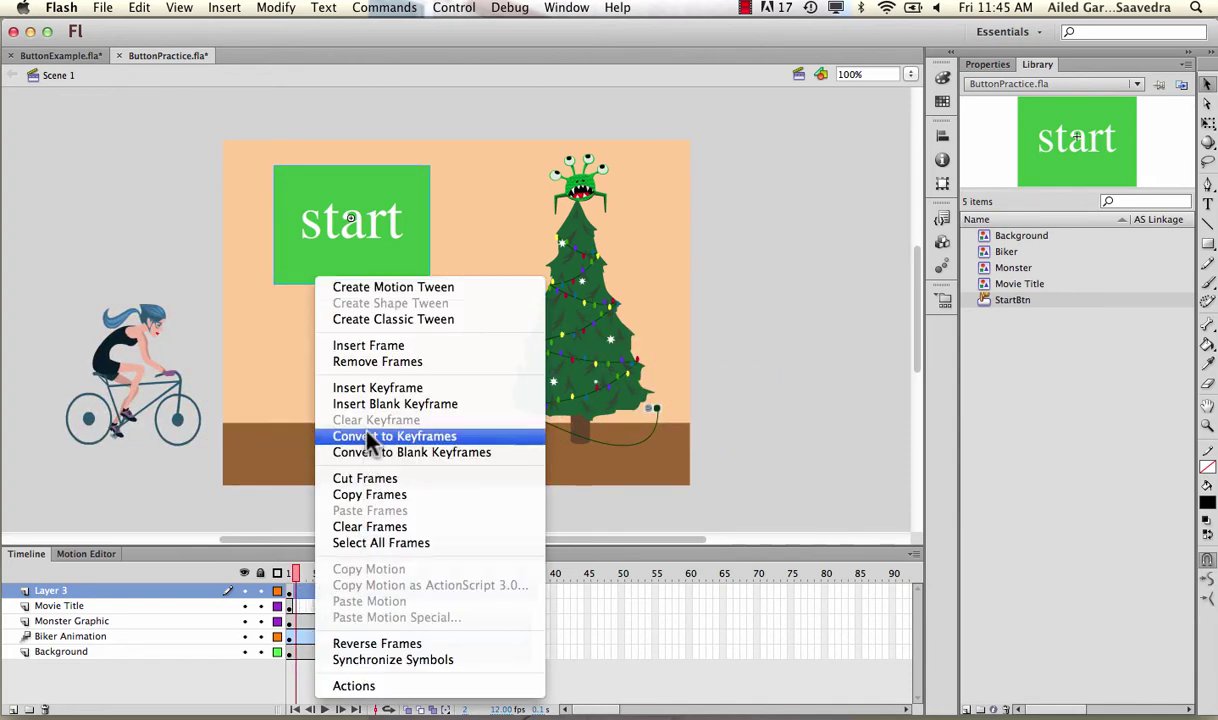
pyautogui.click(354, 345)
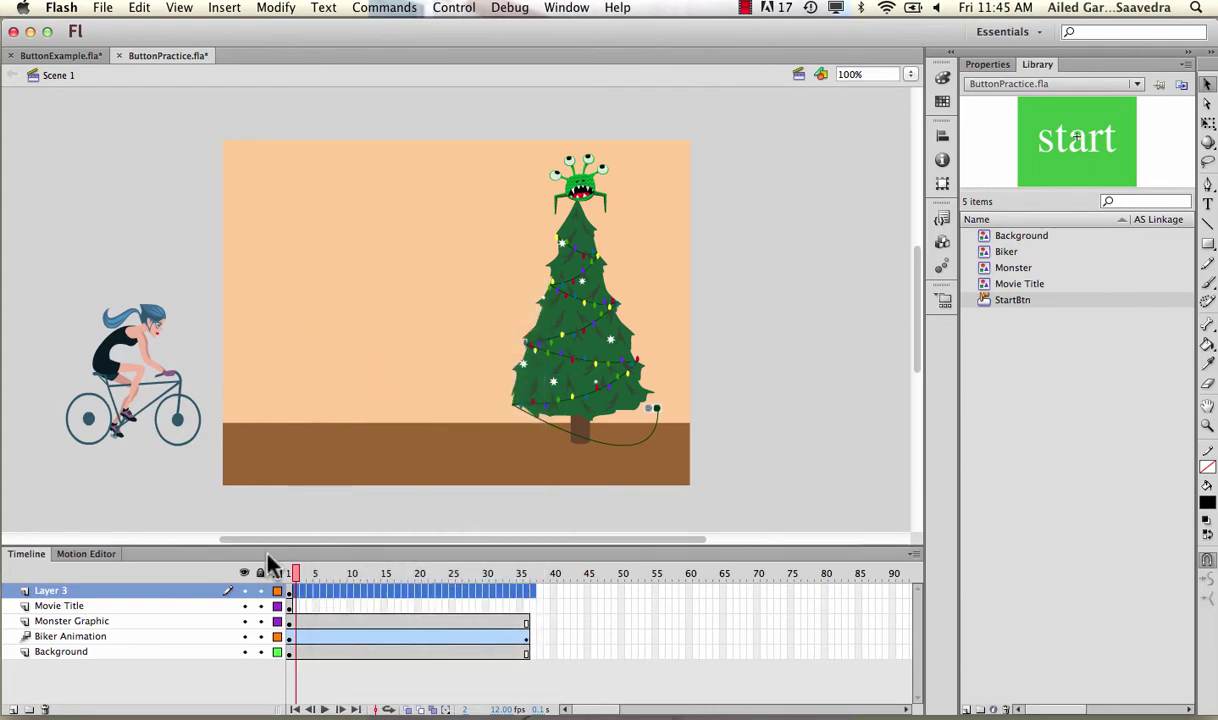
pyautogui.click(290, 573)
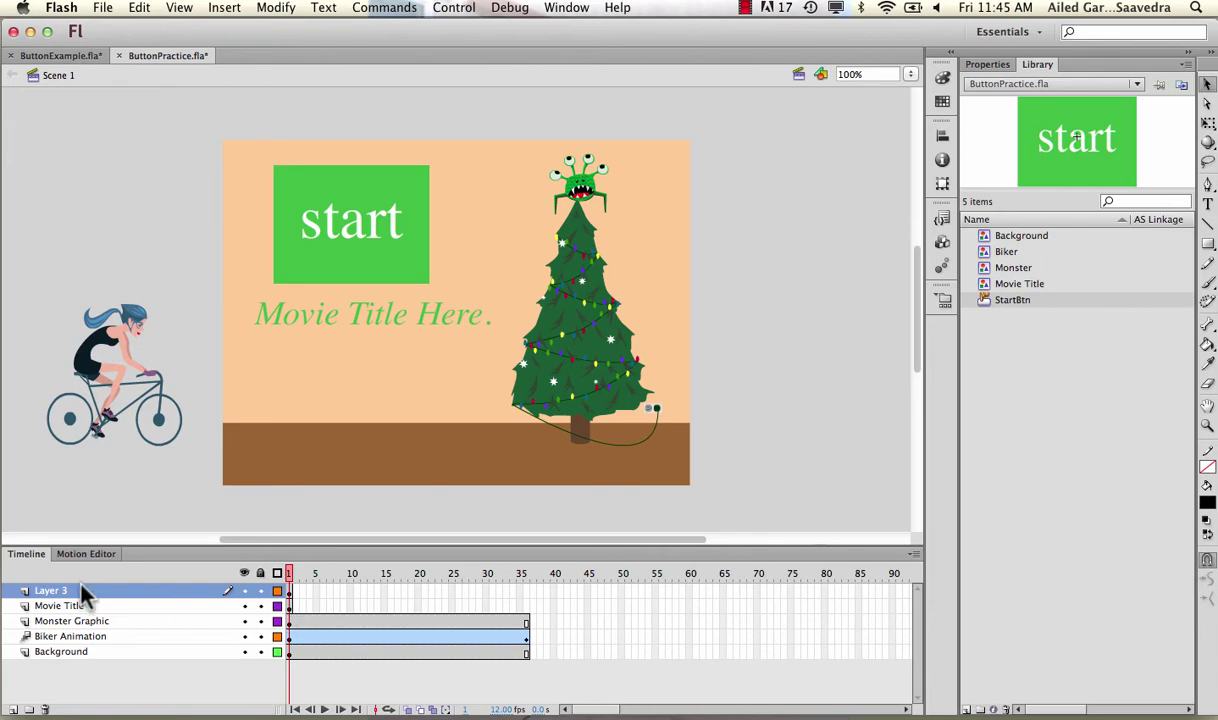
# - Rename Layer 3 as Start Button
pyautogui.doubleClick(55, 591)
pyautogui.write('St')
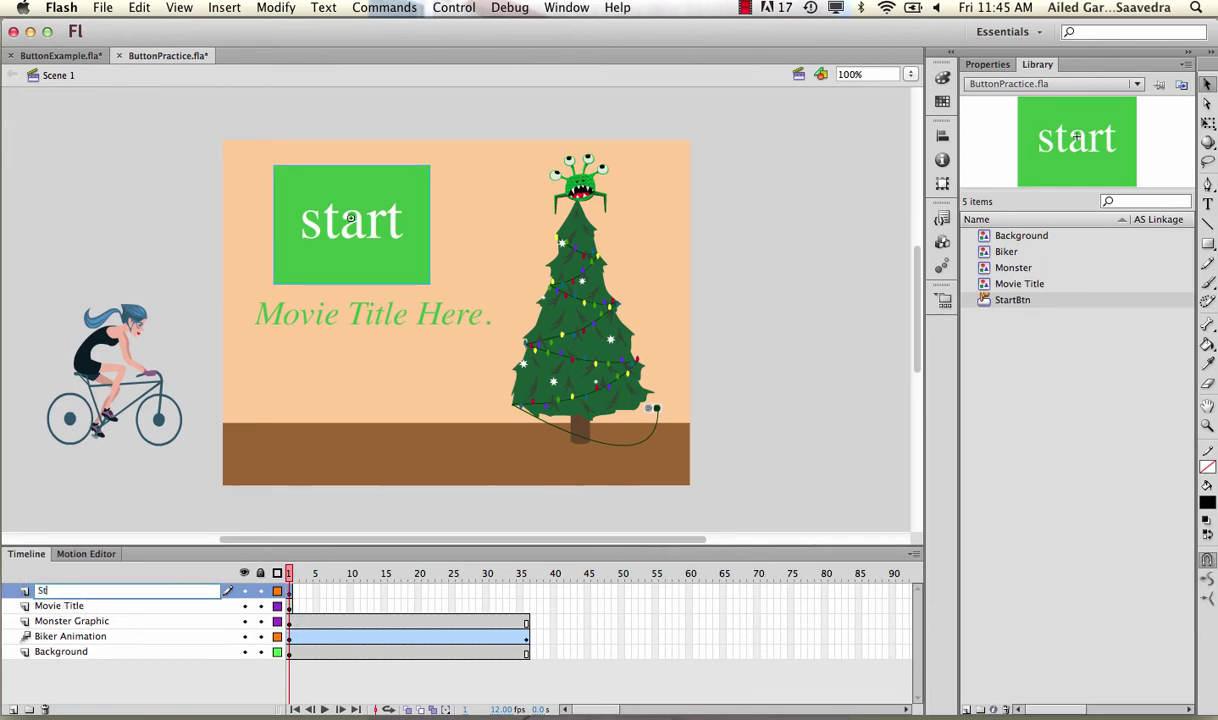
pyautogui.write('art Button')
pyautogui.press('Return')
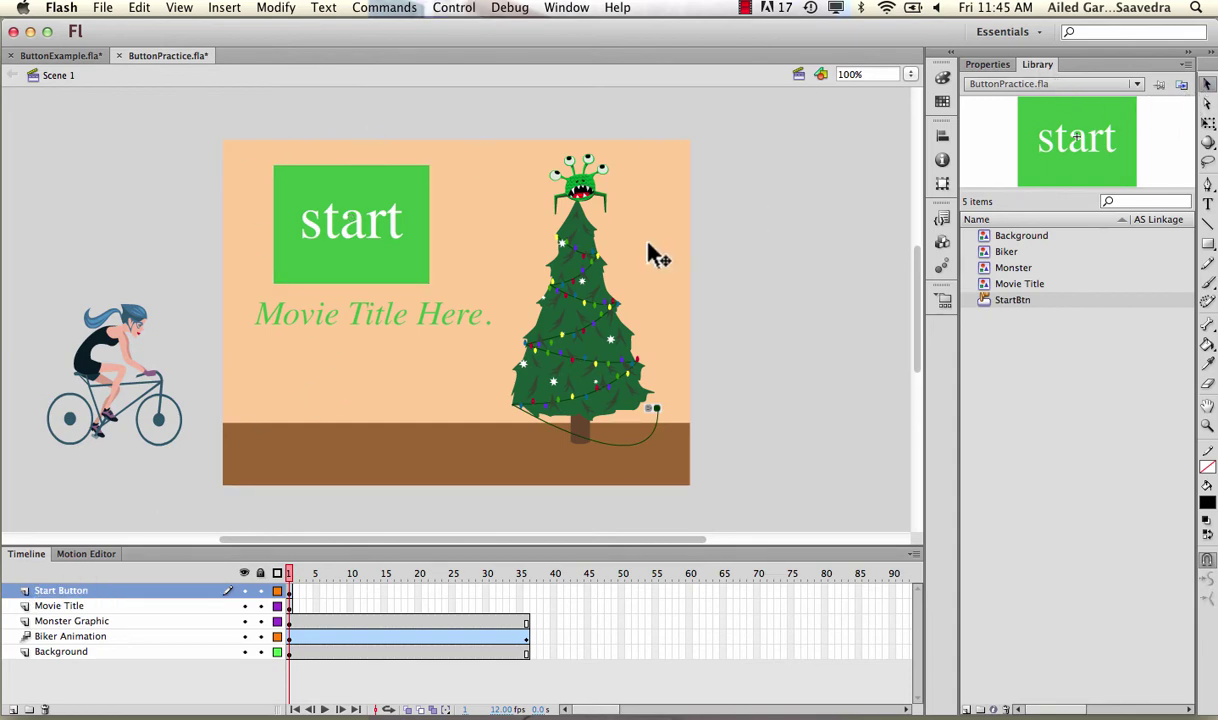
# - Publish the movie, watch ButtonPractice.html play in Firefox, and close the browser window
pyautogui.click(298, 220)
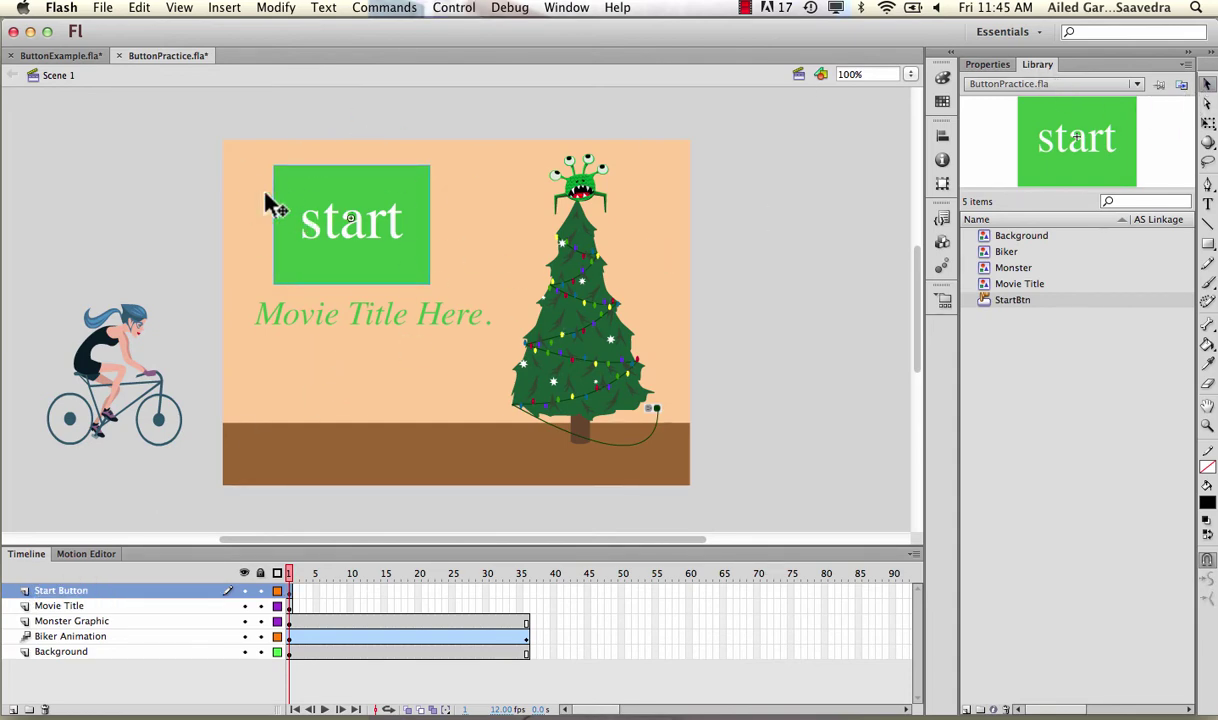
pyautogui.click(100, 6)
pyautogui.click(151, 299)
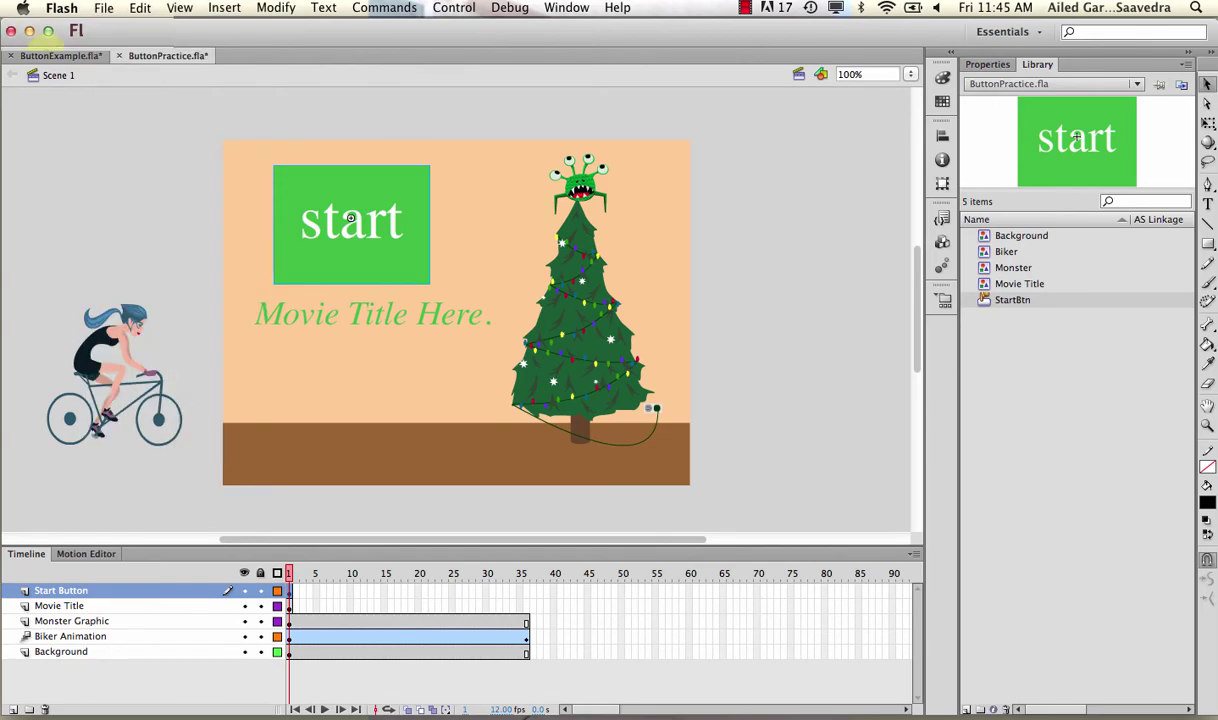
pyautogui.click(29, 31)
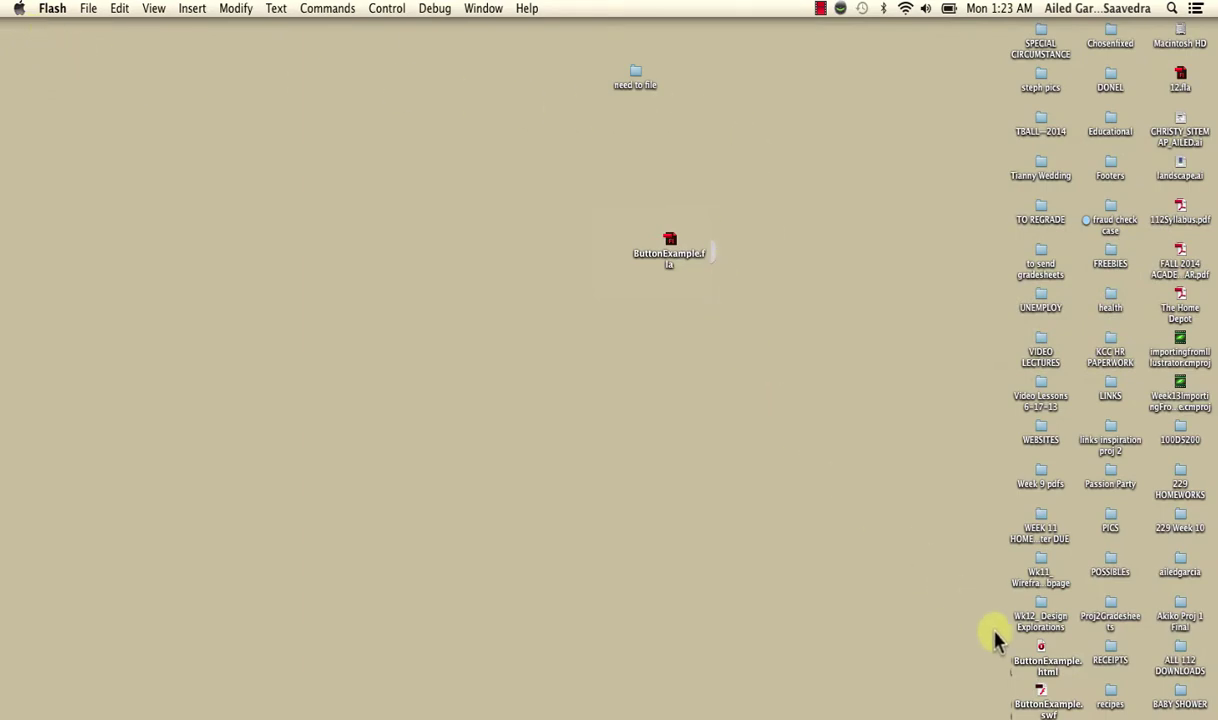
pyautogui.click(1045, 665)
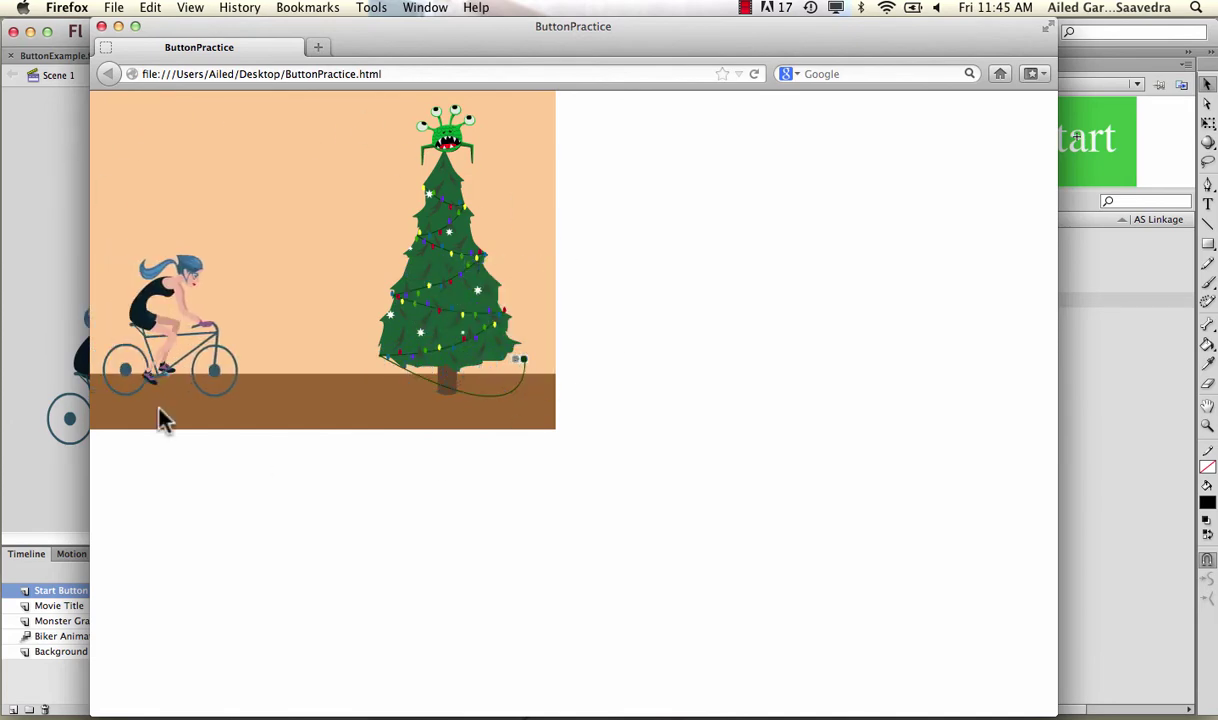
pyautogui.click(101, 26)
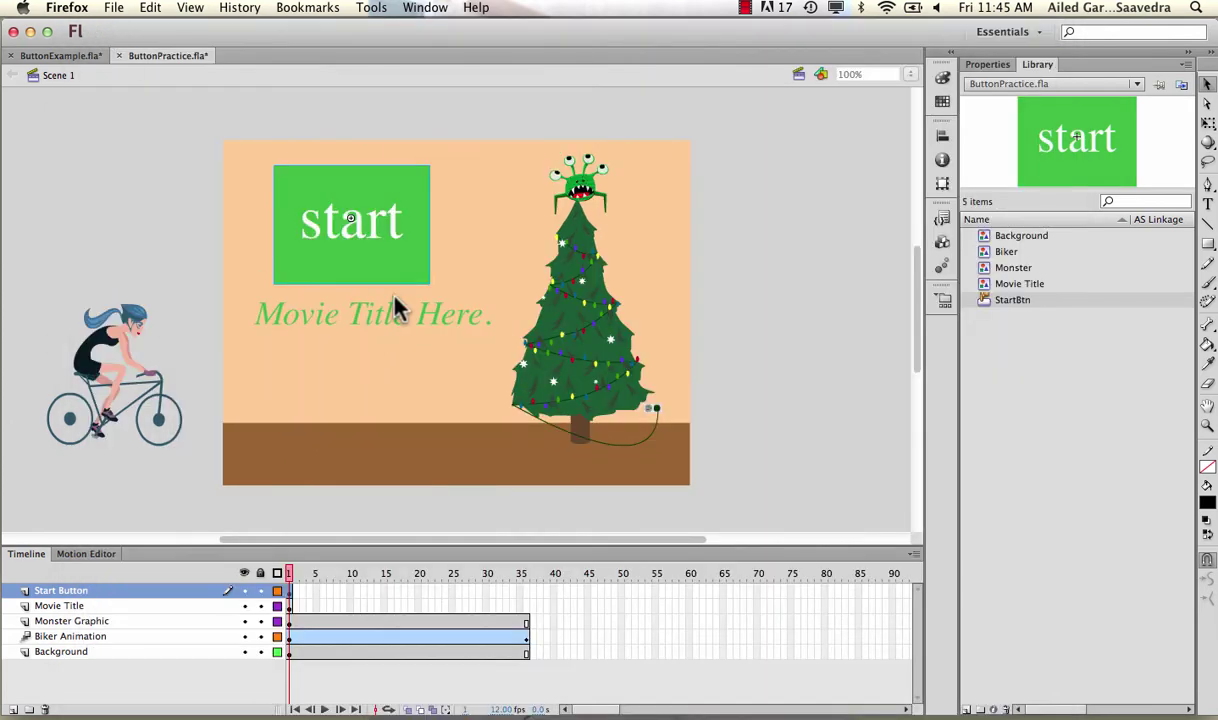
# - Give the start button on the stage the instance name myBtn
pyautogui.click(333, 279)
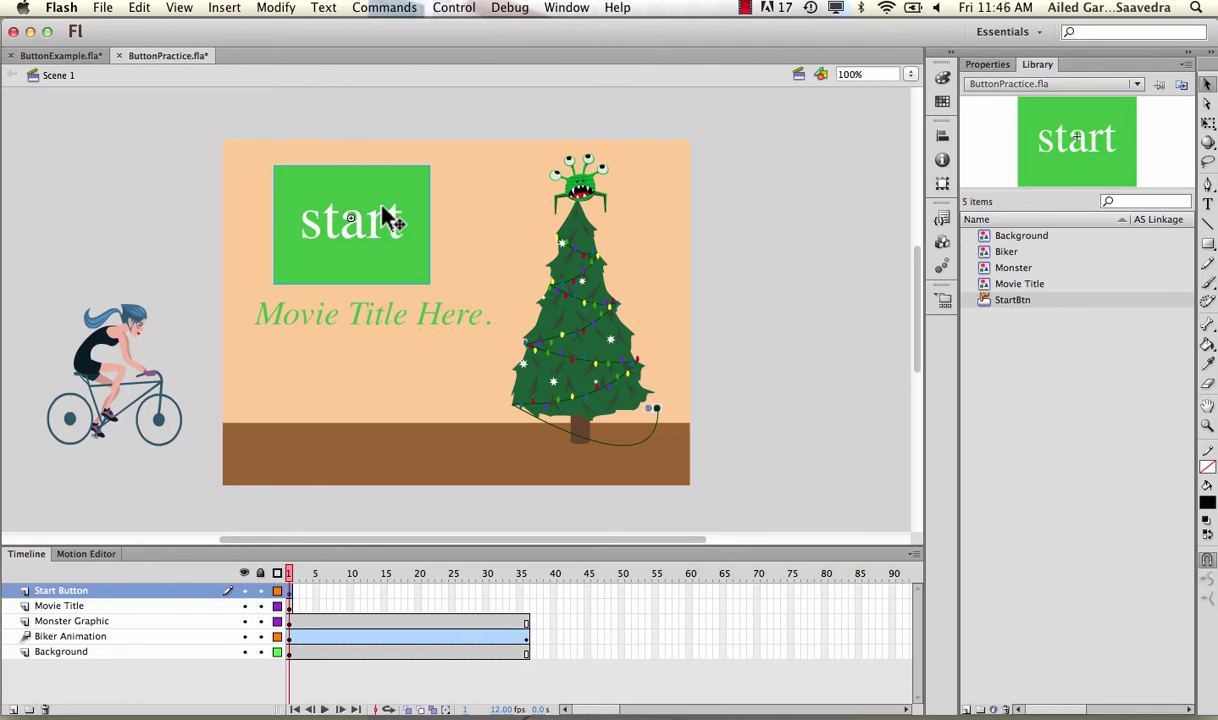
pyautogui.click(990, 66)
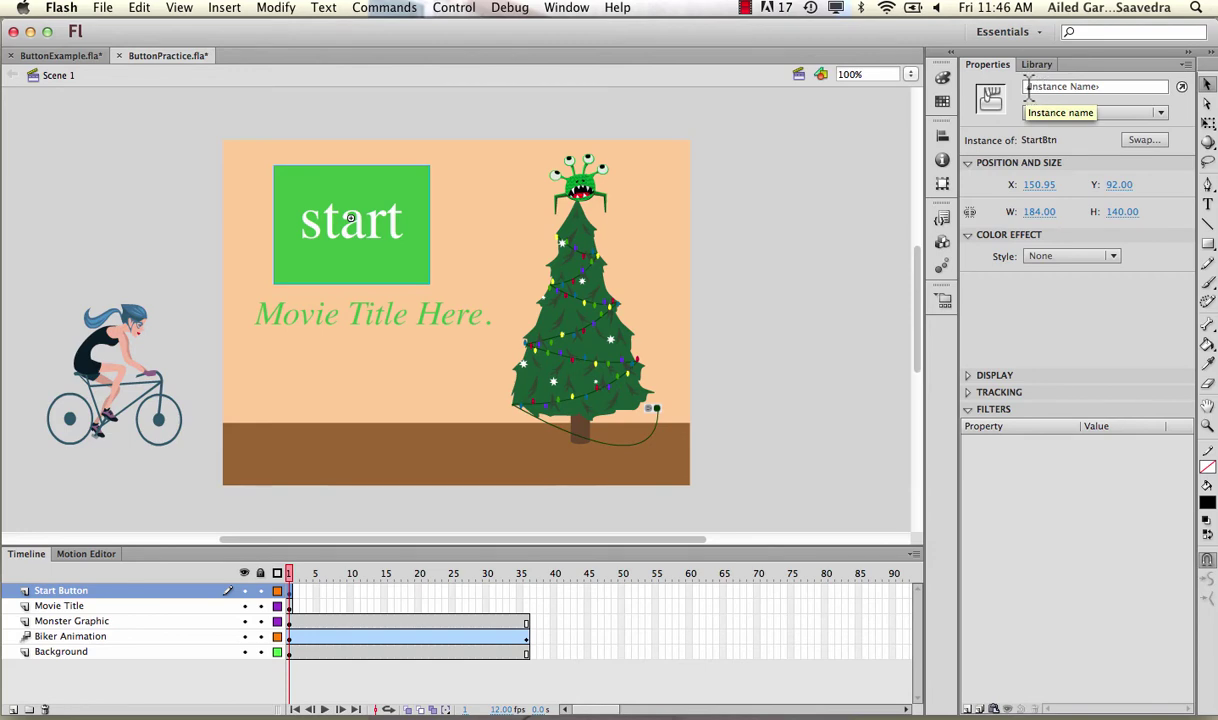
pyautogui.click(1106, 87)
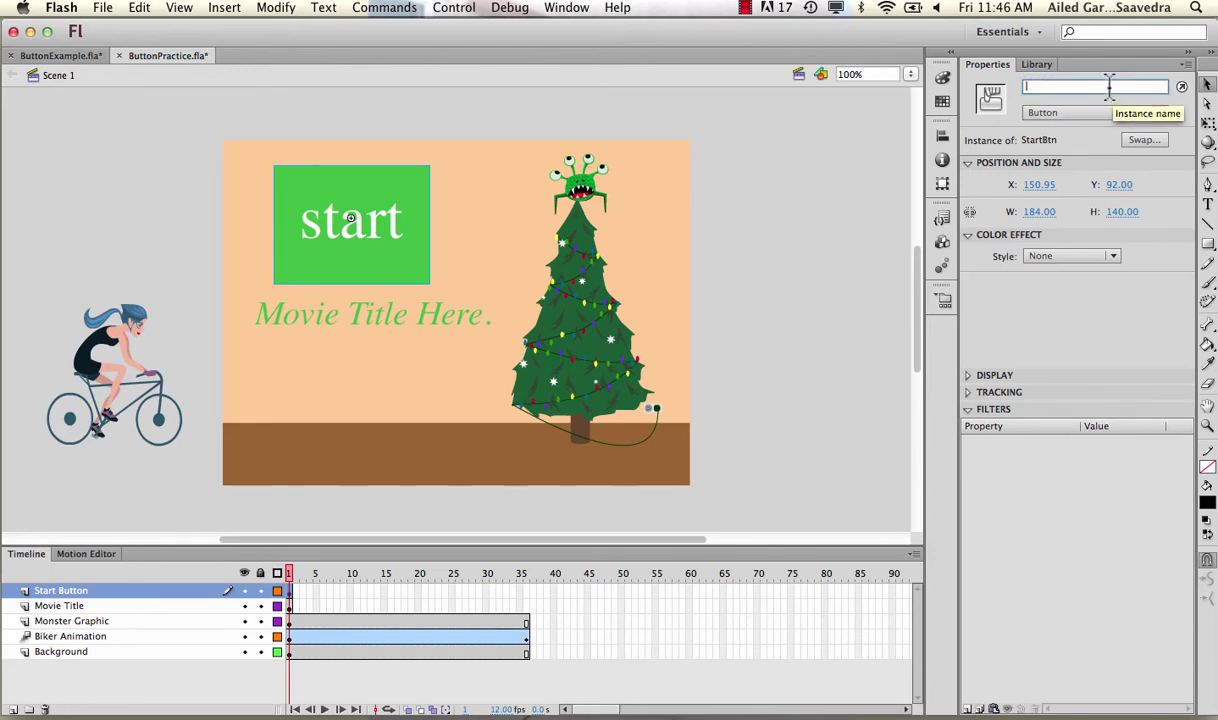
pyautogui.write('myBtn')
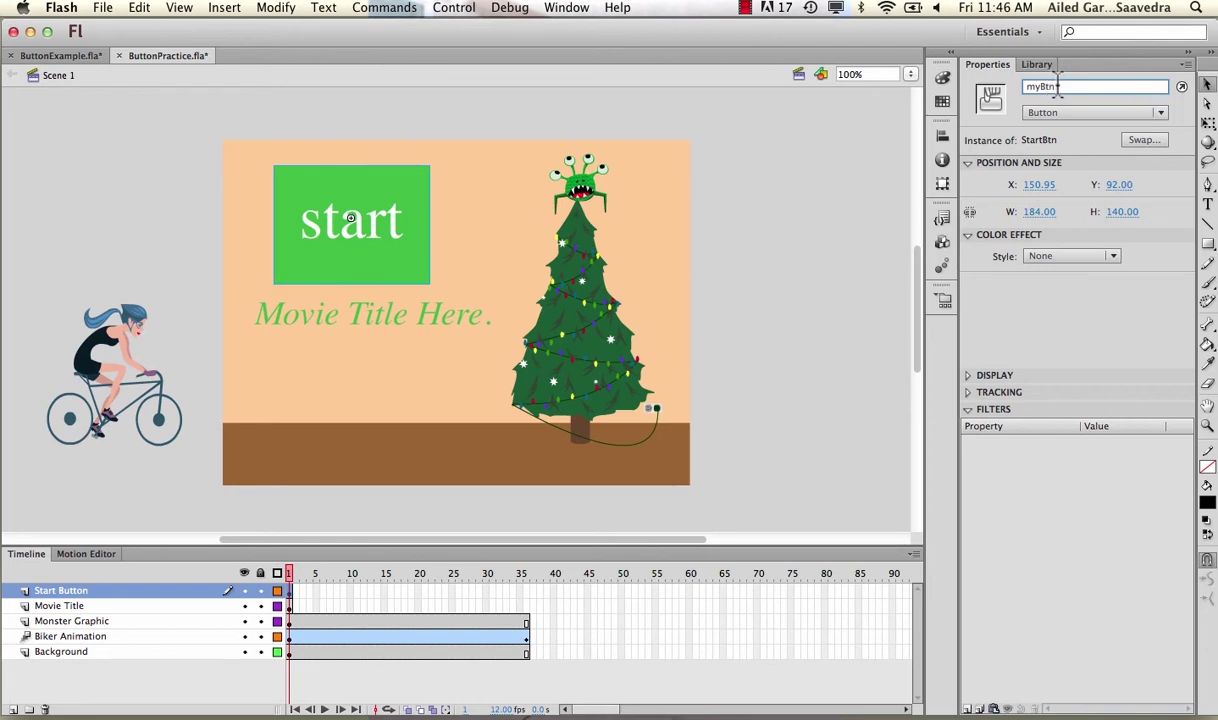
# - Change the start button's instance name to all-lowercase mybtn
pyautogui.moveTo(1058, 87); pyautogui.dragTo(1025, 87)
pyautogui.click(1041, 87)
pyautogui.doubleClick(1045, 87)
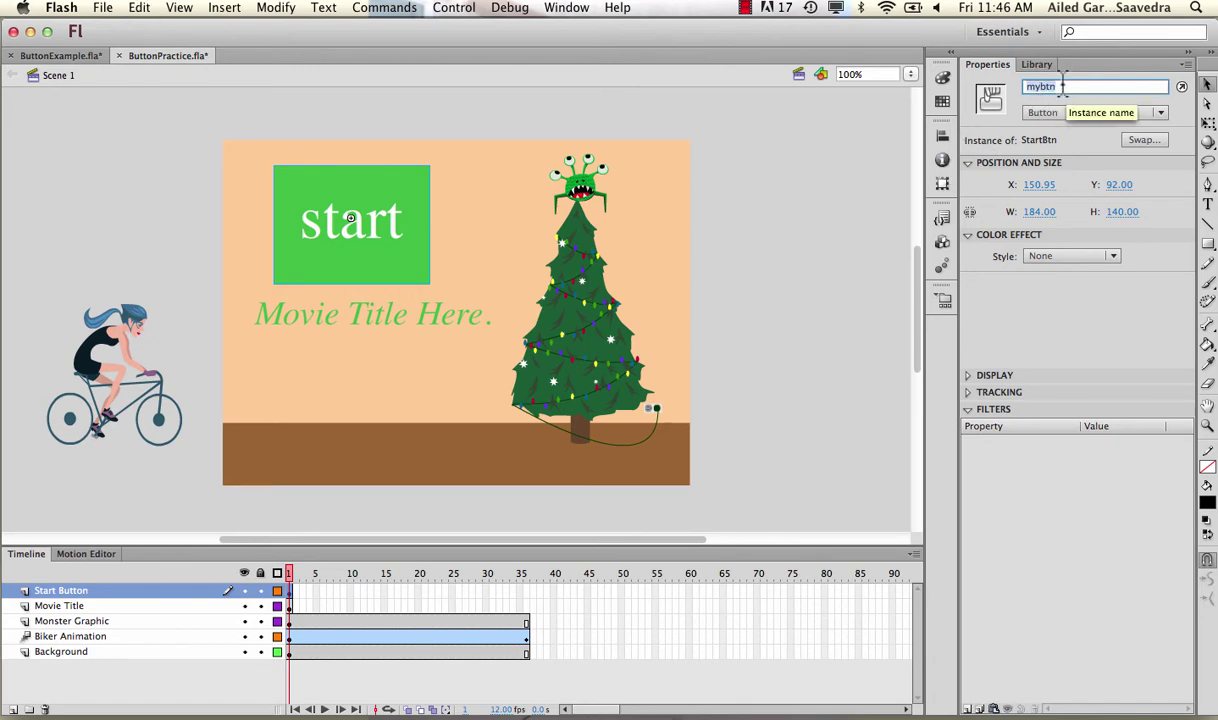
# - Try the uppercase instance name MYBTN on the start button, and set it to exactly myBtn
pyautogui.write('MYBTN')
pyautogui.doubleClick(1045, 87)
pyautogui.write('m')
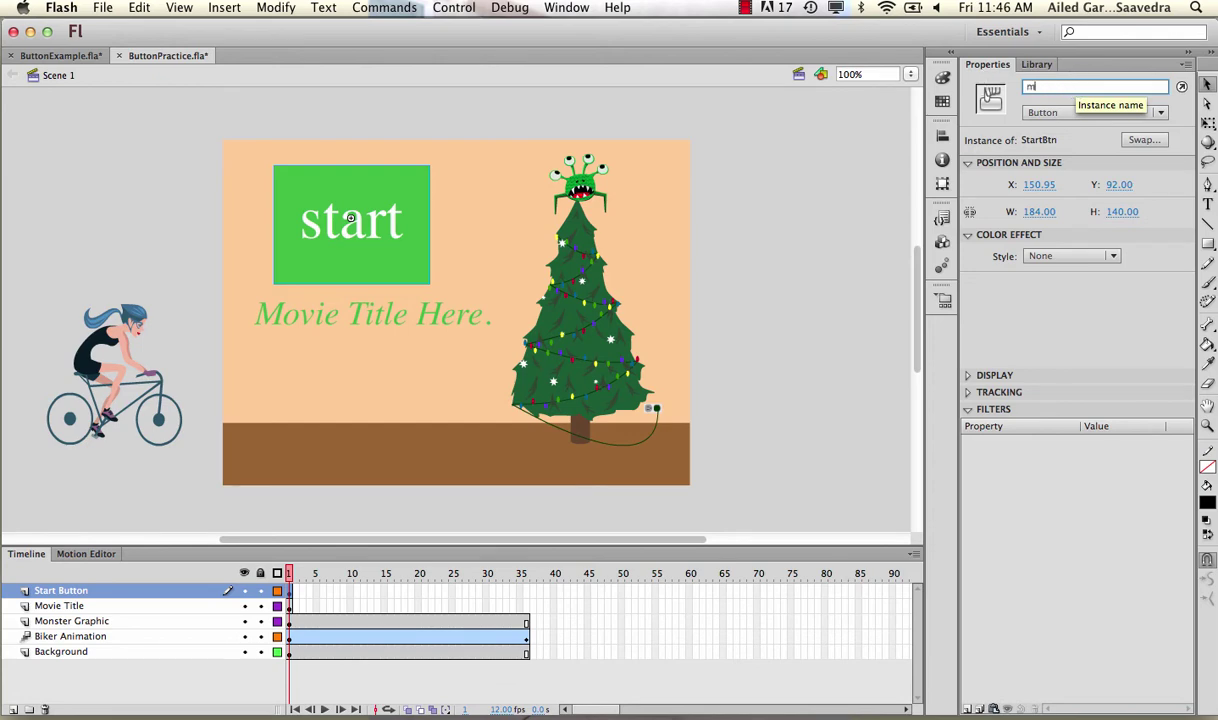
pyautogui.write('yBtn')
pyautogui.doubleClick(1023, 87)
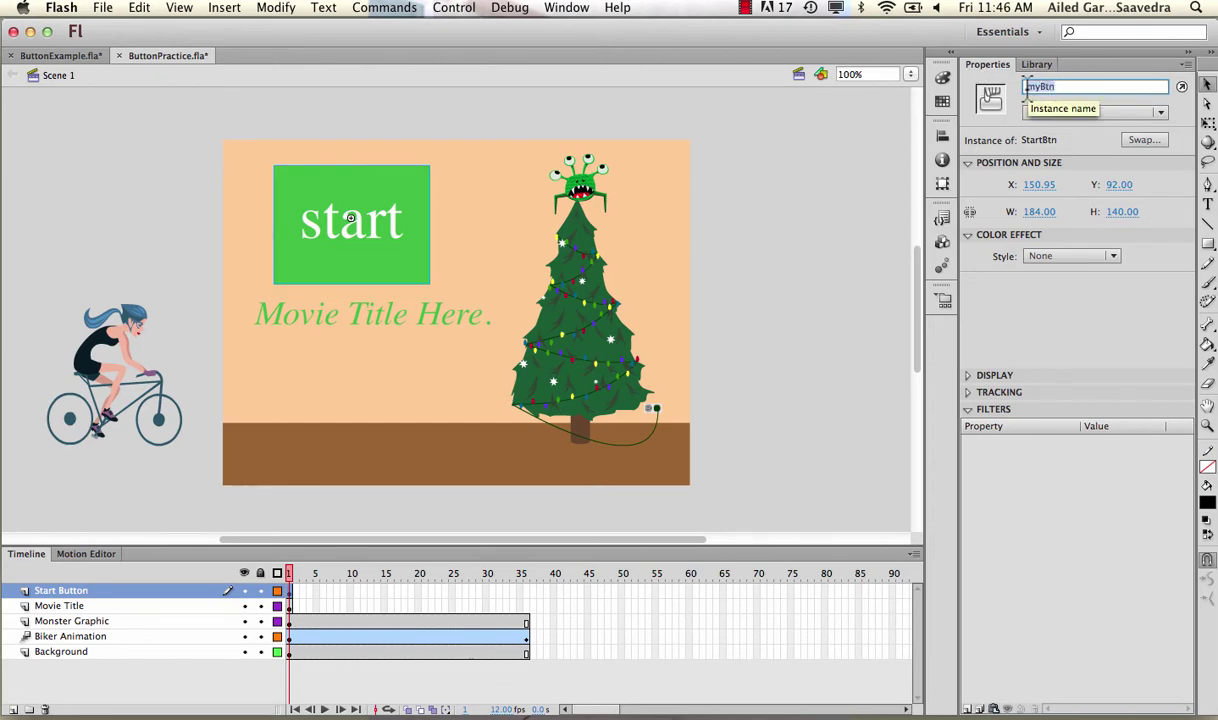
pyautogui.click(1056, 87)
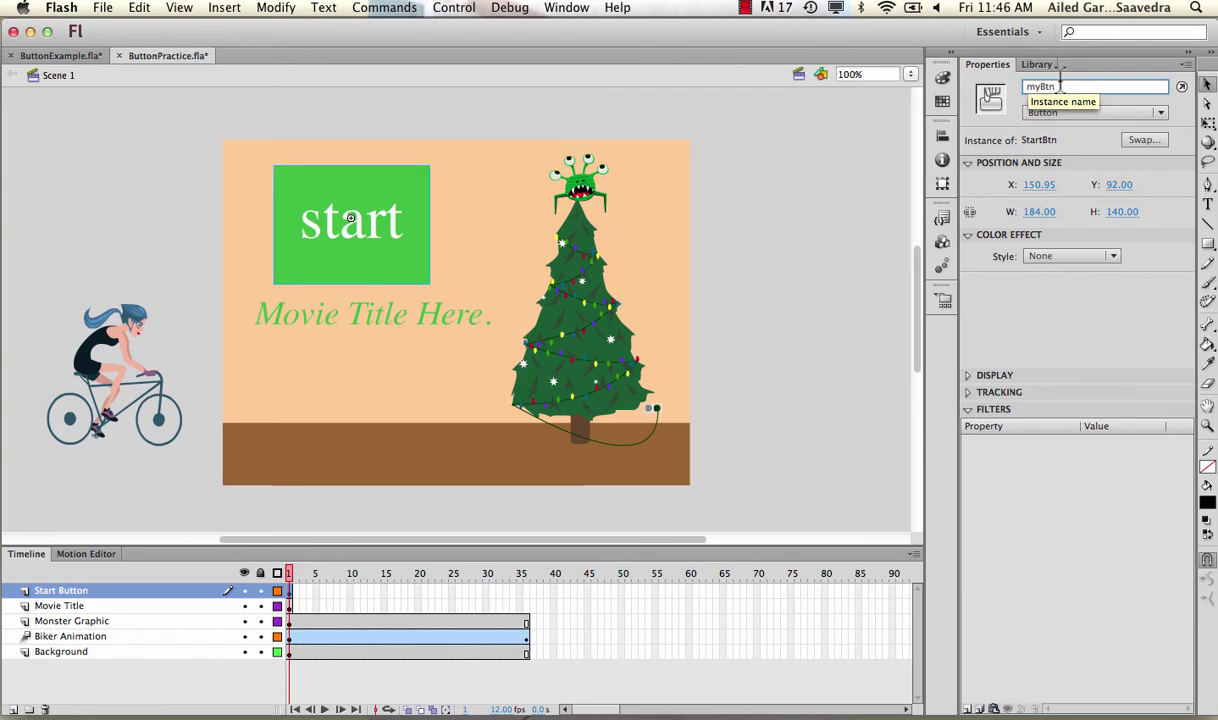
pyautogui.doubleClick(1058, 87)
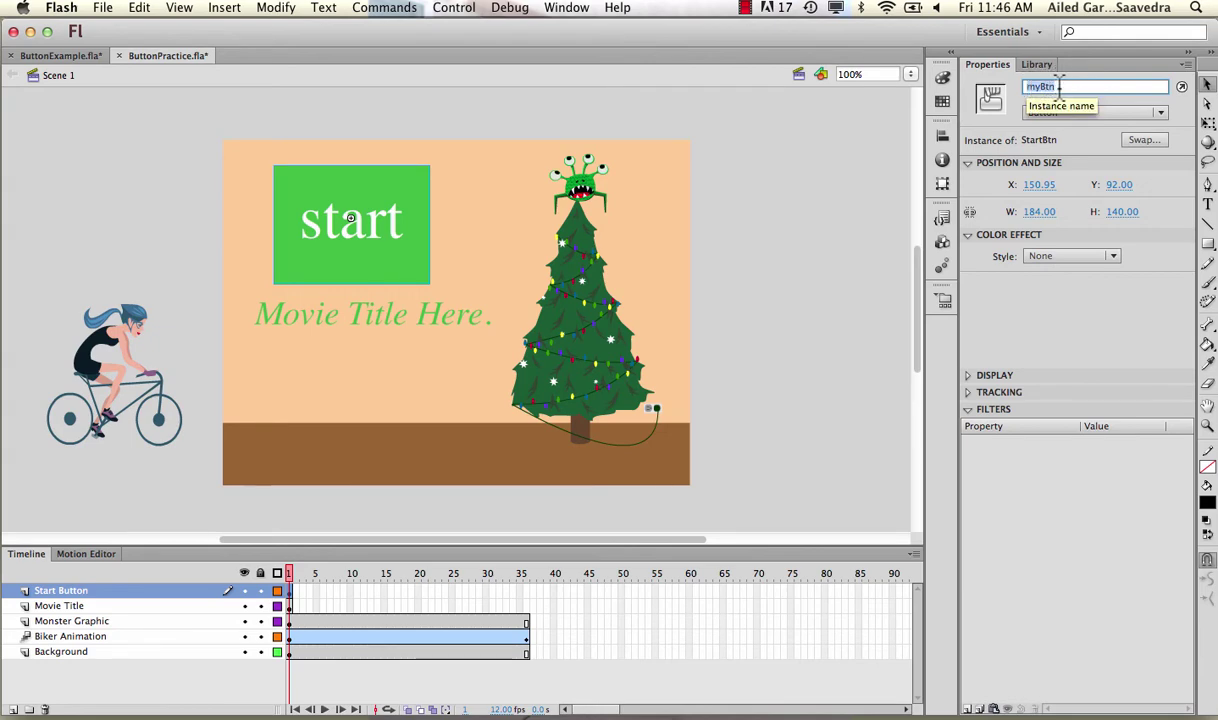
pyautogui.click(1054, 87)
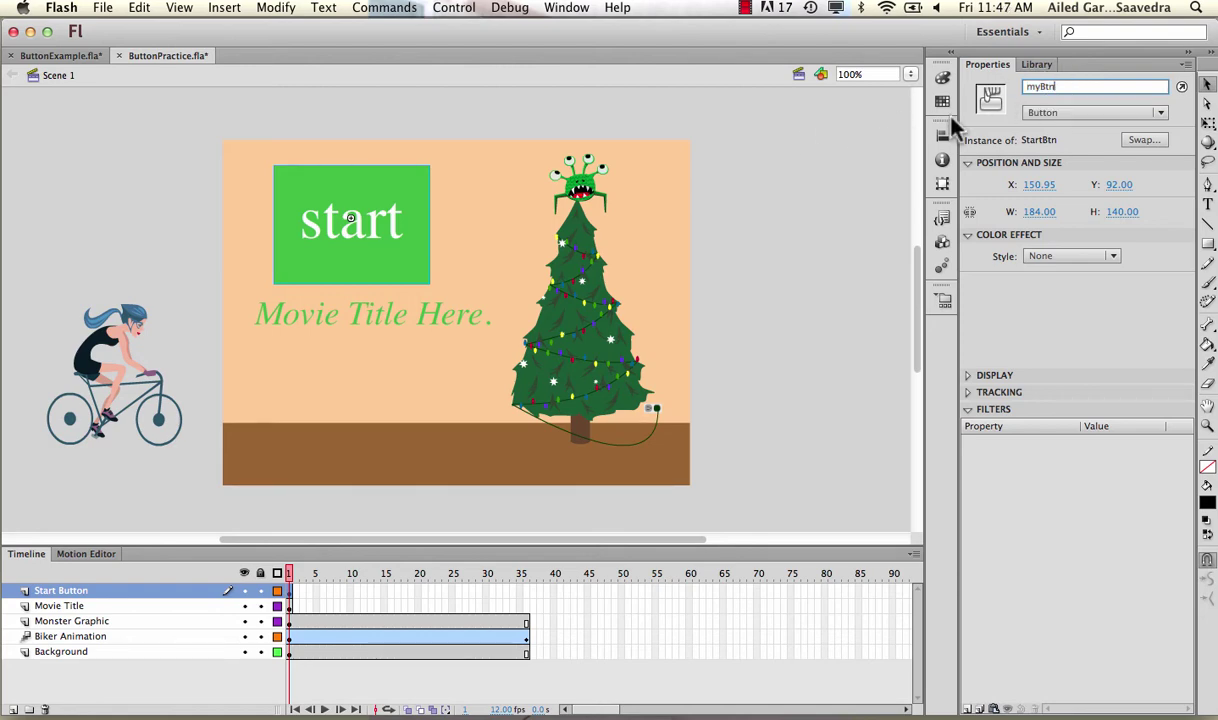
# - Add a layer named Actions above the Start Button layer and open the Actions panel for its first frame
pyautogui.click(12, 709)
pyautogui.doubleClick(45, 590)
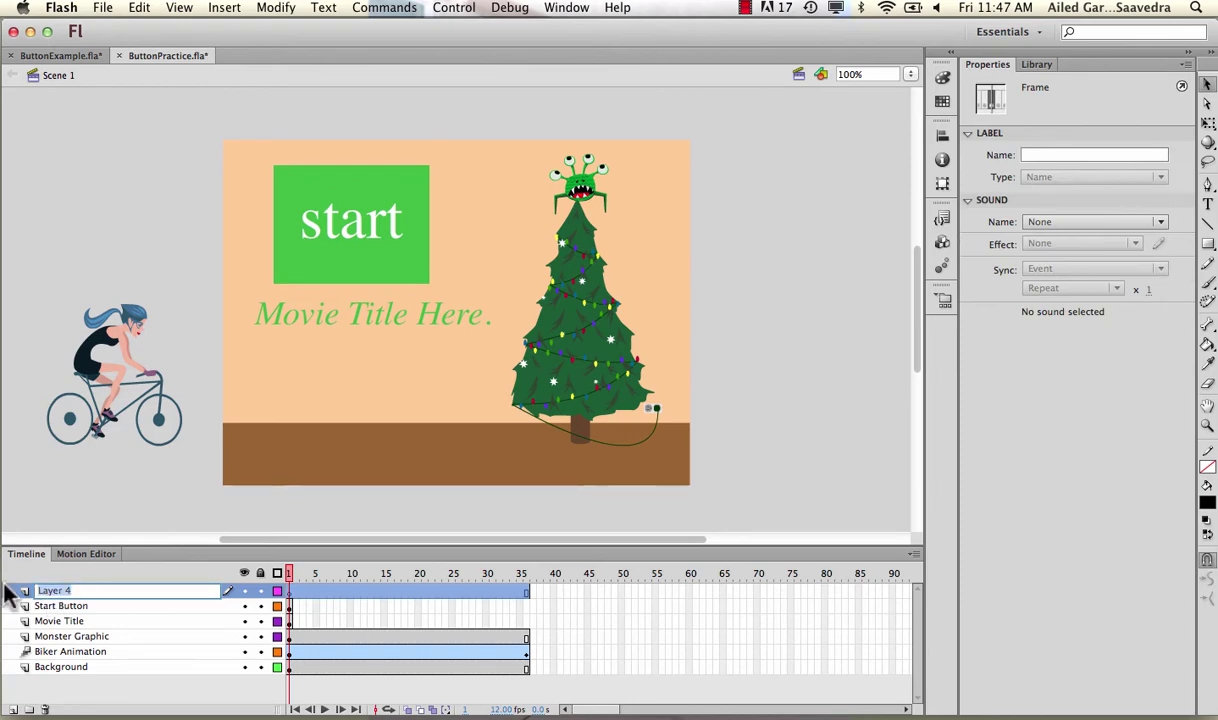
pyautogui.write('Actions')
pyautogui.click(15, 567)
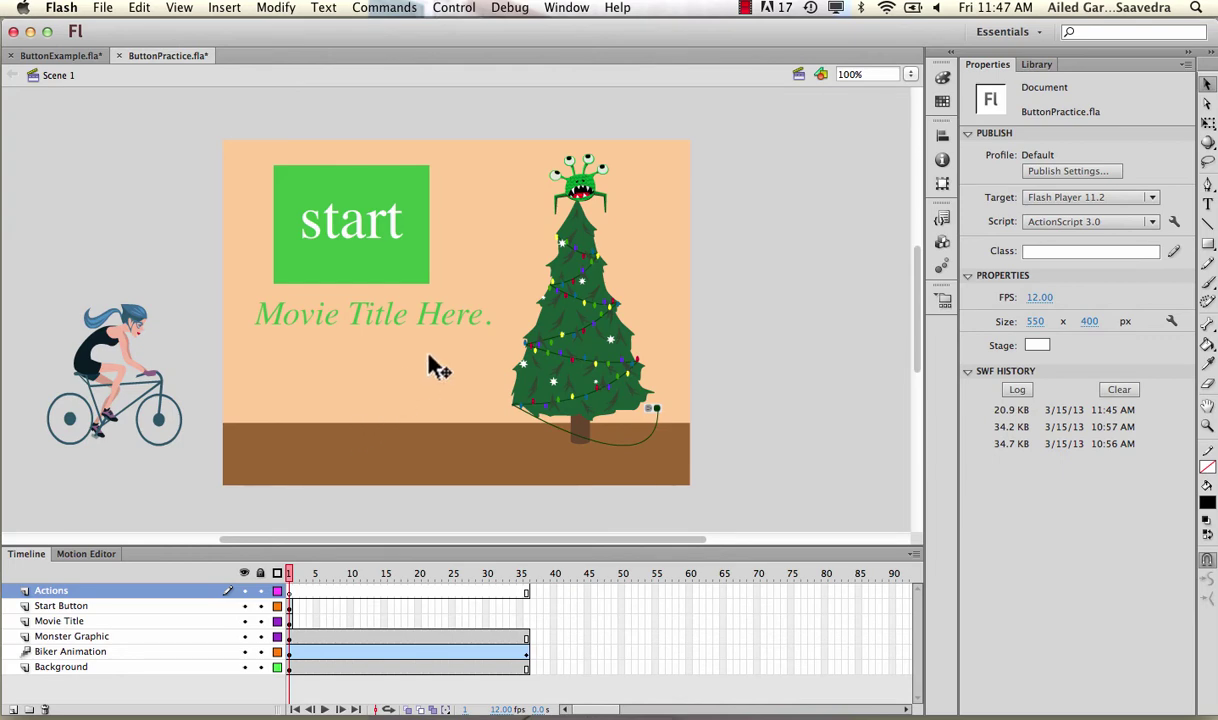
pyautogui.click(566, 7)
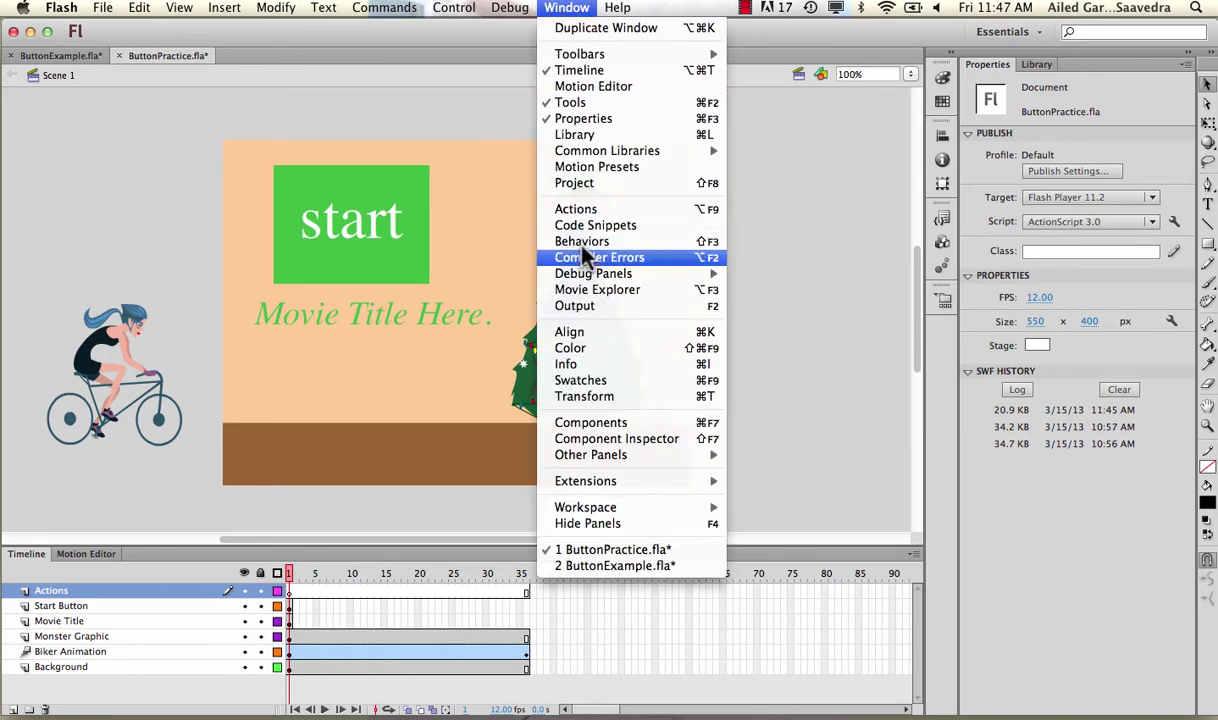
pyautogui.click(557, 207)
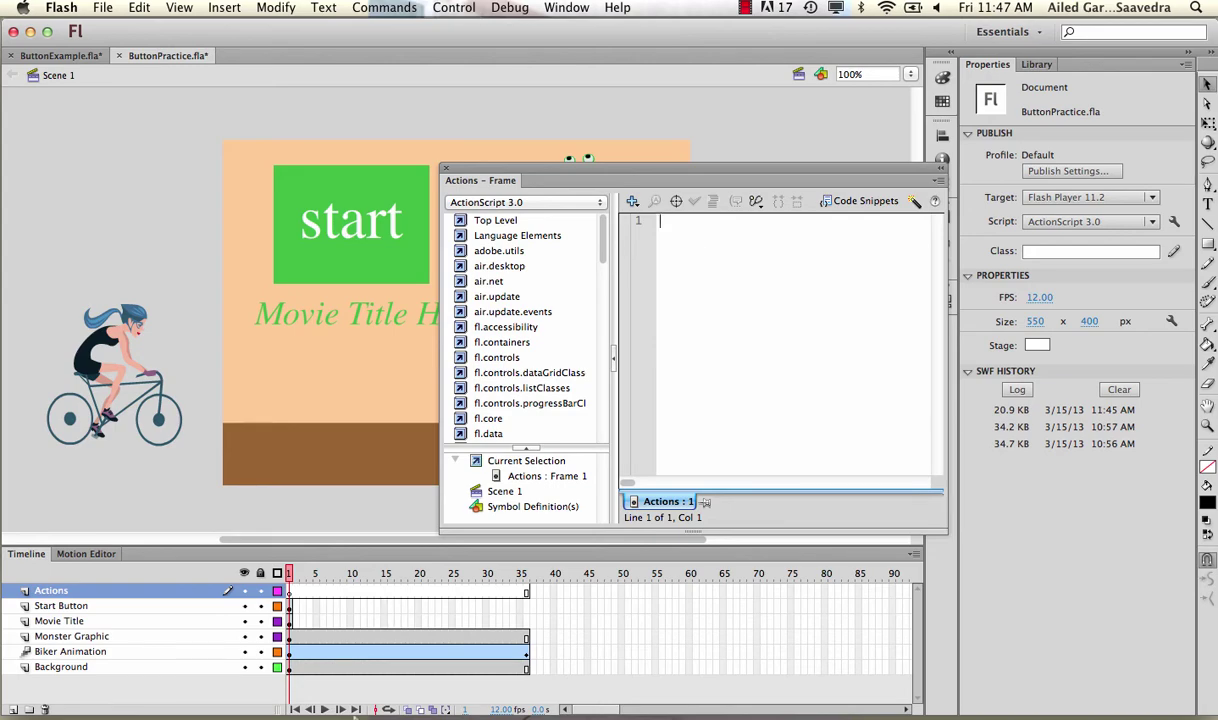
# - Switch to Safari, copy the stop and doClick script from Phase 4 of the Making an Interactive Button page, and put the browser window away
pyautogui.moveTo(350, 714)
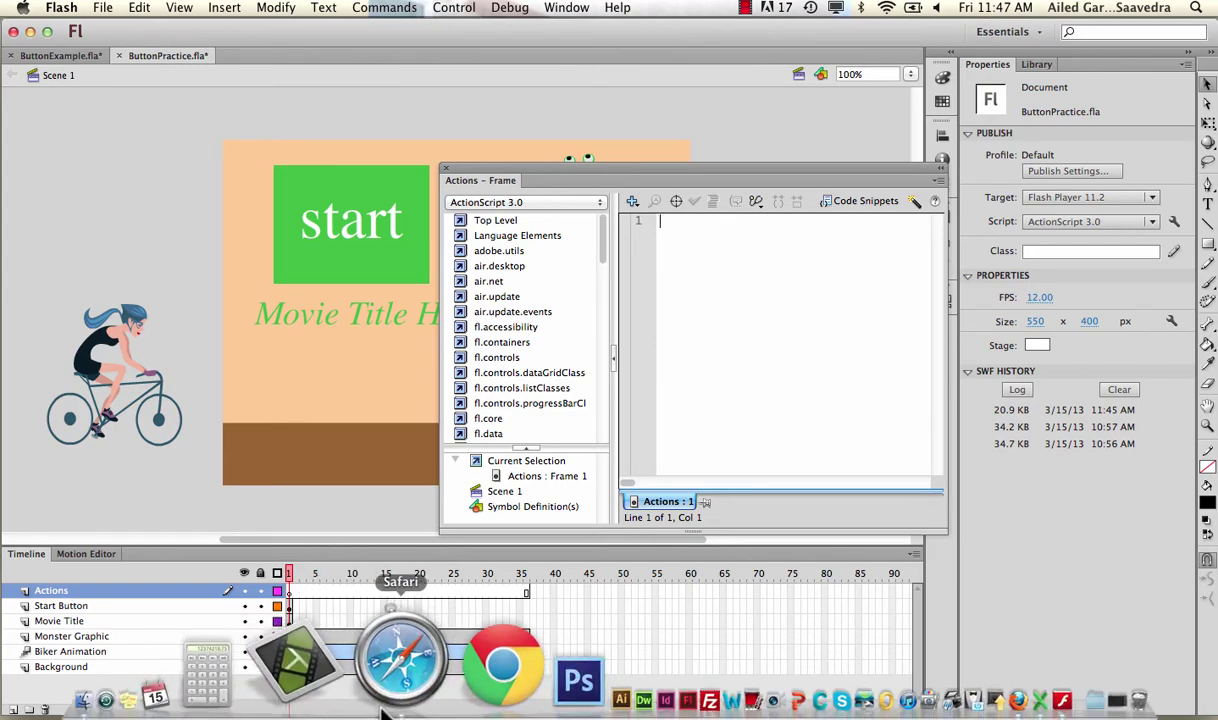
pyautogui.click(395, 655)
pyautogui.scroll(-1, 326, 320)
pyautogui.scroll(-1, 326, 327)
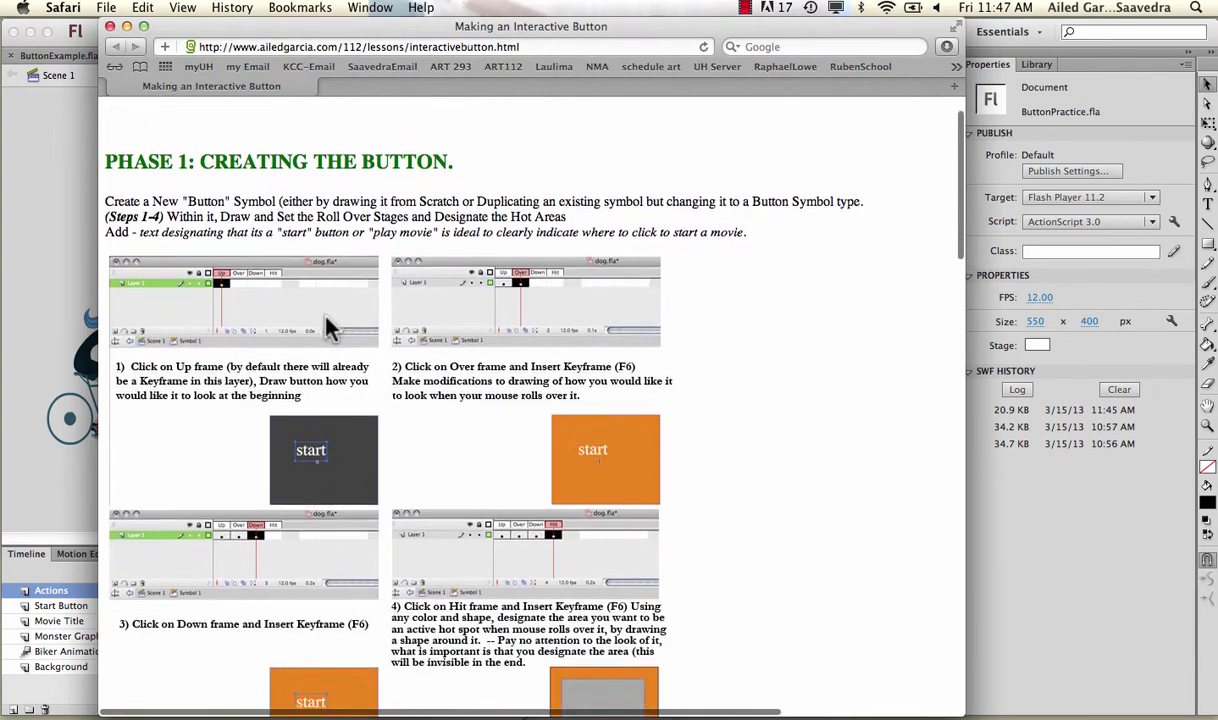
pyautogui.scroll(-15, 420, 355)
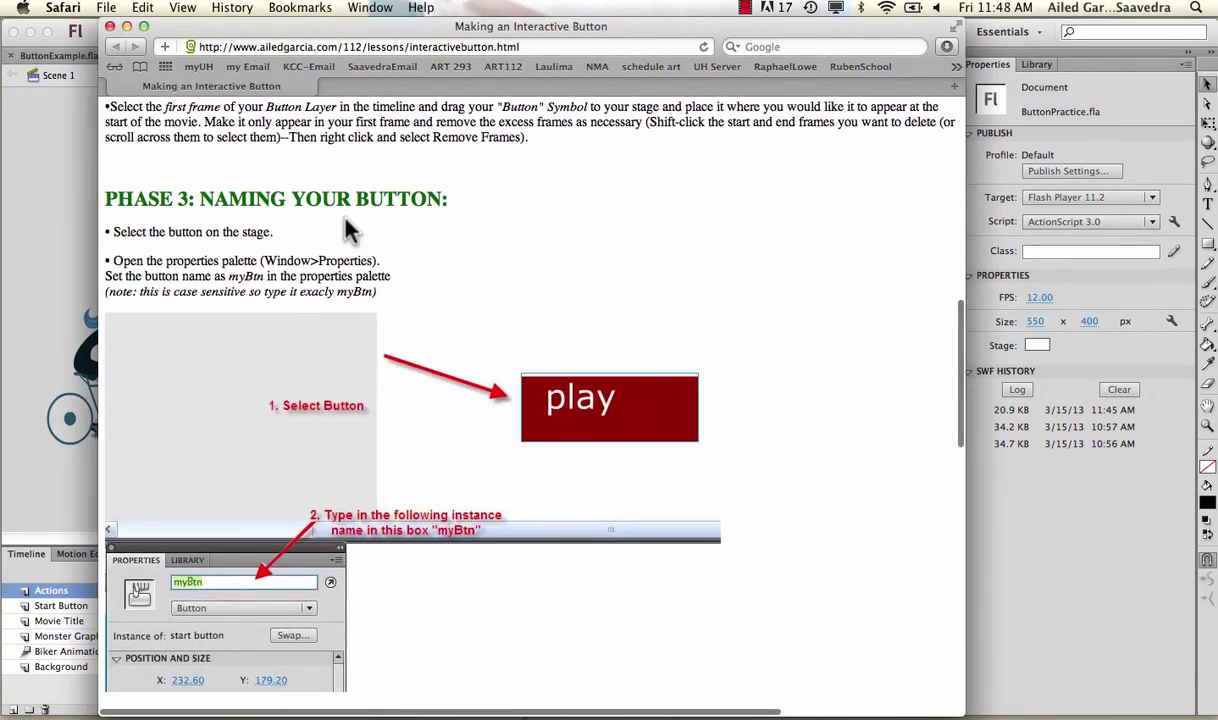
pyautogui.scroll(-5, 285, 248)
pyautogui.scroll(-15, 285, 248)
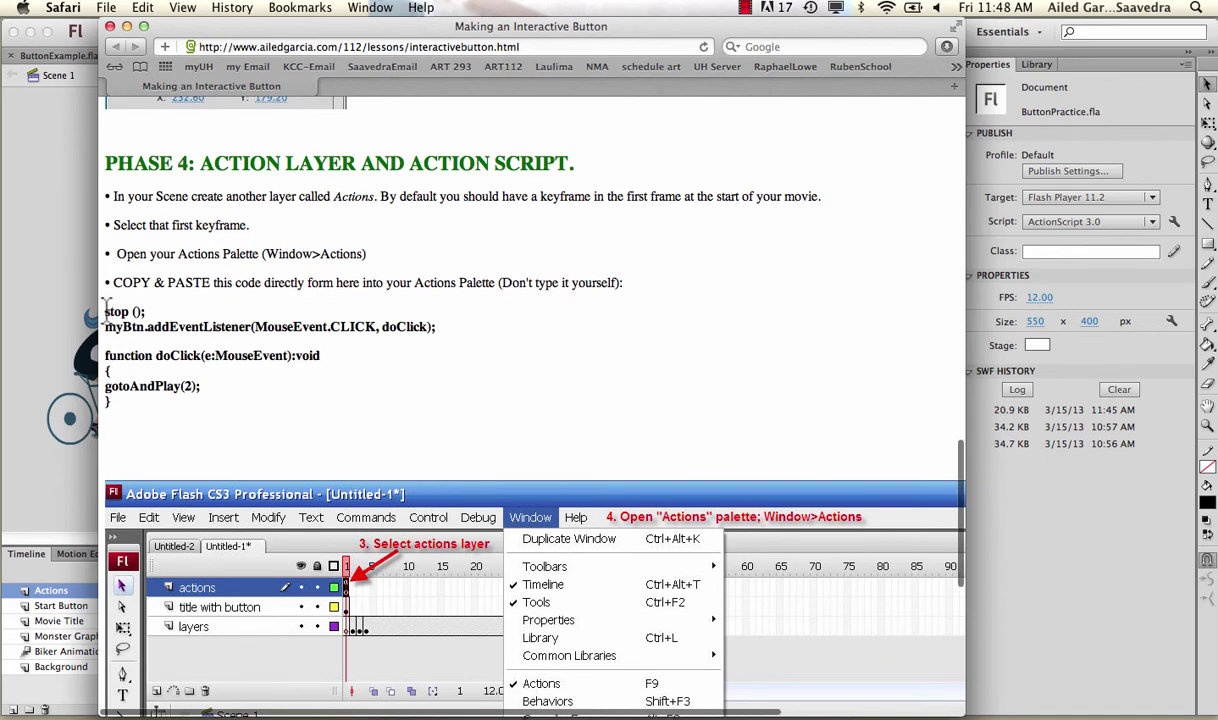
pyautogui.moveTo(108, 306); pyautogui.dragTo(123, 405)
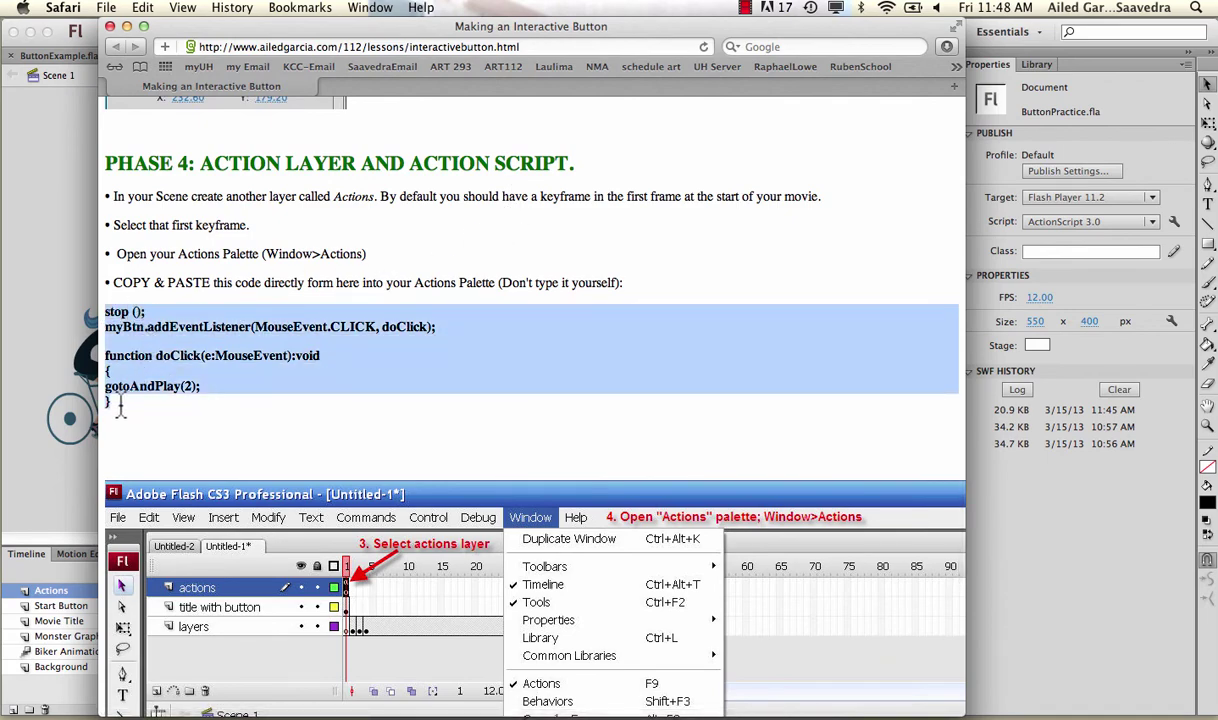
pyautogui.click(143, 8)
pyautogui.click(157, 88)
pyautogui.click(126, 26)
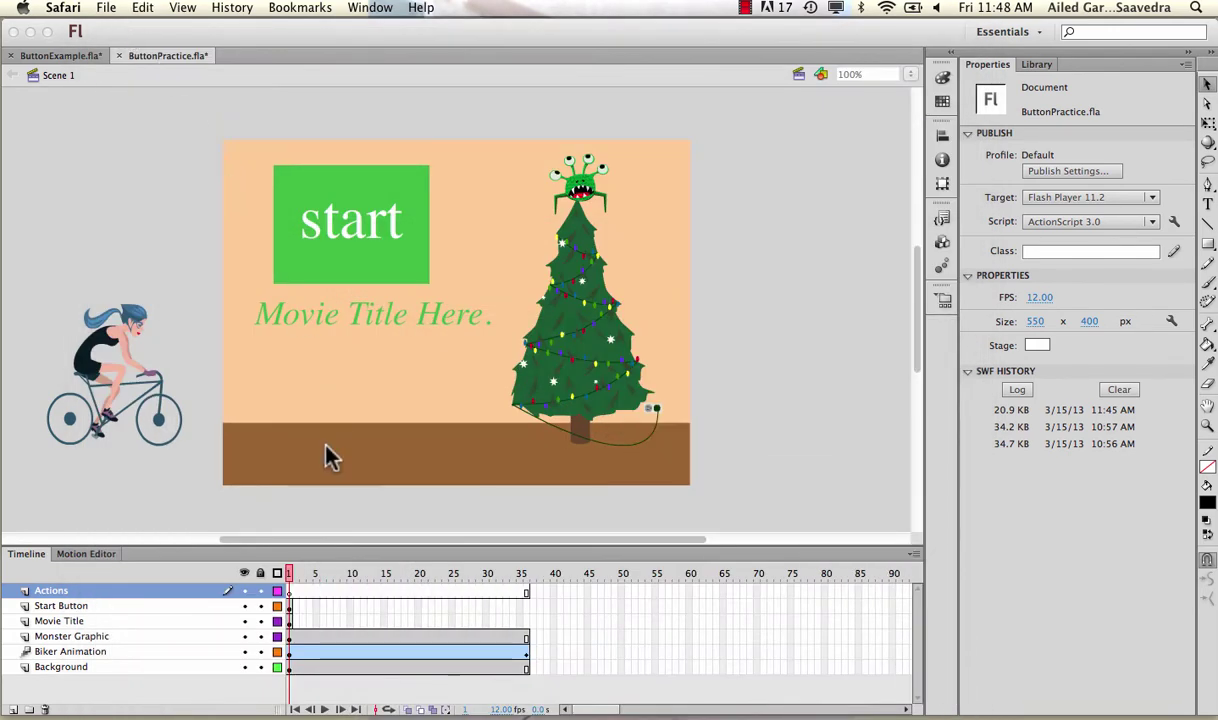
# - Paste the copied script into the Actions panel for frame 1 of the Actions layer and close the panel
pyautogui.click(291, 592)
pyautogui.hotkey('alt', 'F9')
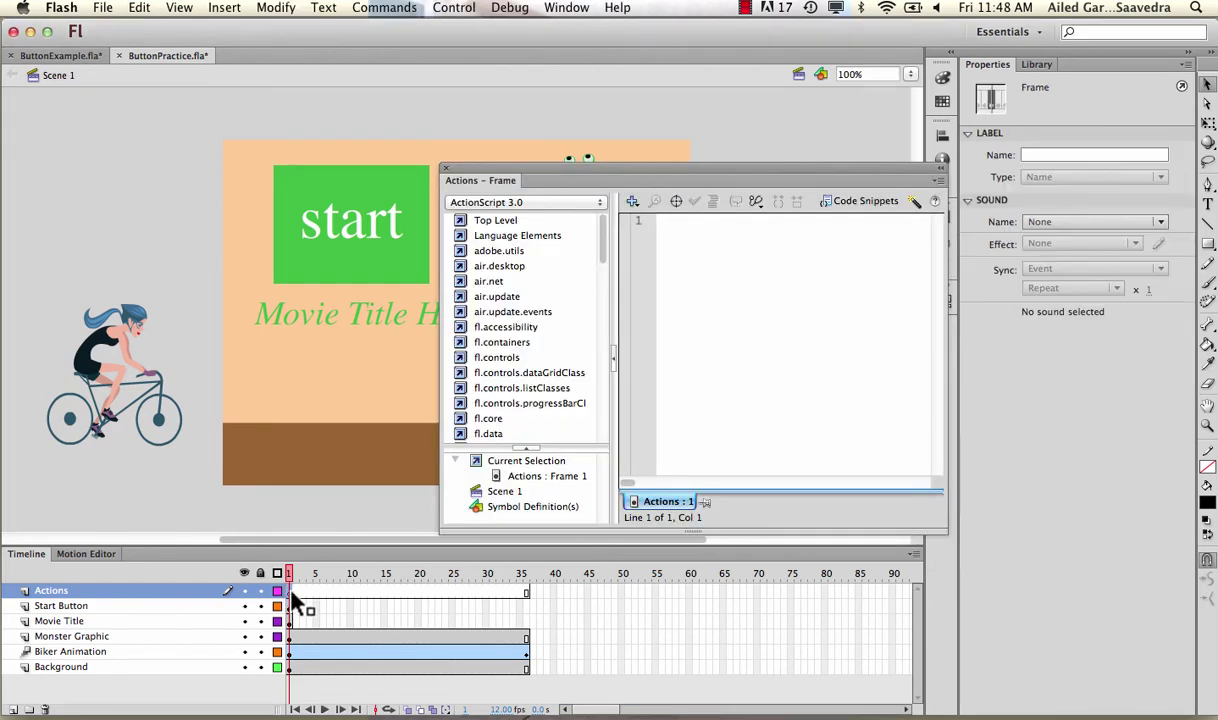
pyautogui.click(667, 227)
pyautogui.rightClick(667, 227)
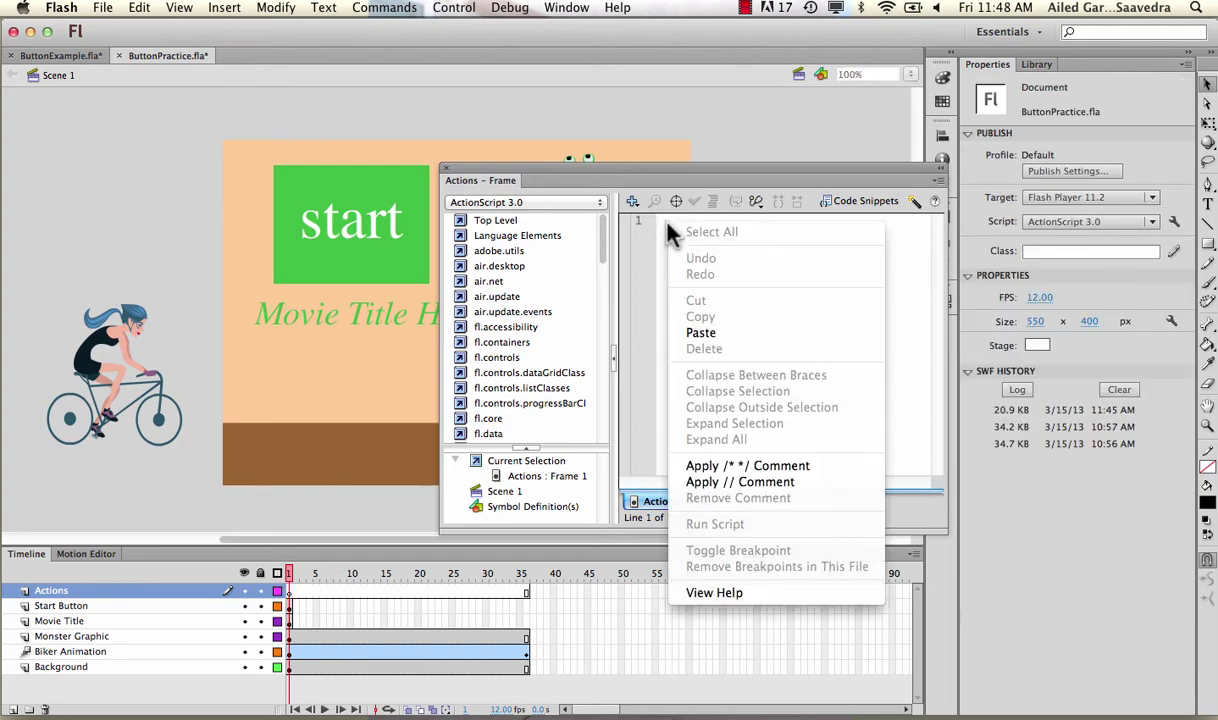
pyautogui.click(690, 332)
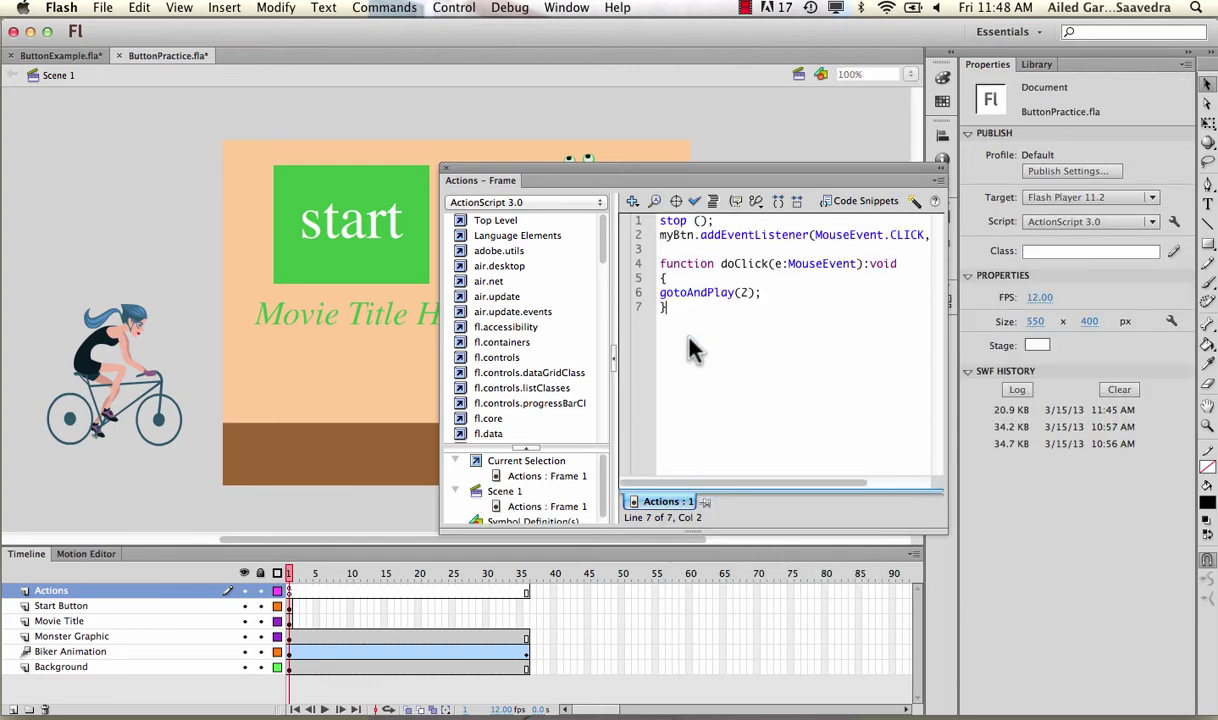
pyautogui.moveTo(667, 307); pyautogui.dragTo(660, 220)
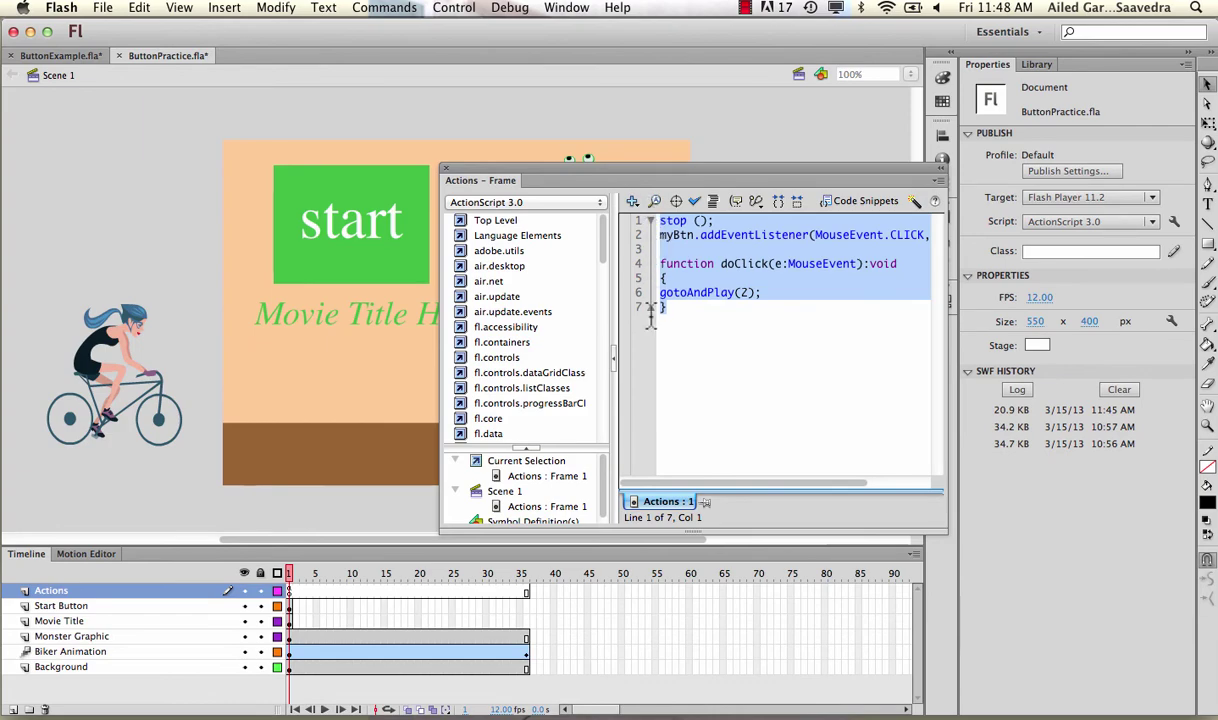
pyautogui.click(688, 365)
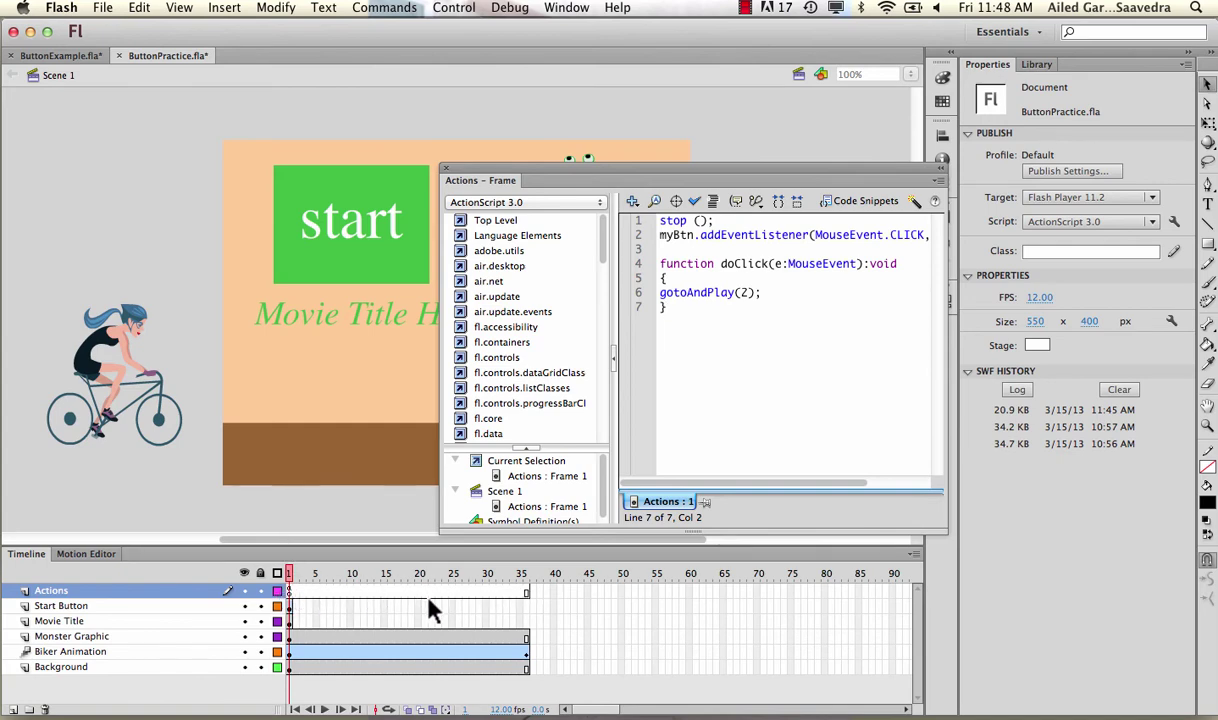
pyautogui.click(290, 592)
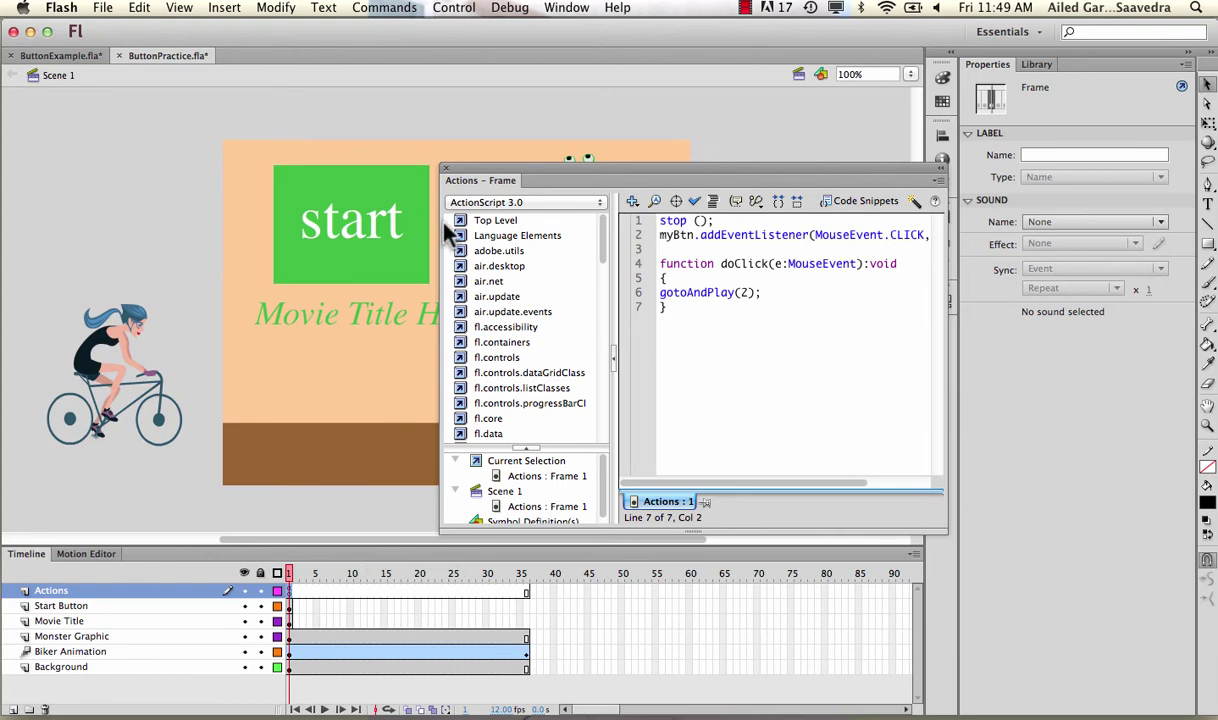
pyautogui.click(446, 168)
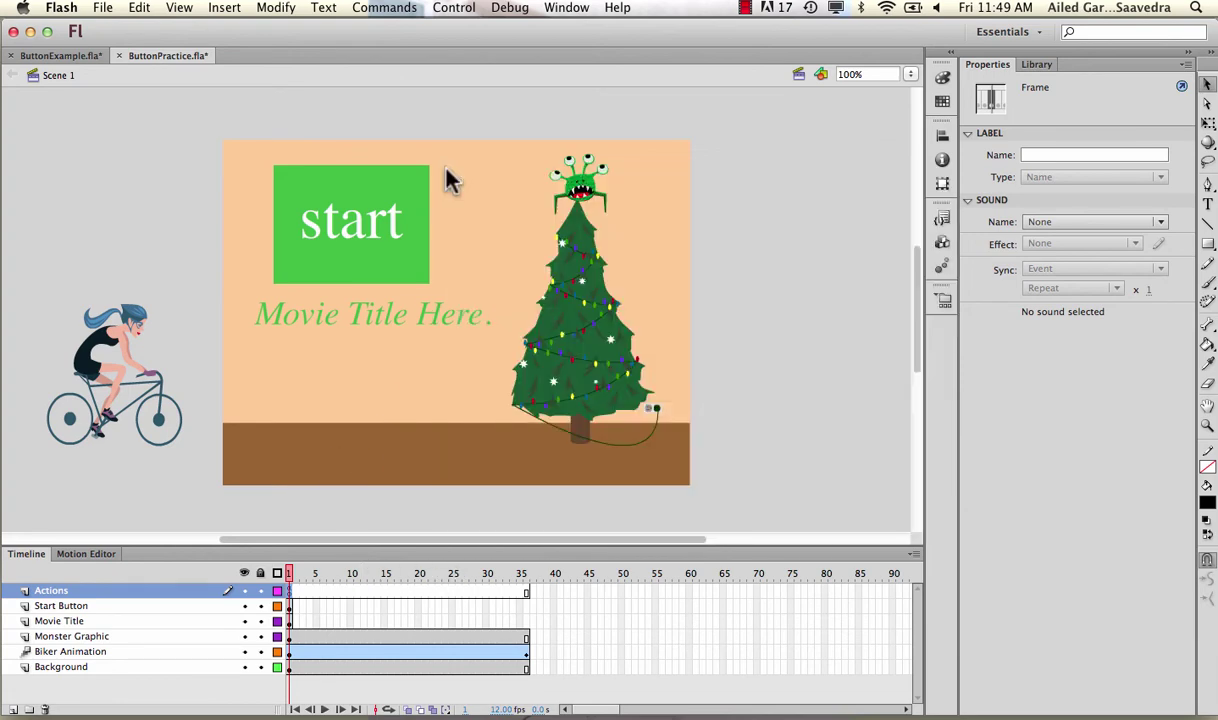
# - Publish the movie, test the start button in ButtonPractice.html in Firefox, and close the browser window
pyautogui.click(102, 8)
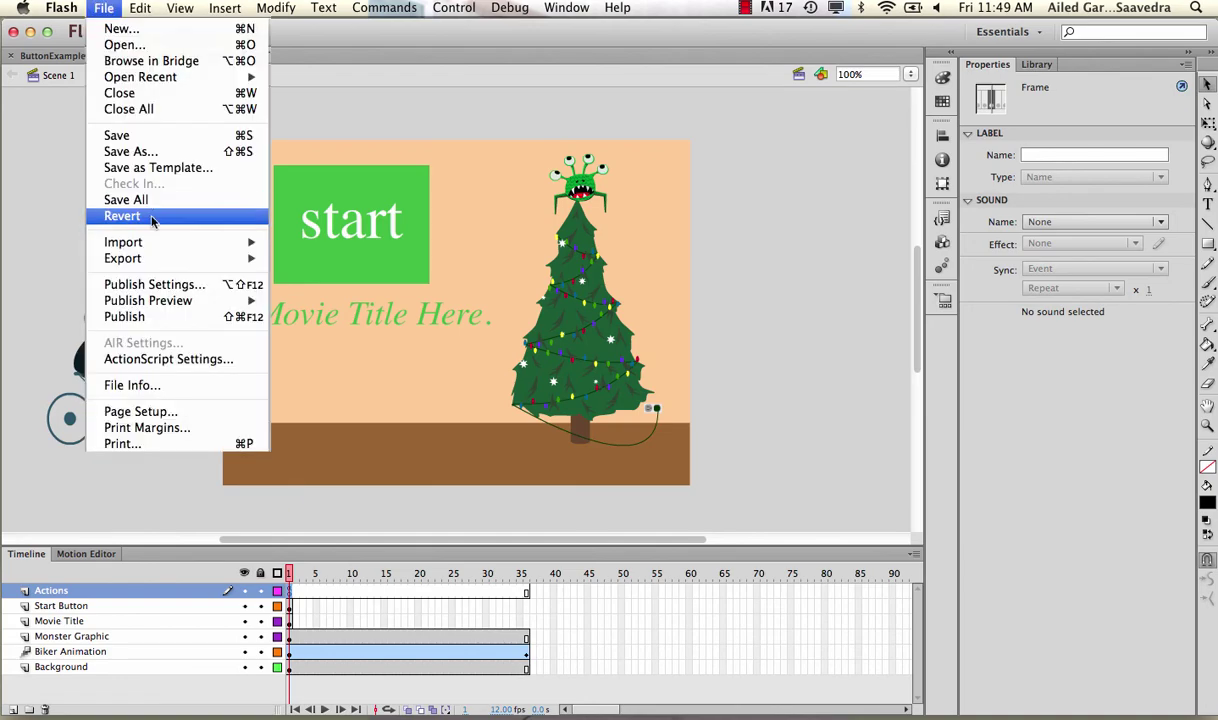
pyautogui.click(159, 316)
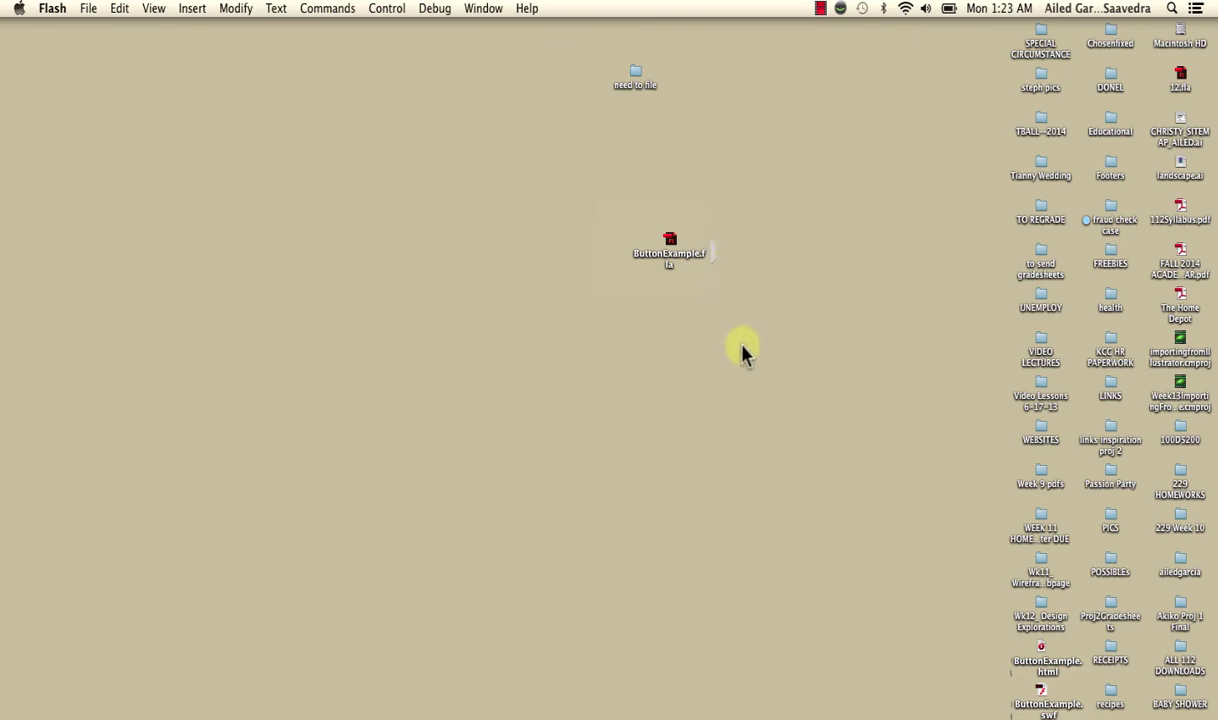
pyautogui.click(1046, 664)
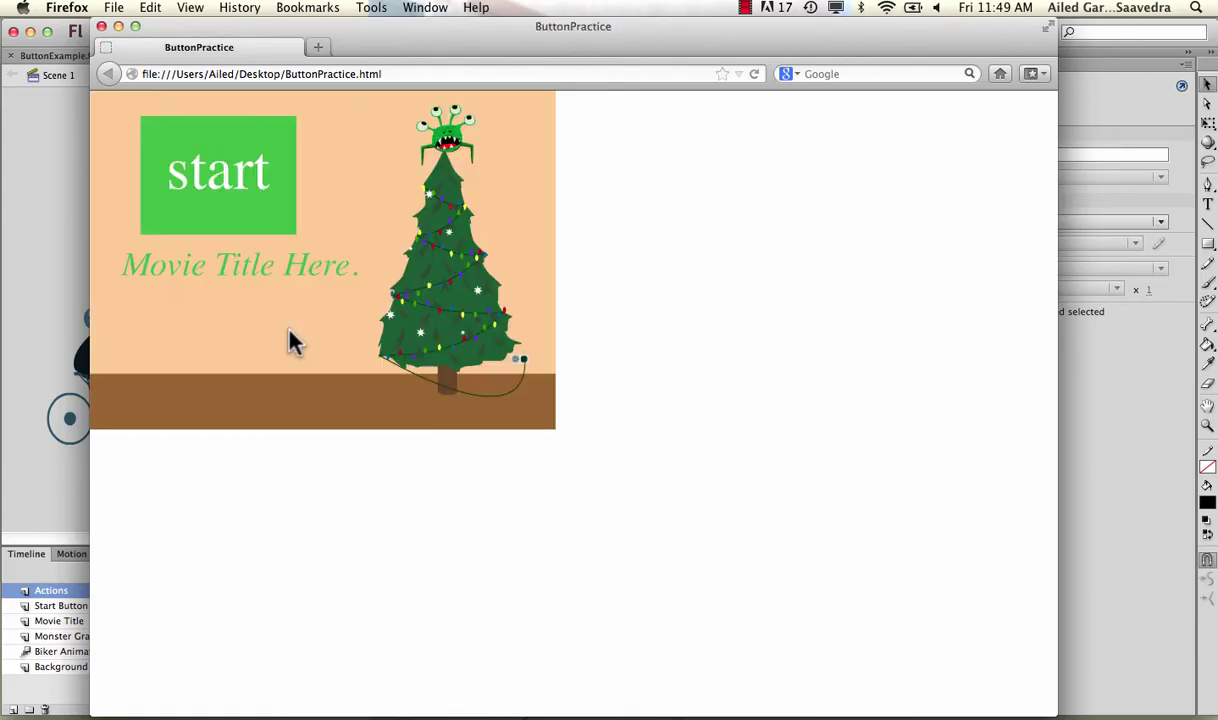
pyautogui.click(253, 190)
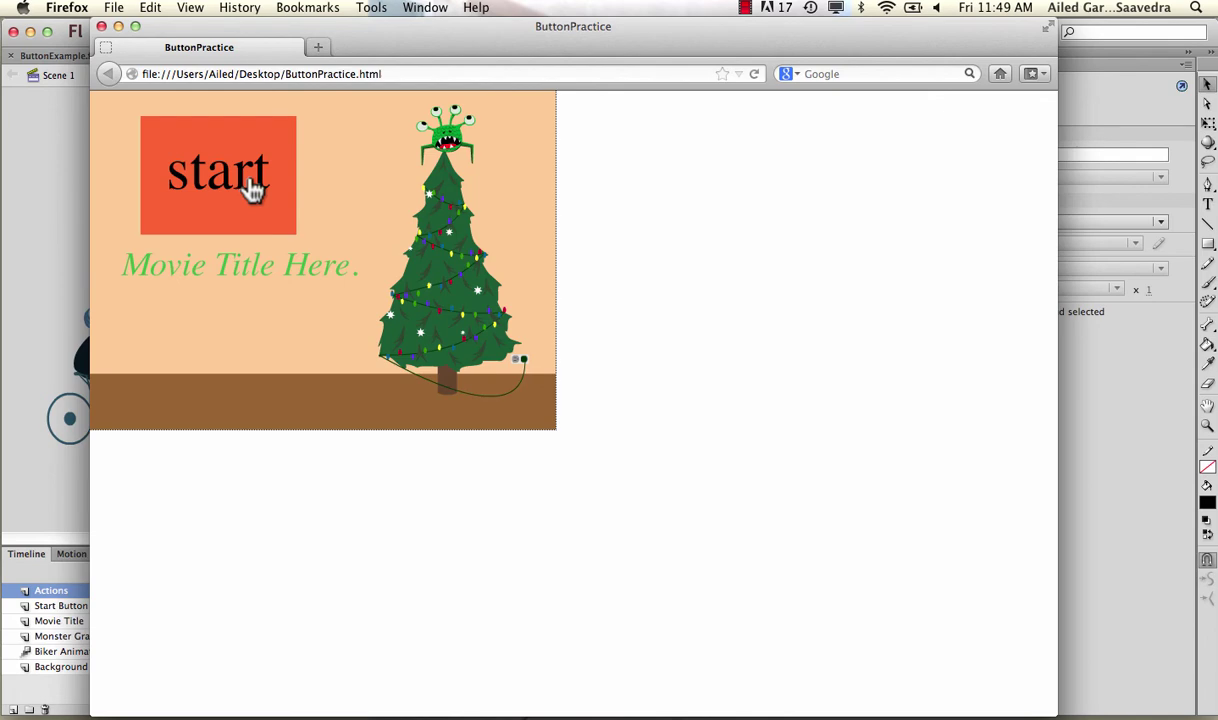
pyautogui.click(253, 190)
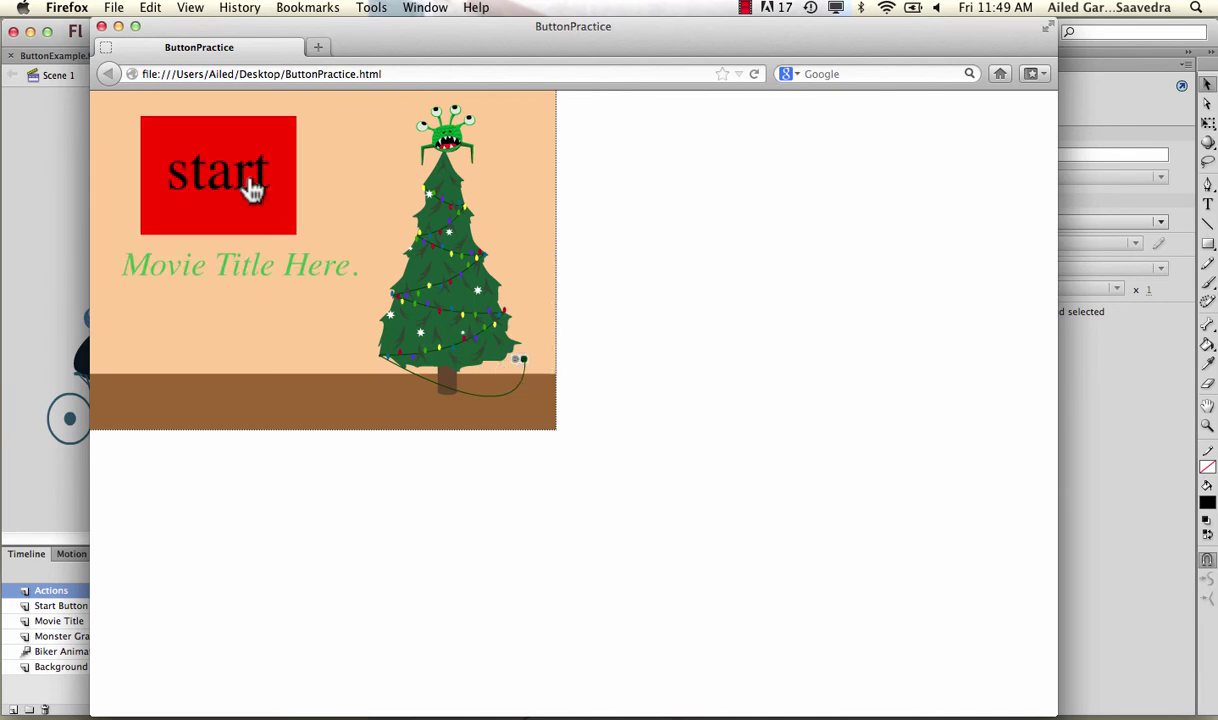
pyautogui.click(101, 26)
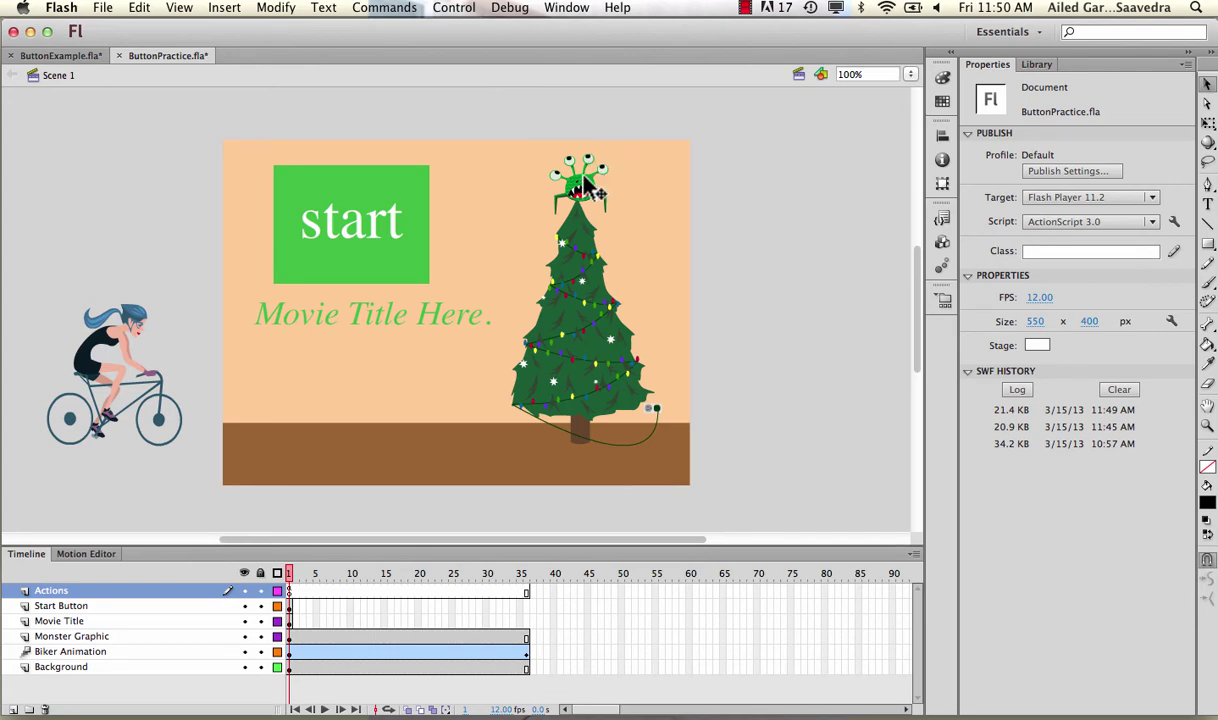
# - Close ButtonPractice.fla without saving its changes and reopen it from the recent files
pyautogui.press('super+w')
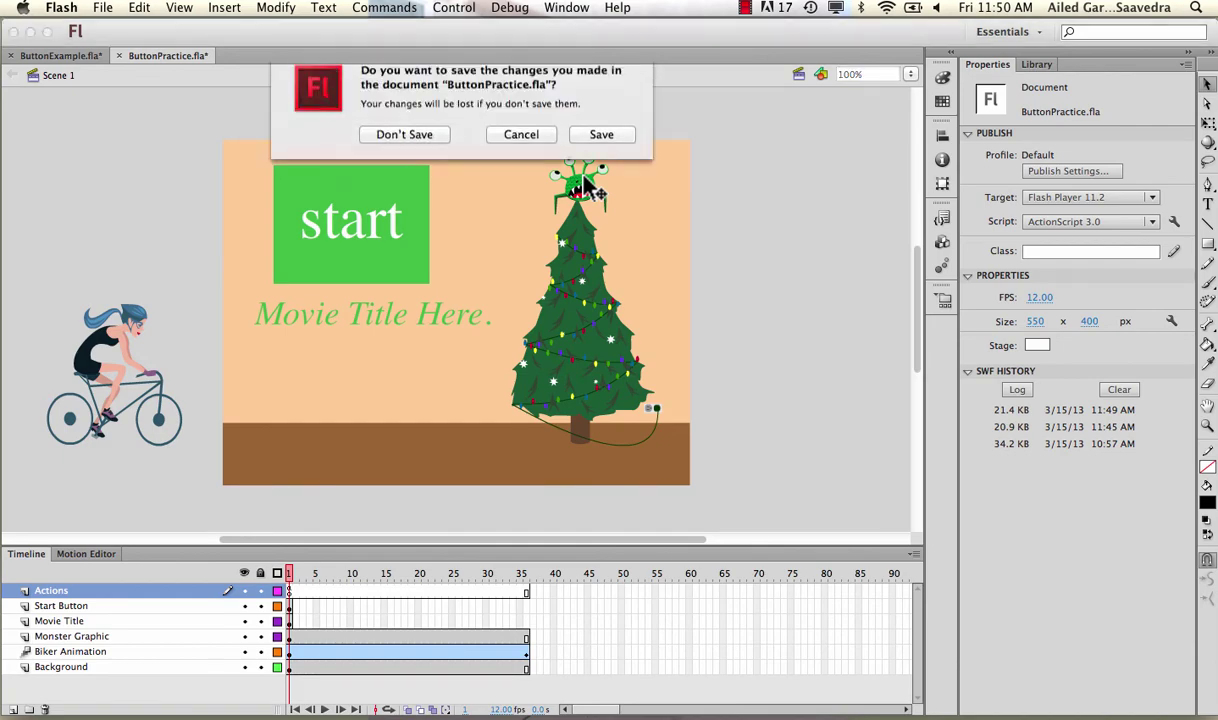
pyautogui.click(443, 150)
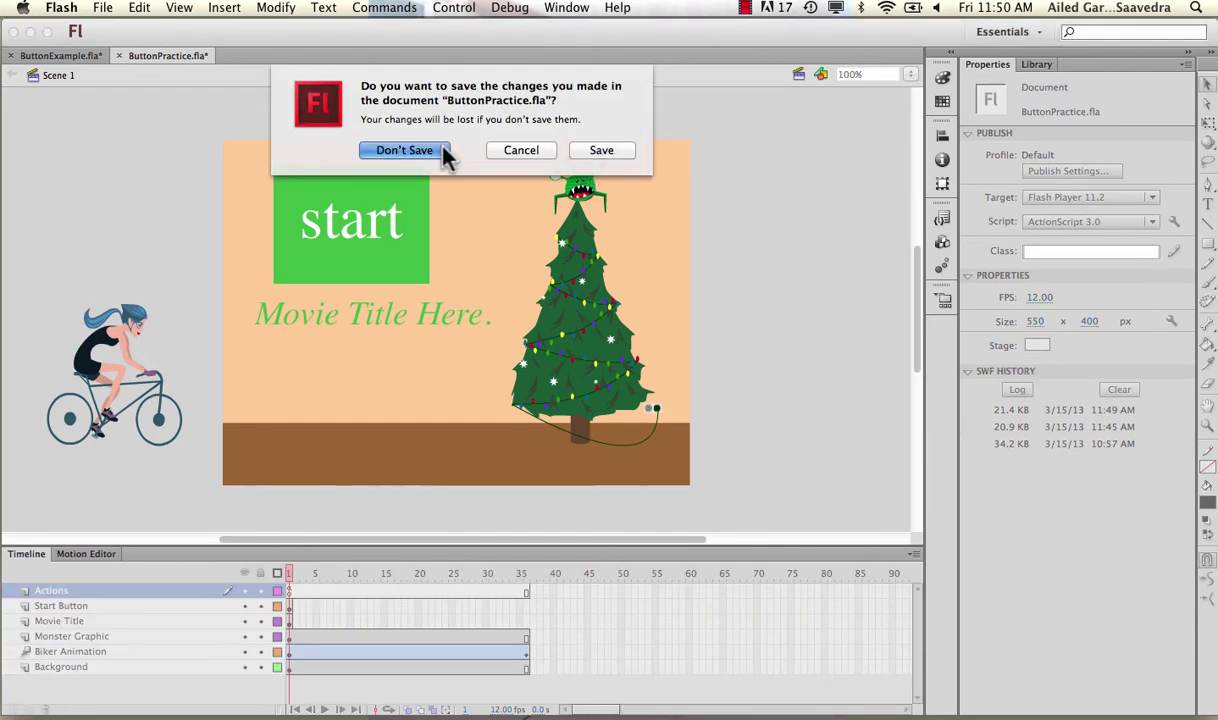
pyautogui.click(105, 7)
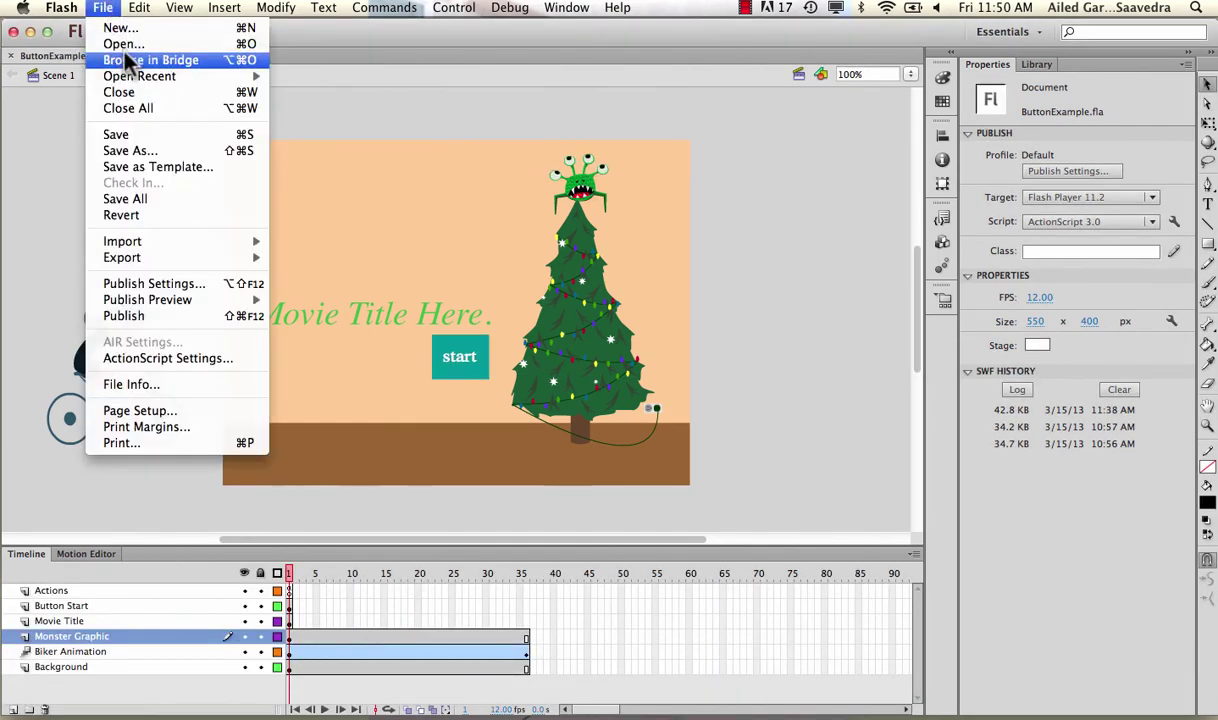
pyautogui.moveTo(136, 76)
pyautogui.click(323, 76)
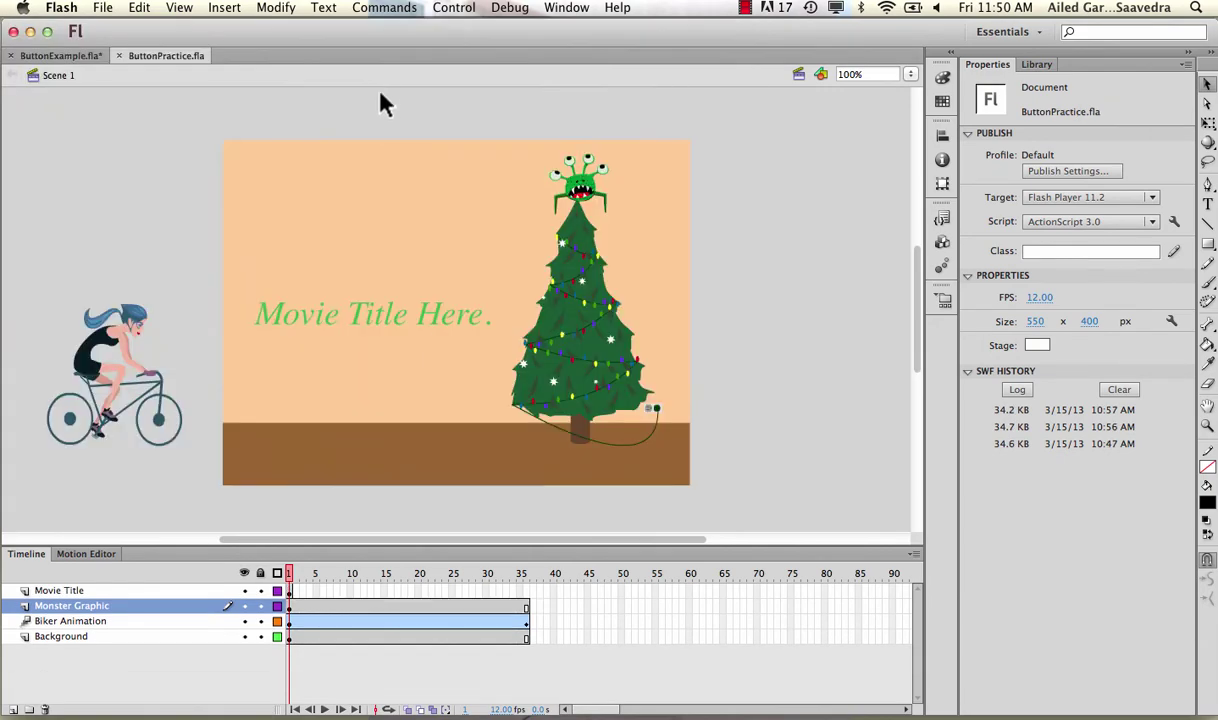
# - Duplicate the Monster symbol in the library as a Button-type symbol named Monster Button
pyautogui.click(580, 188)
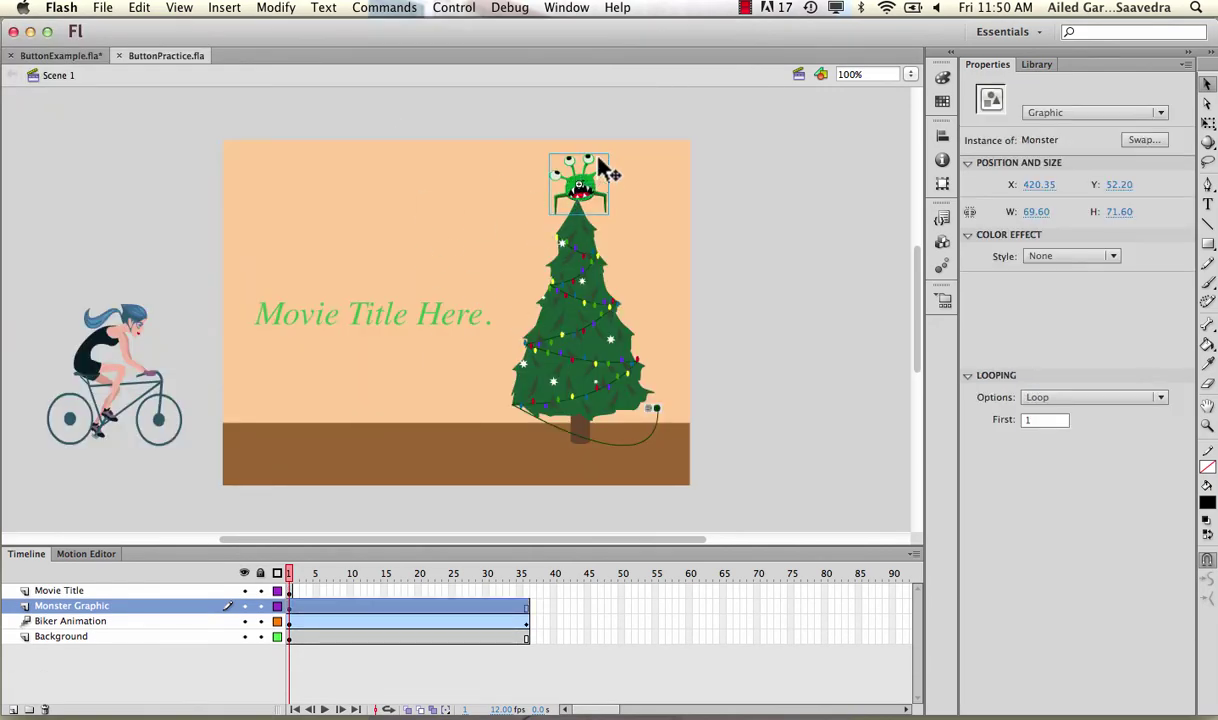
pyautogui.click(686, 163)
pyautogui.click(1034, 63)
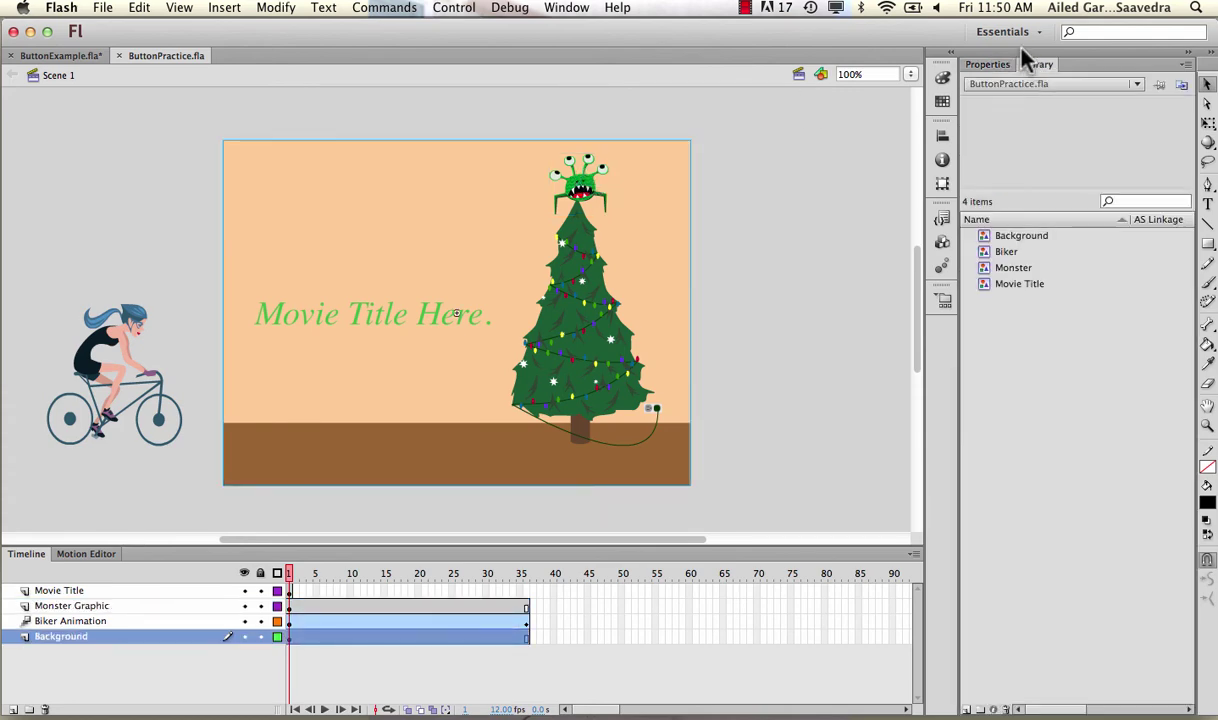
pyautogui.click(582, 178)
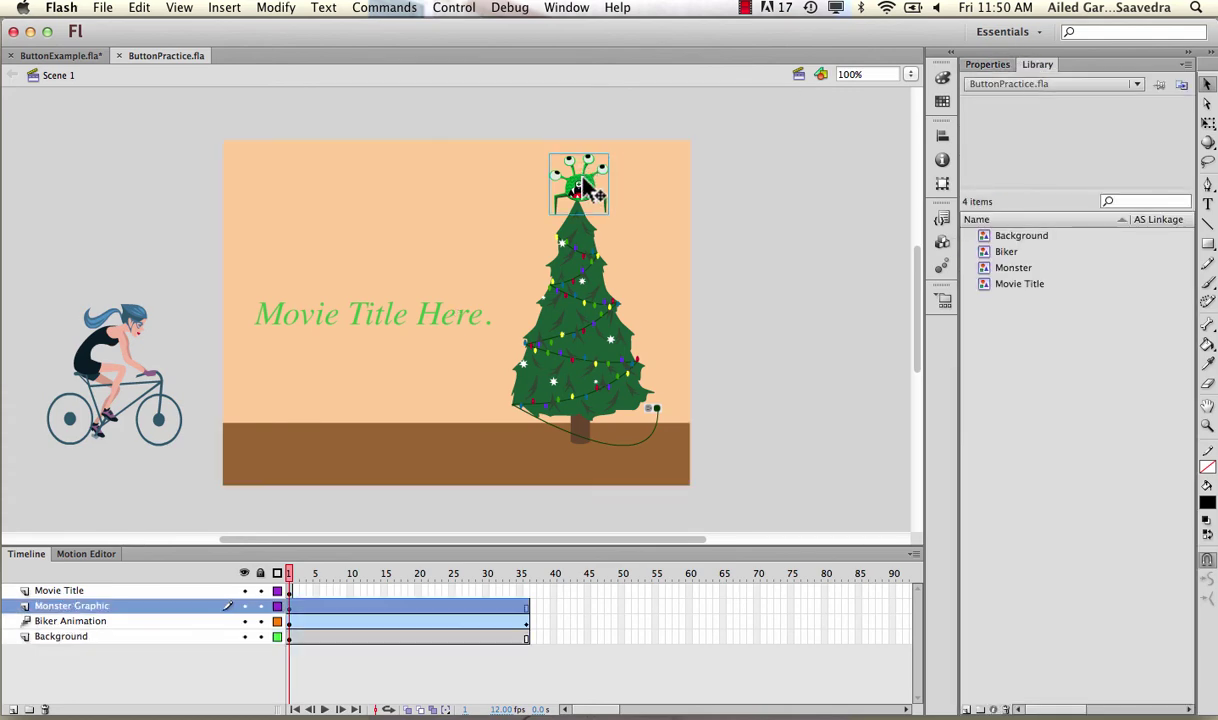
pyautogui.click(1013, 270)
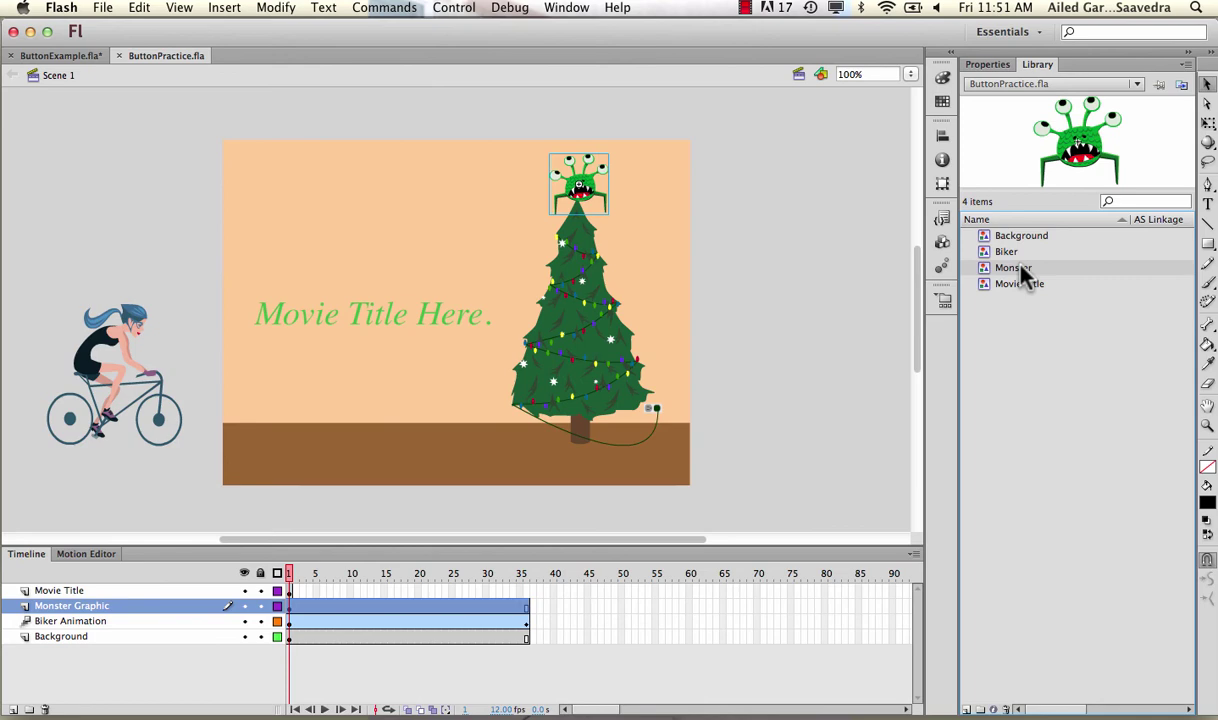
pyautogui.rightClick(1021, 269)
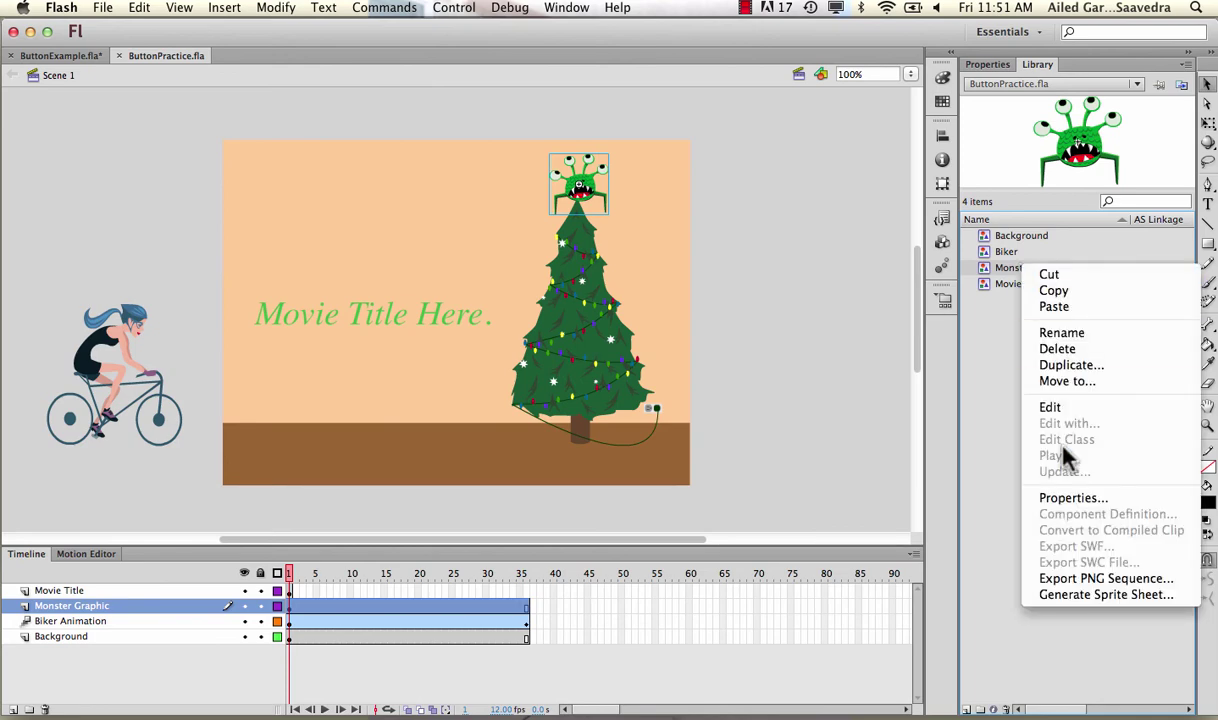
pyautogui.click(1072, 366)
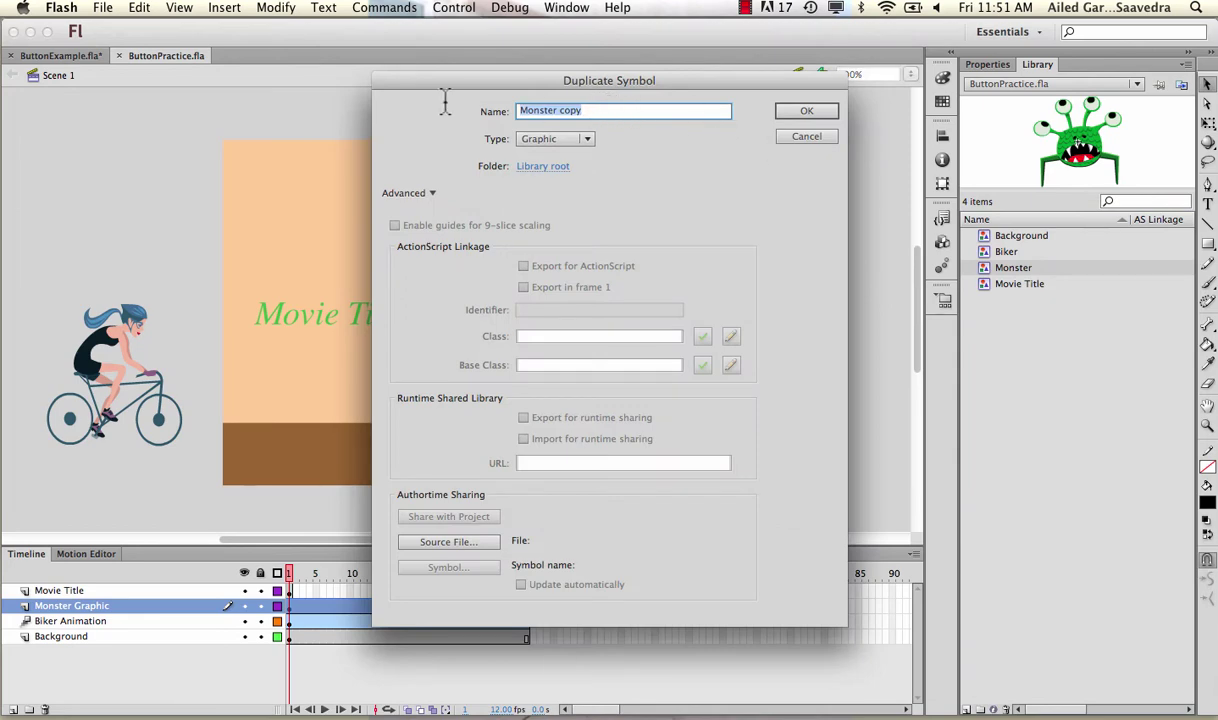
pyautogui.doubleClick(560, 111)
pyautogui.press('BackSpace')
pyautogui.click(580, 139)
pyautogui.click(557, 173)
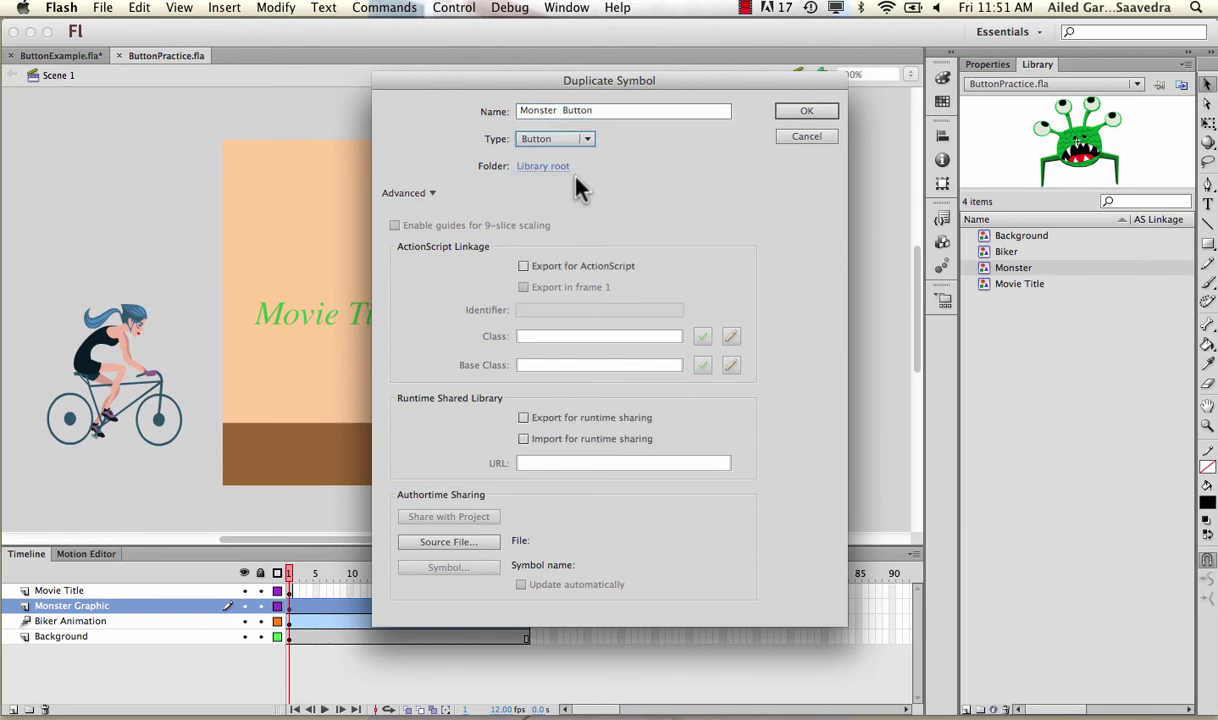
pyautogui.click(782, 112)
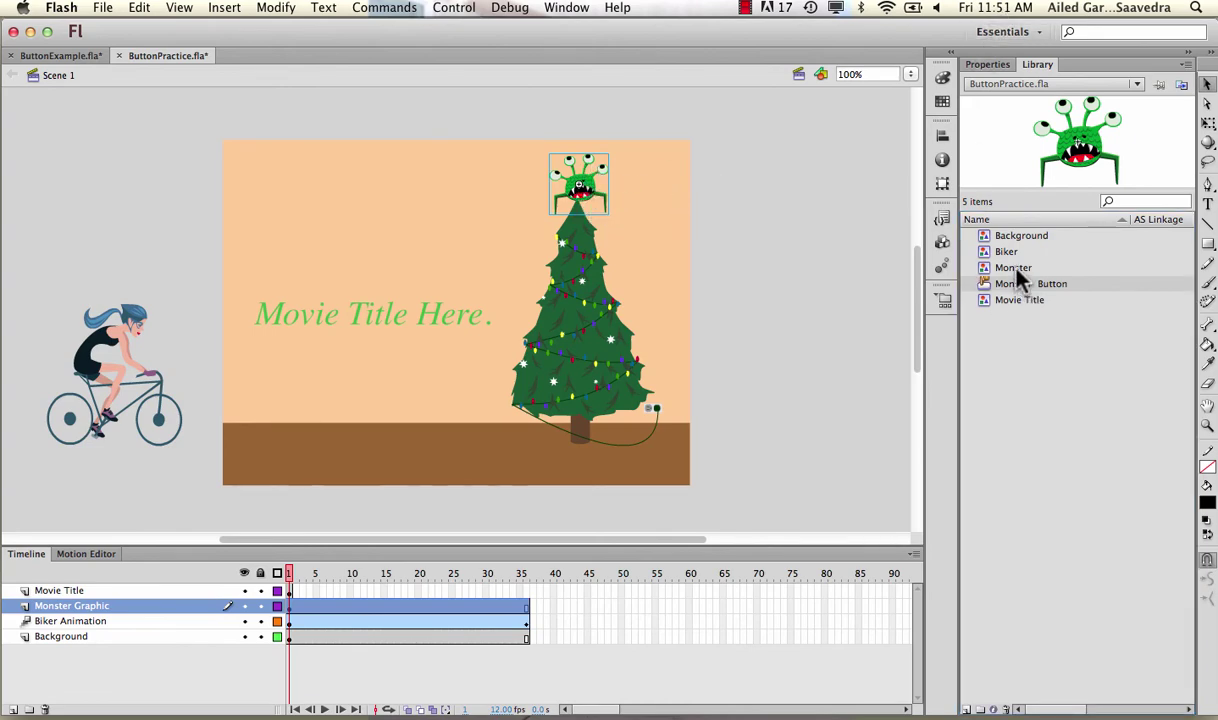
# - Swap the monster instance on top of the tree for the Monster Button symbol
pyautogui.click(994, 72)
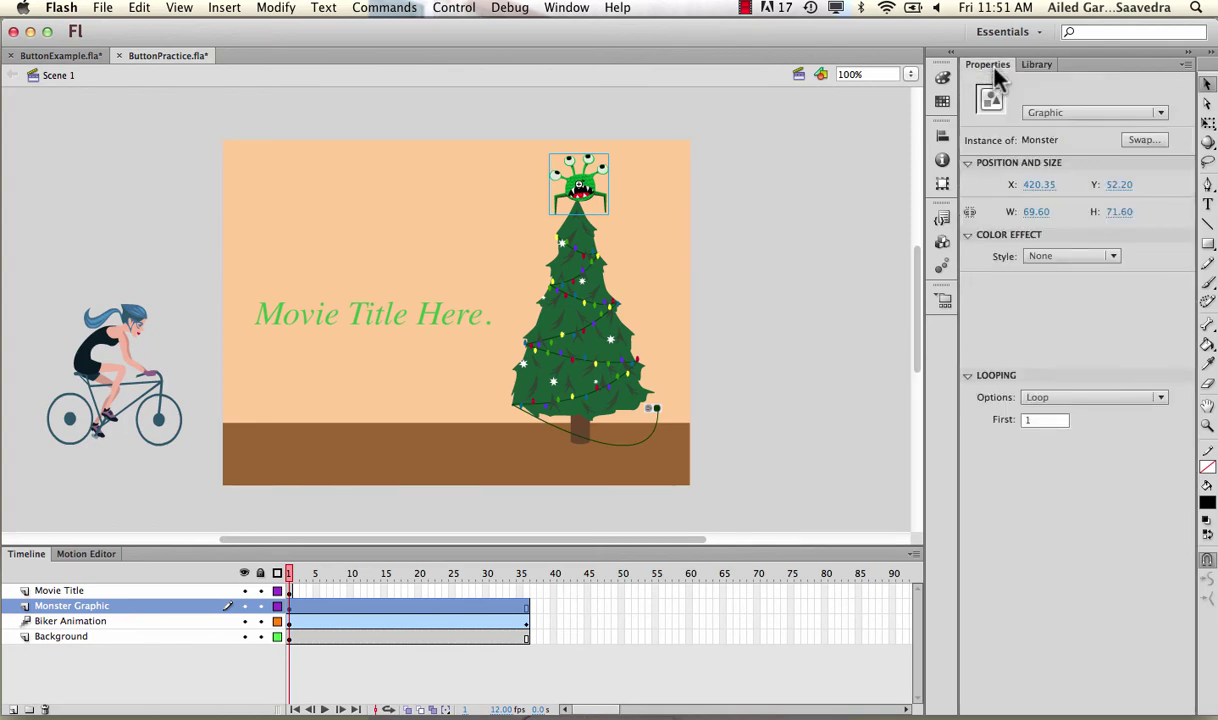
pyautogui.click(1140, 141)
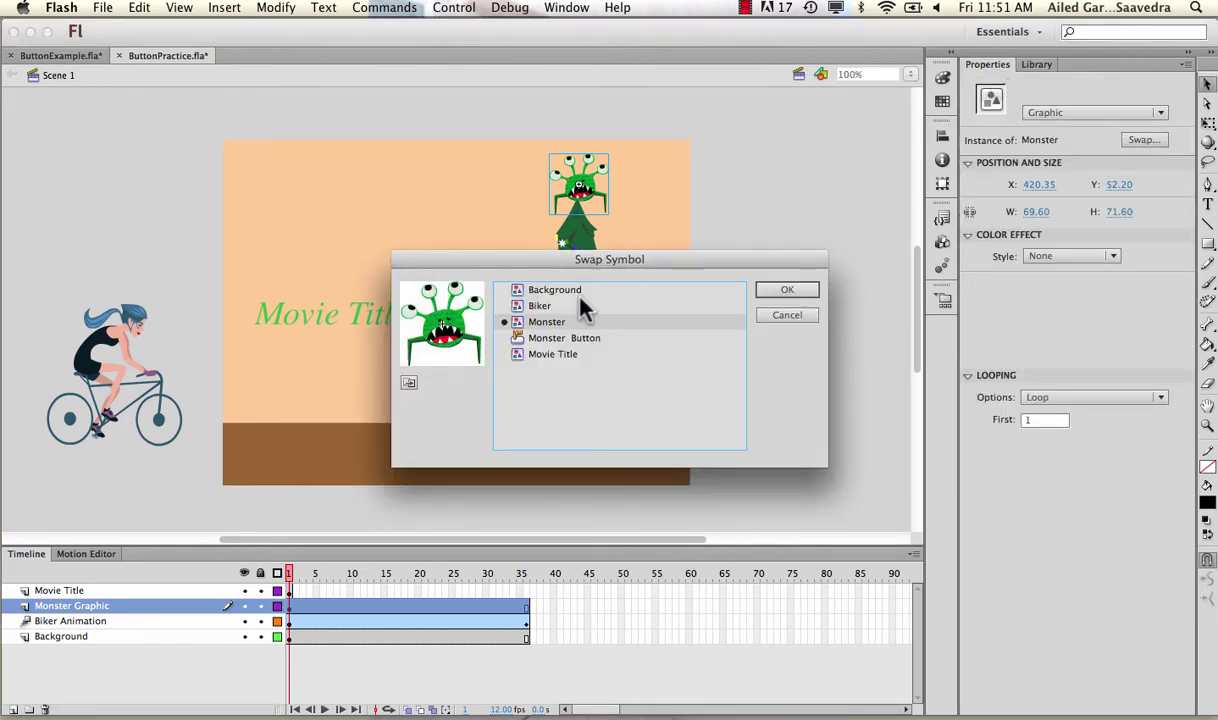
pyautogui.click(564, 338)
pyautogui.click(783, 292)
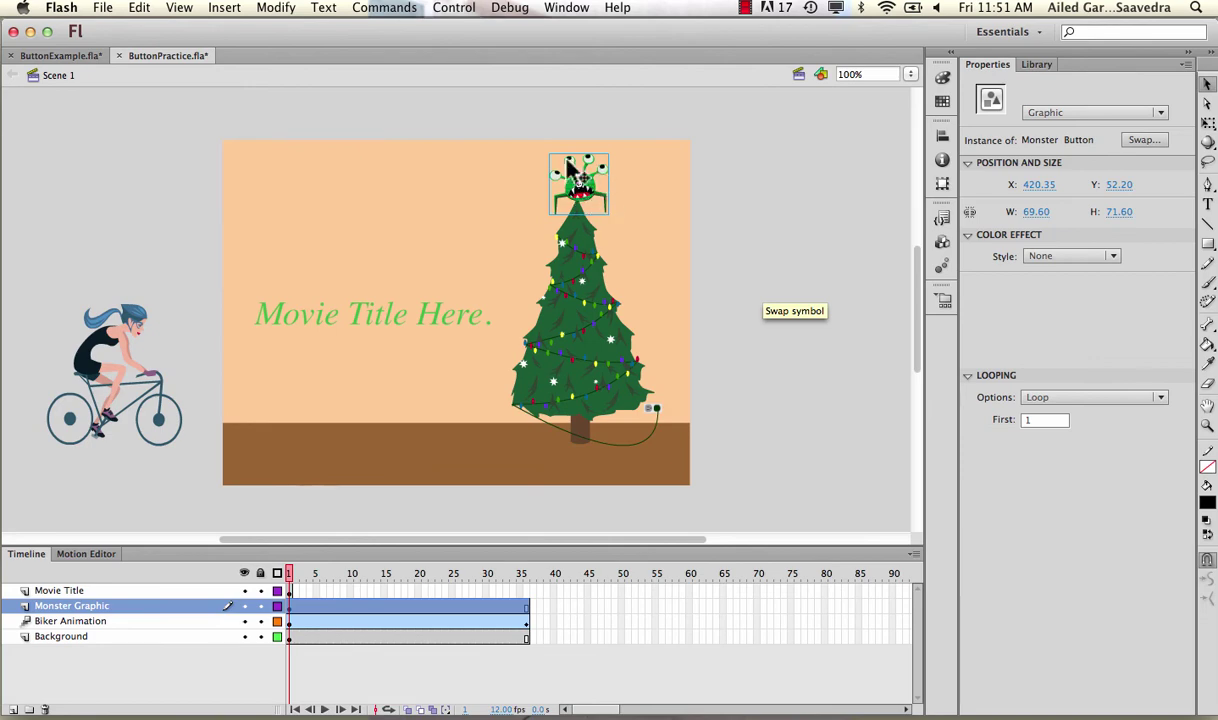
# - Open the Monster Button symbol for editing and add the text "Play" beside the monster in its Up frame
pyautogui.click(1037, 64)
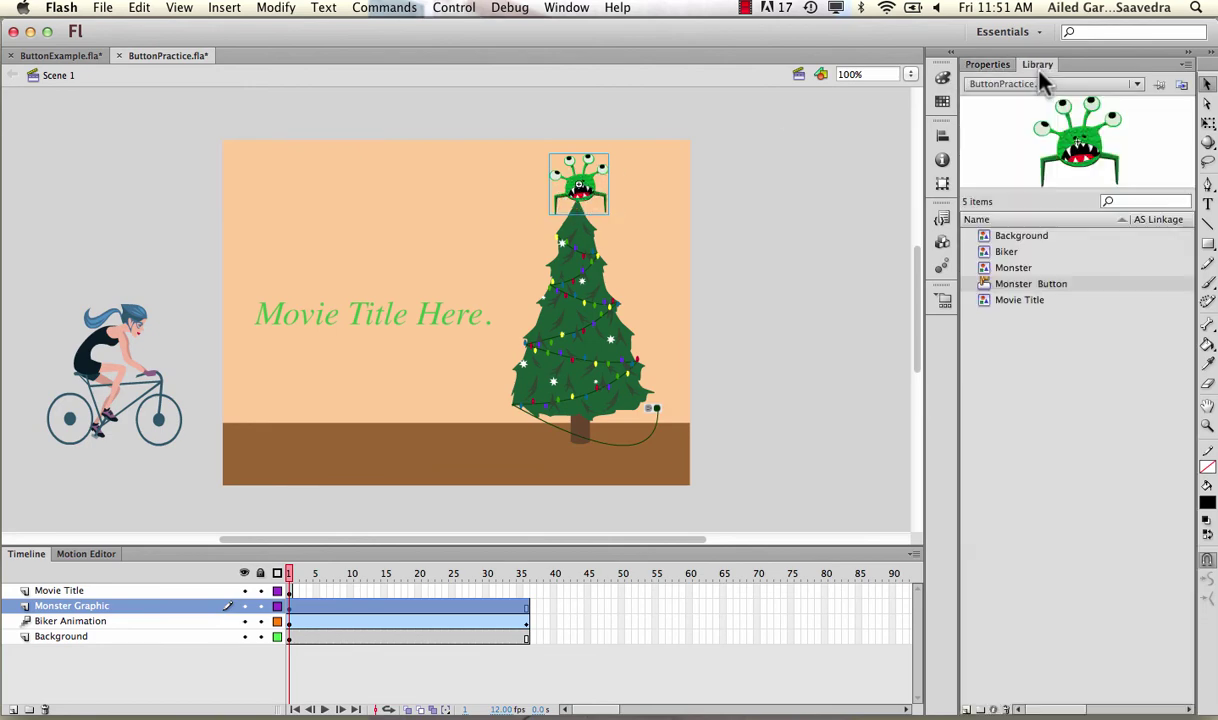
pyautogui.doubleClick(1009, 283)
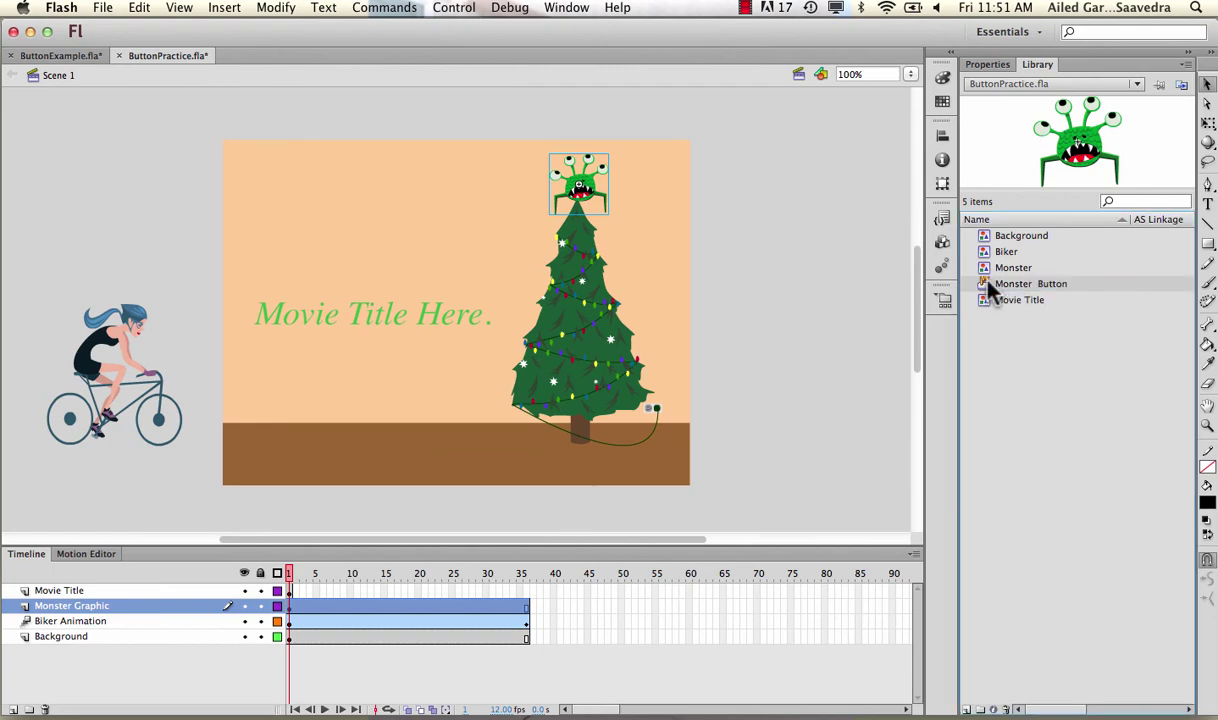
pyautogui.doubleClick(988, 287)
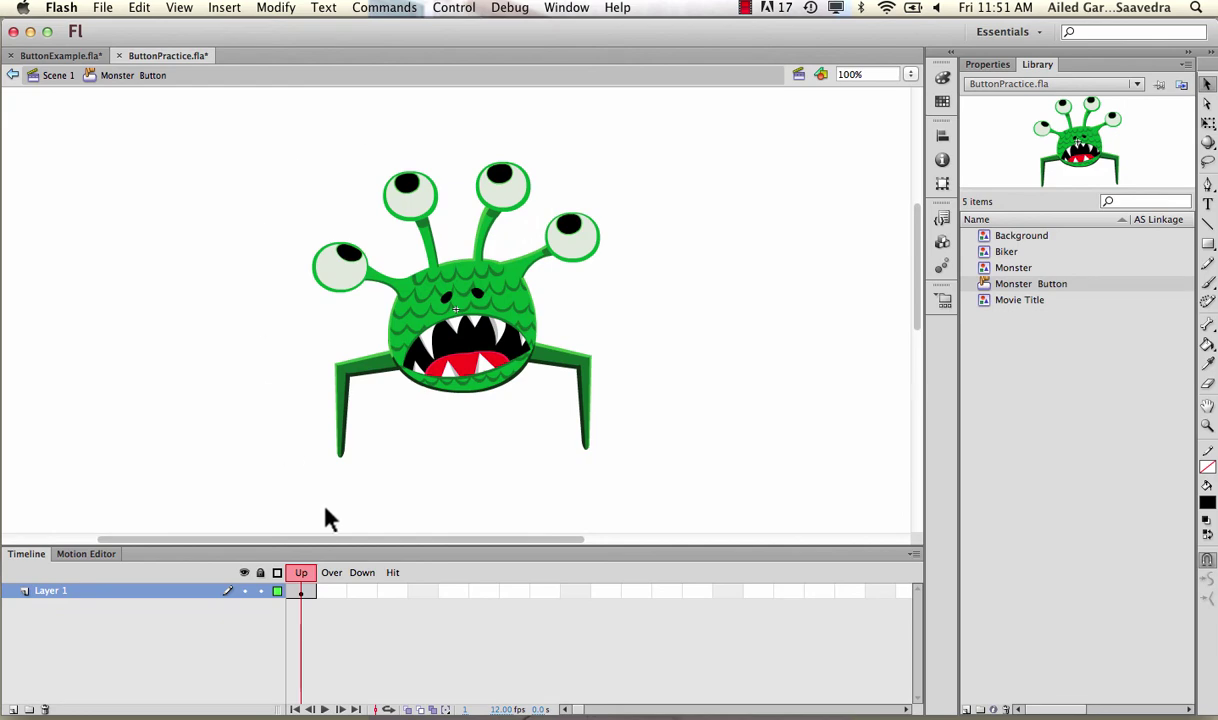
pyautogui.click(307, 590)
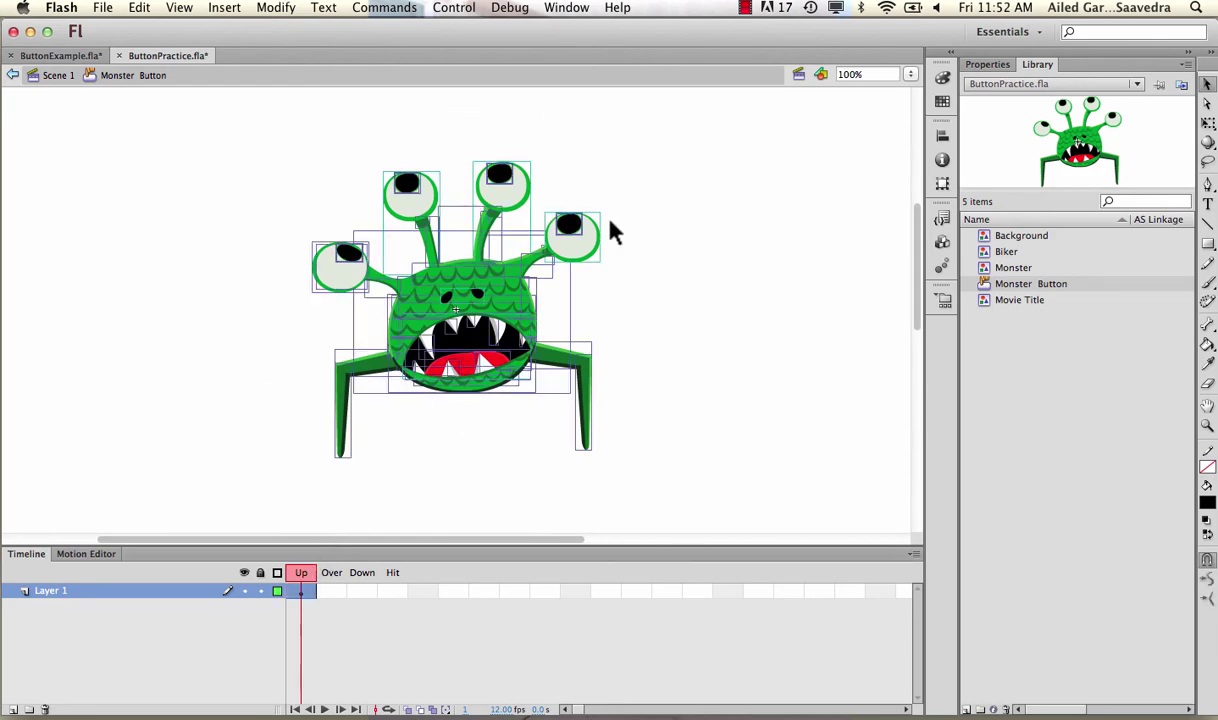
pyautogui.click(594, 287)
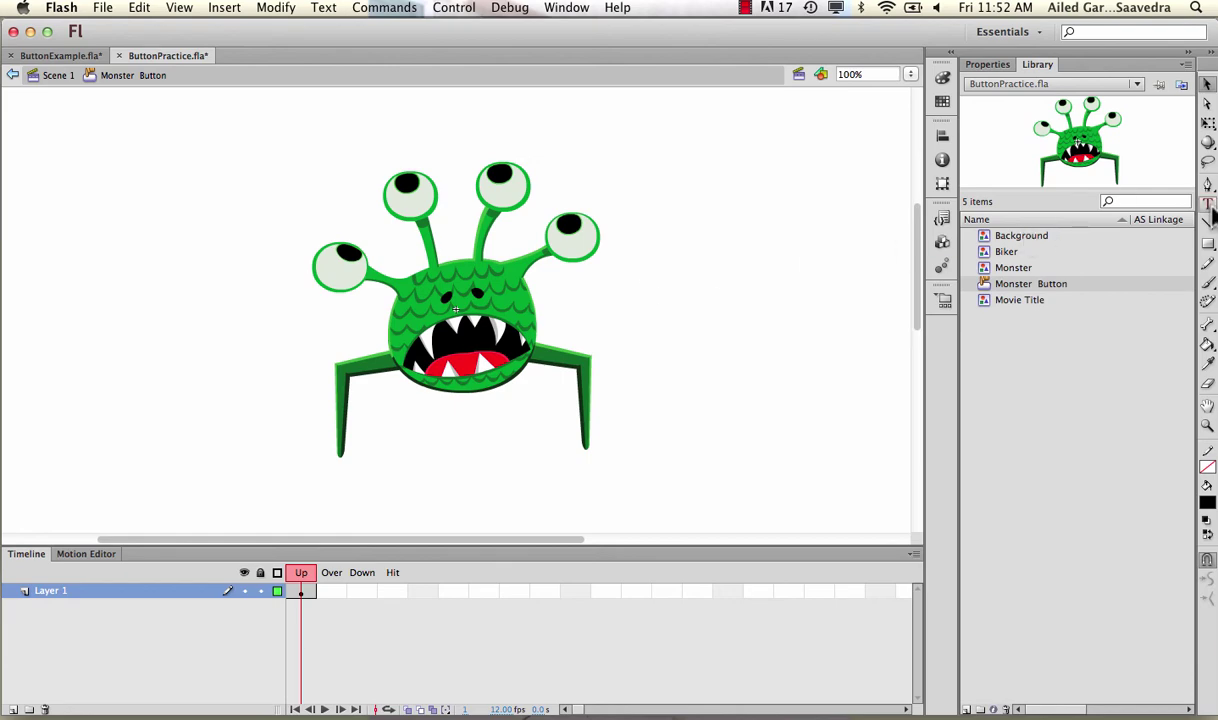
pyautogui.click(603, 242)
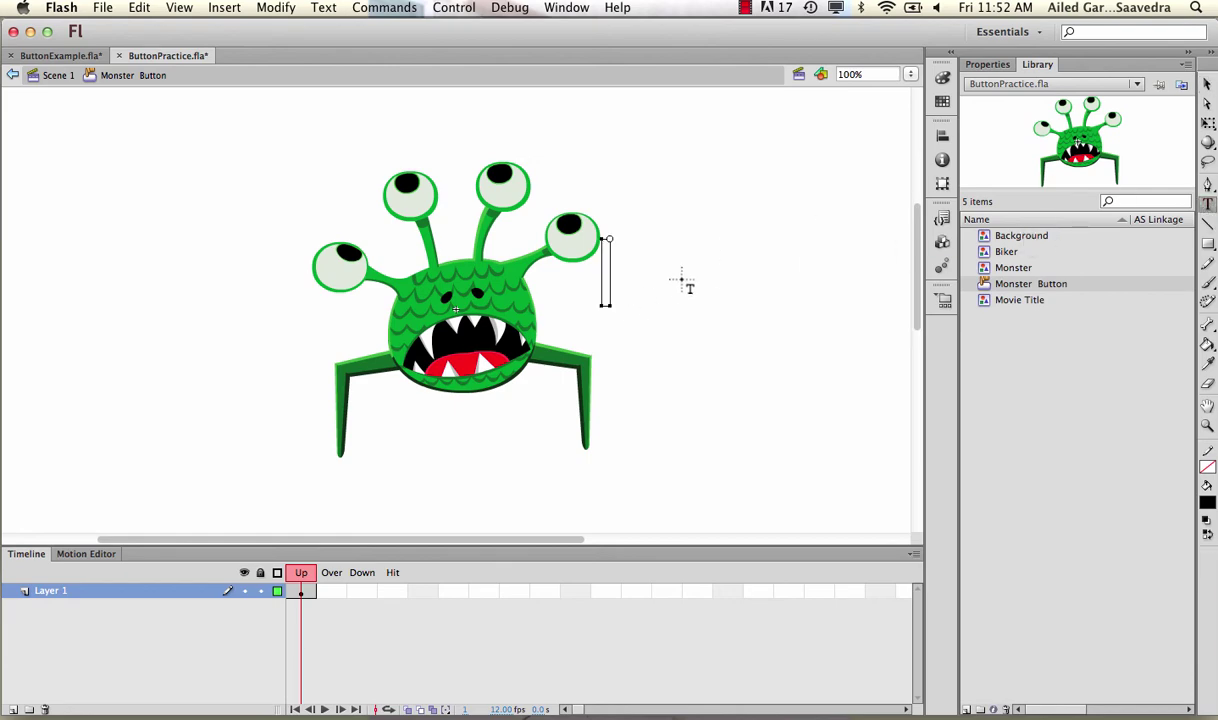
pyautogui.write('Play')
pyautogui.click(1207, 84)
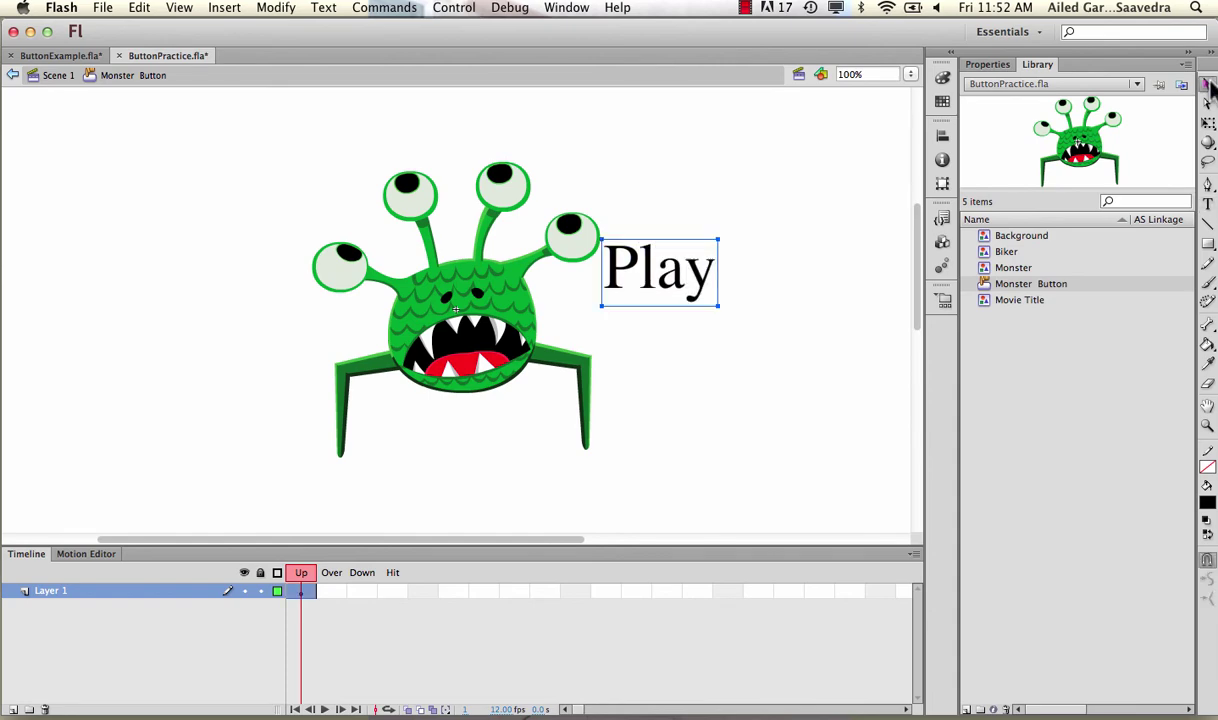
pyautogui.moveTo(637, 263); pyautogui.dragTo(615, 299)
# - Insert a keyframe in the button's Over frame and recolor the Play text there to dark red
pyautogui.rightClick(329, 590)
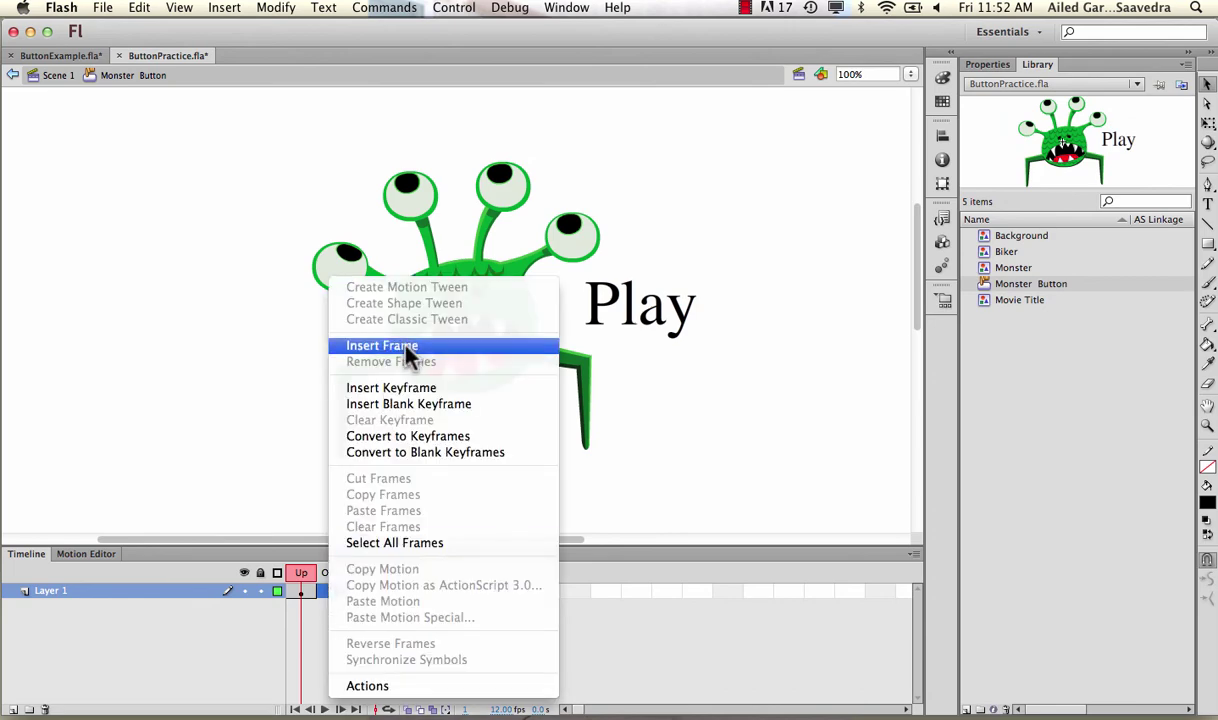
pyautogui.click(406, 389)
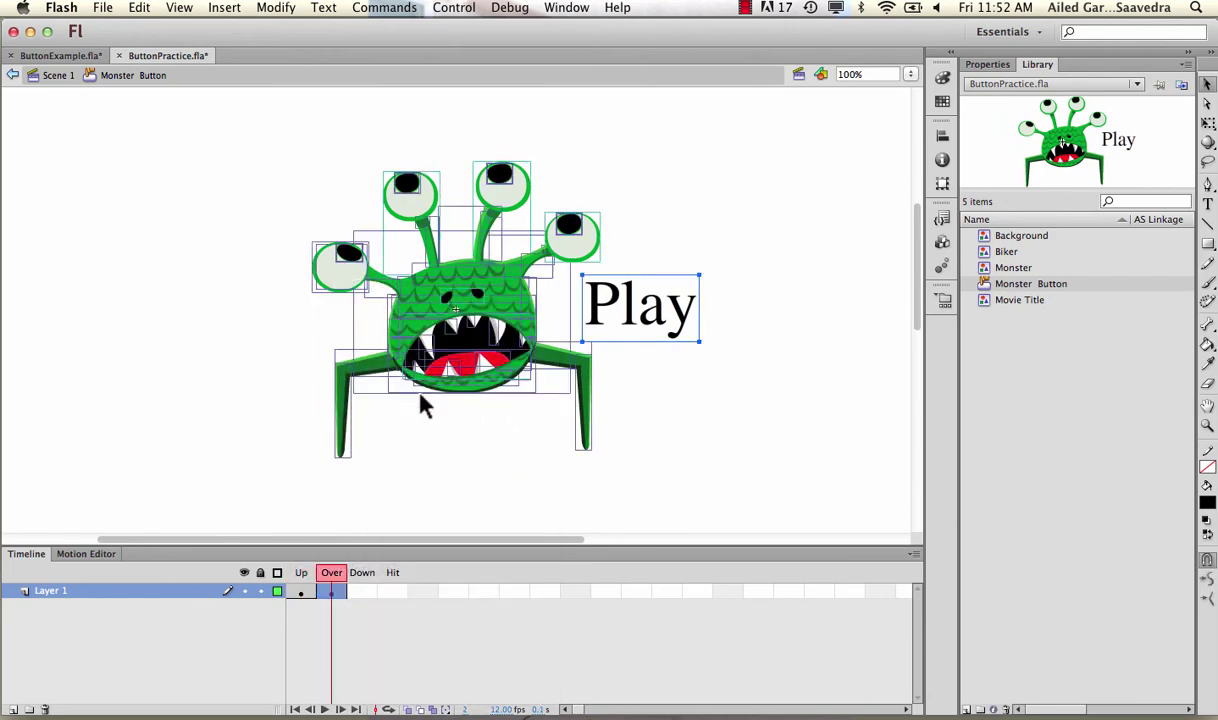
pyautogui.click(668, 388)
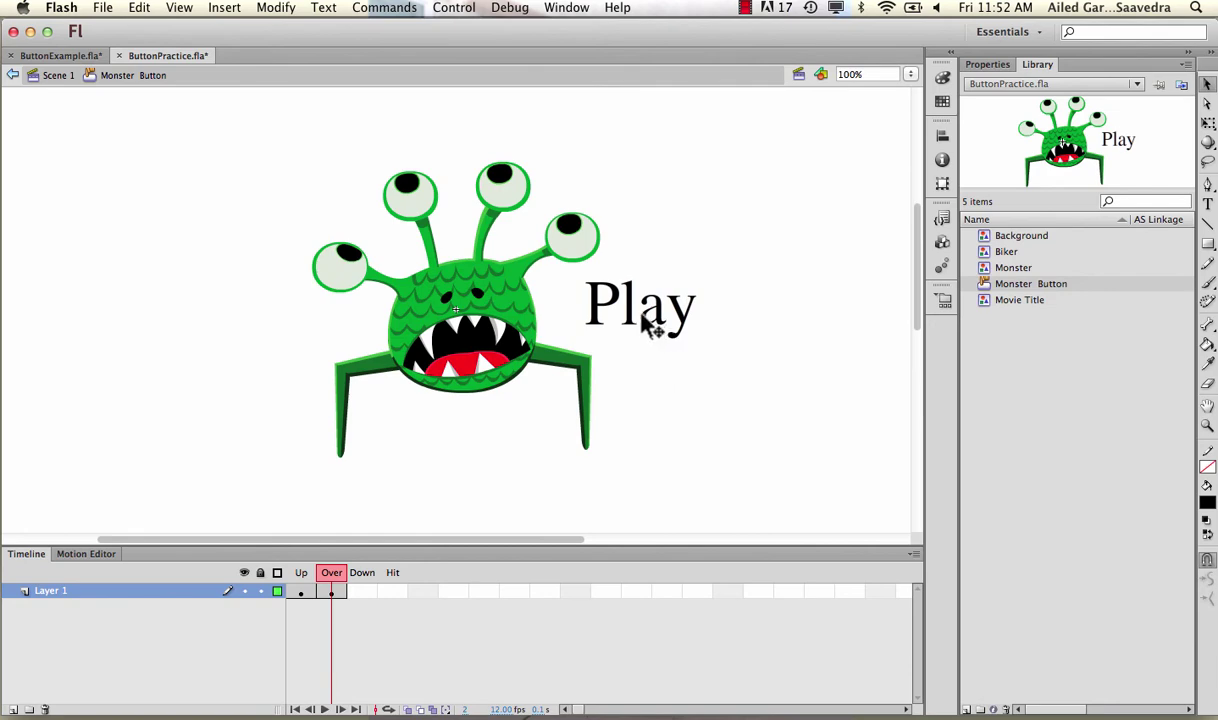
pyautogui.click(632, 317)
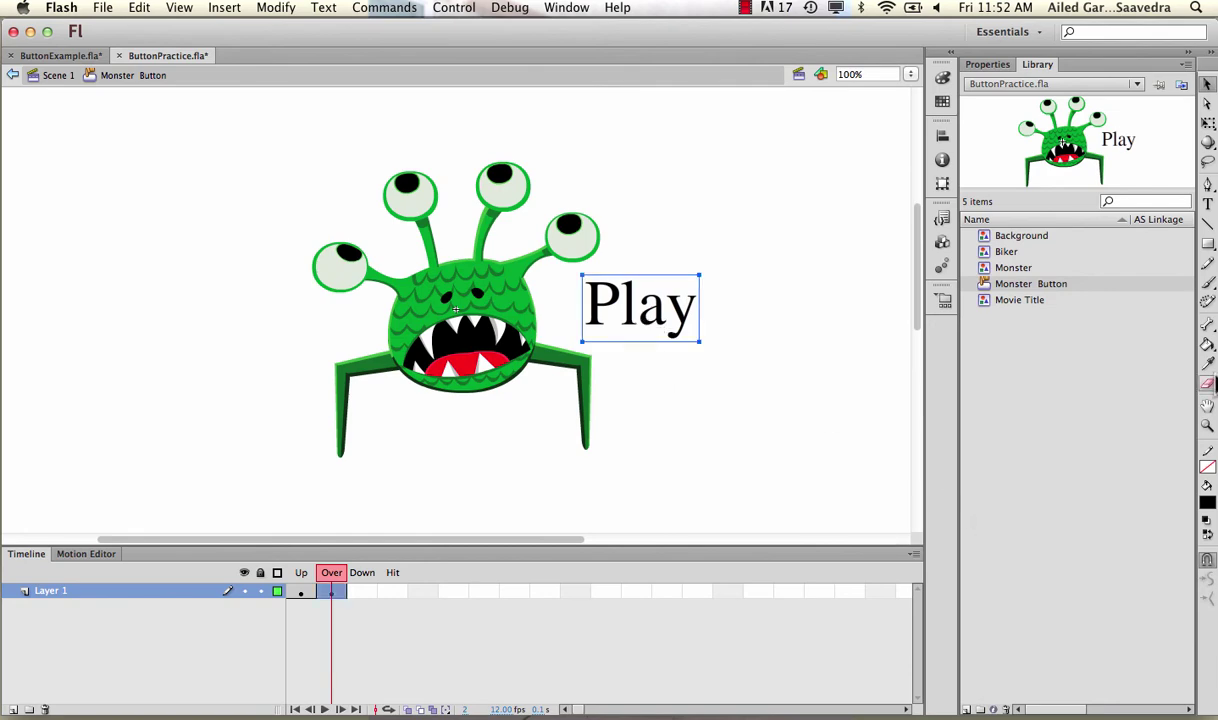
pyautogui.click(1207, 503)
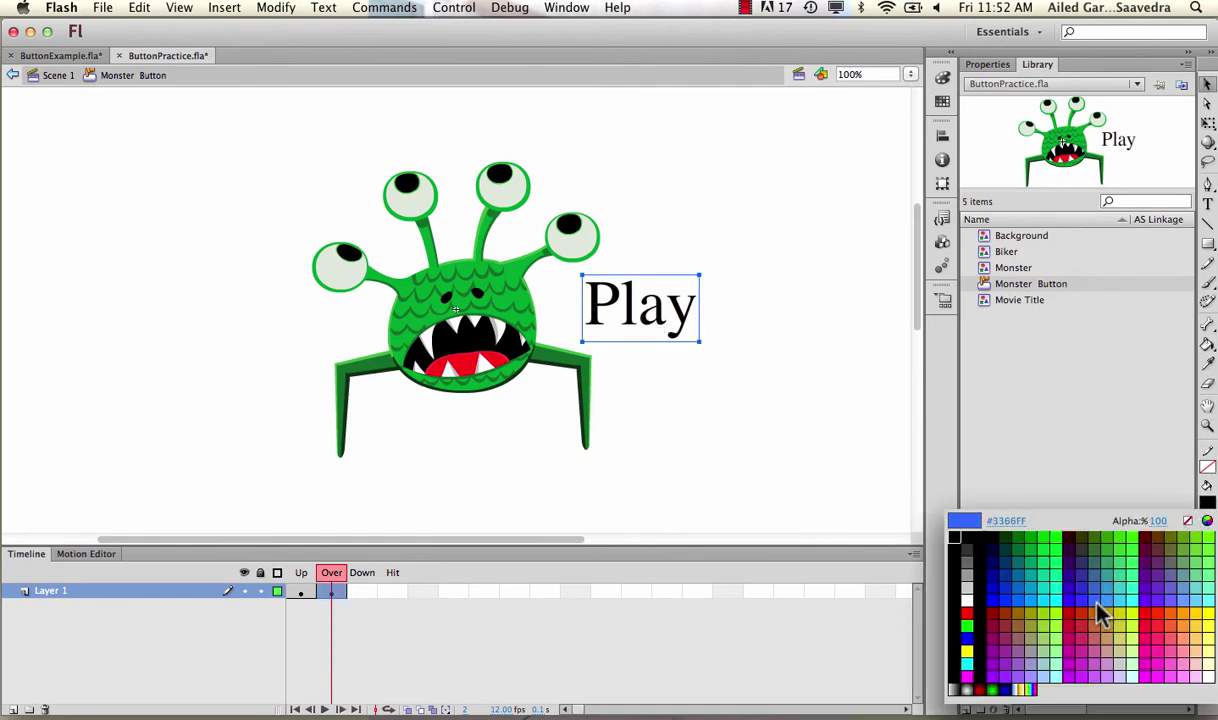
pyautogui.click(1074, 618)
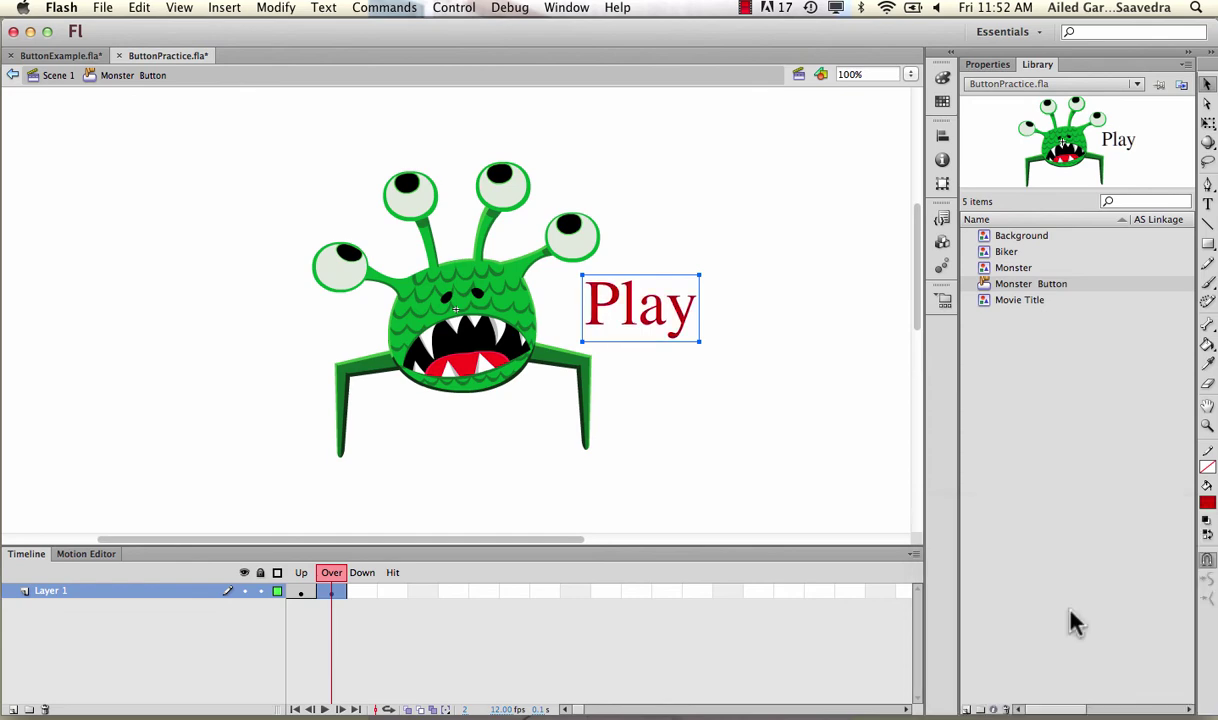
pyautogui.click(778, 421)
# - Scale the monster artwork down in the Over frame, recenter it beside the Play text, and compare it with the Up frame
pyautogui.moveTo(267, 145); pyautogui.dragTo(618, 476)
pyautogui.keyDown('shift'); pyautogui.click(650, 327); pyautogui.keyUp('shift')
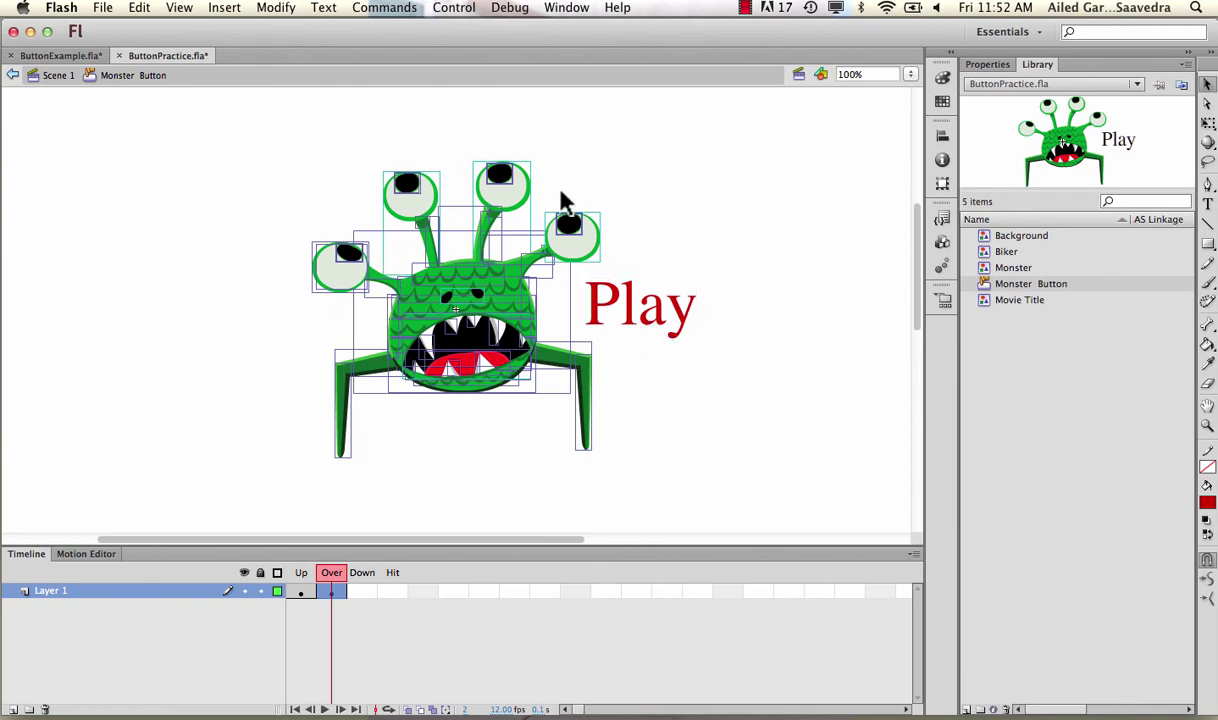
pyautogui.click(1208, 121)
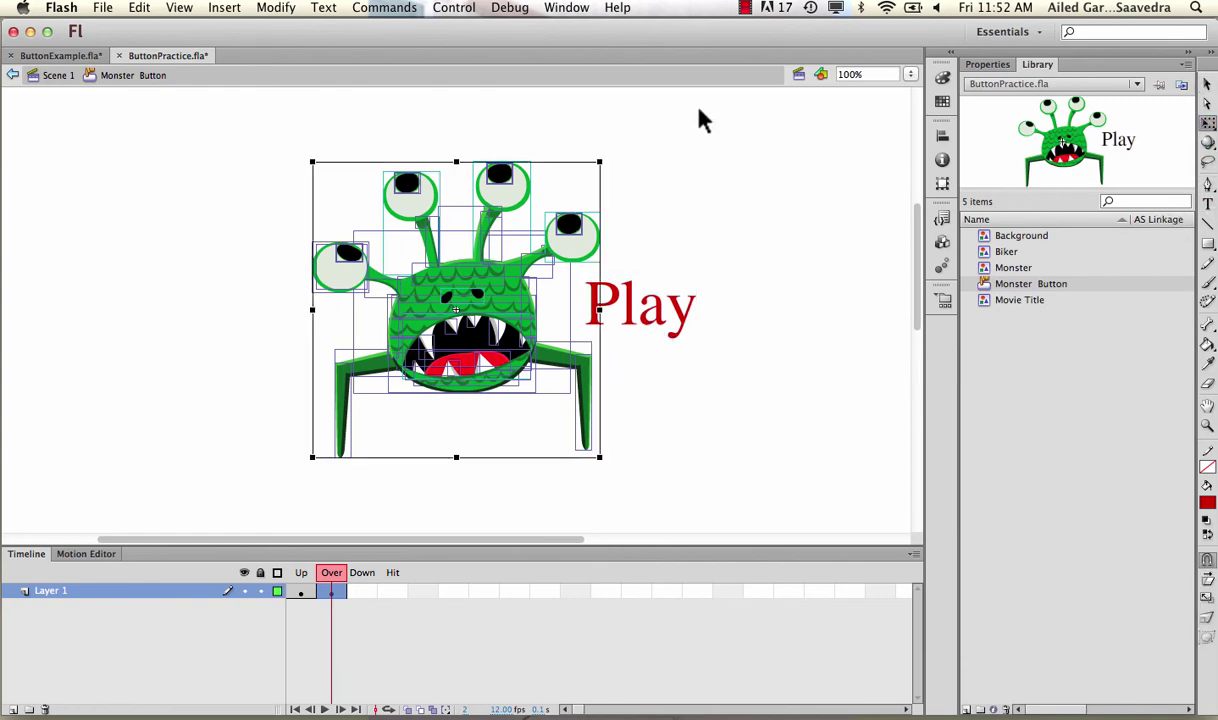
pyautogui.moveTo(601, 161); pyautogui.dragTo(541, 226)
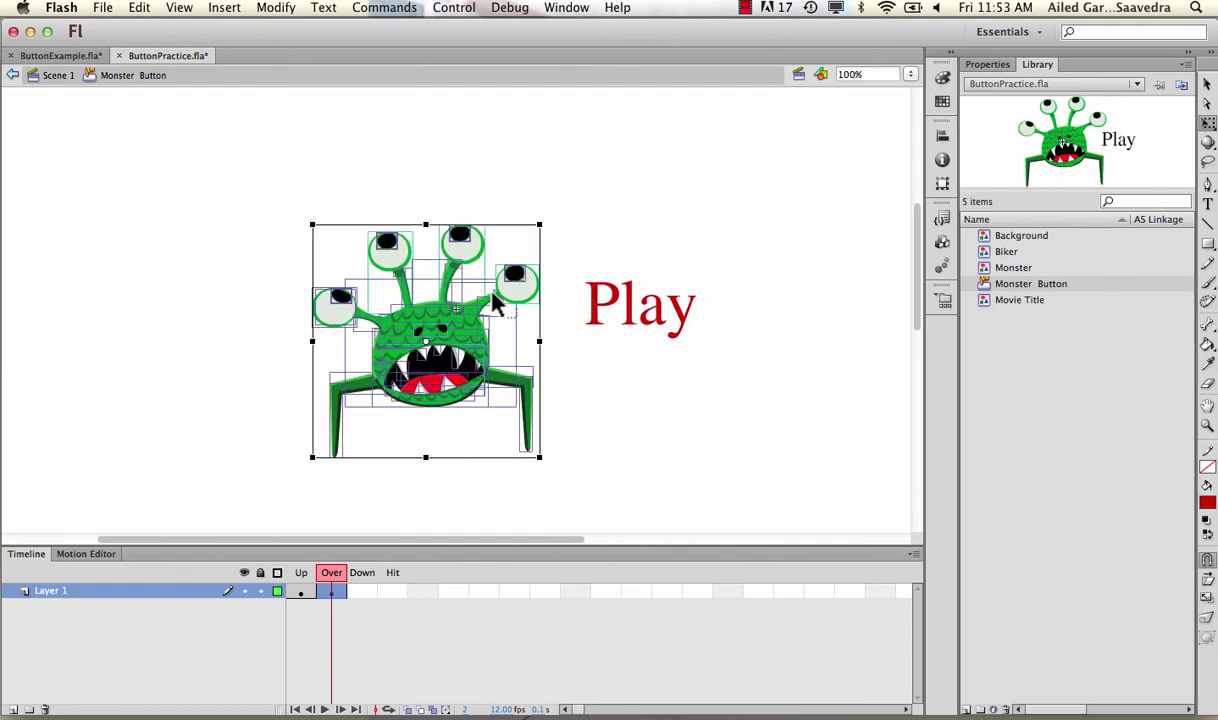
pyautogui.moveTo(507, 299); pyautogui.dragTo(534, 256)
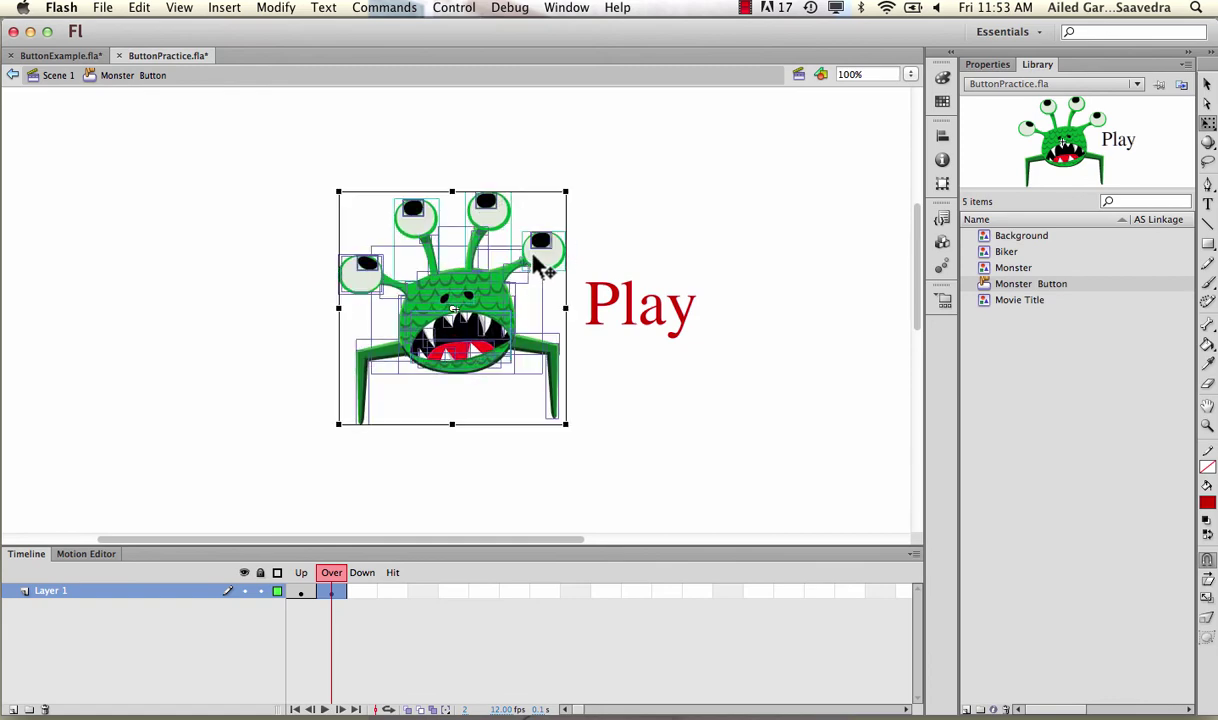
pyautogui.click(1207, 84)
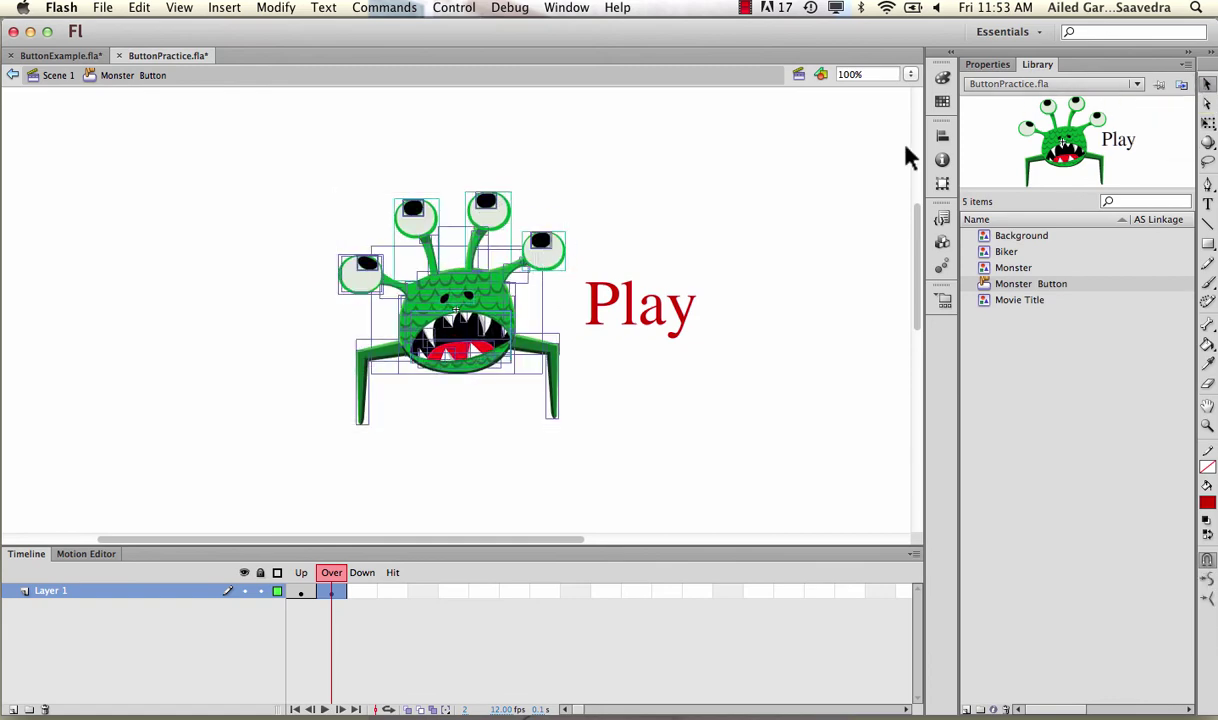
pyautogui.click(303, 591)
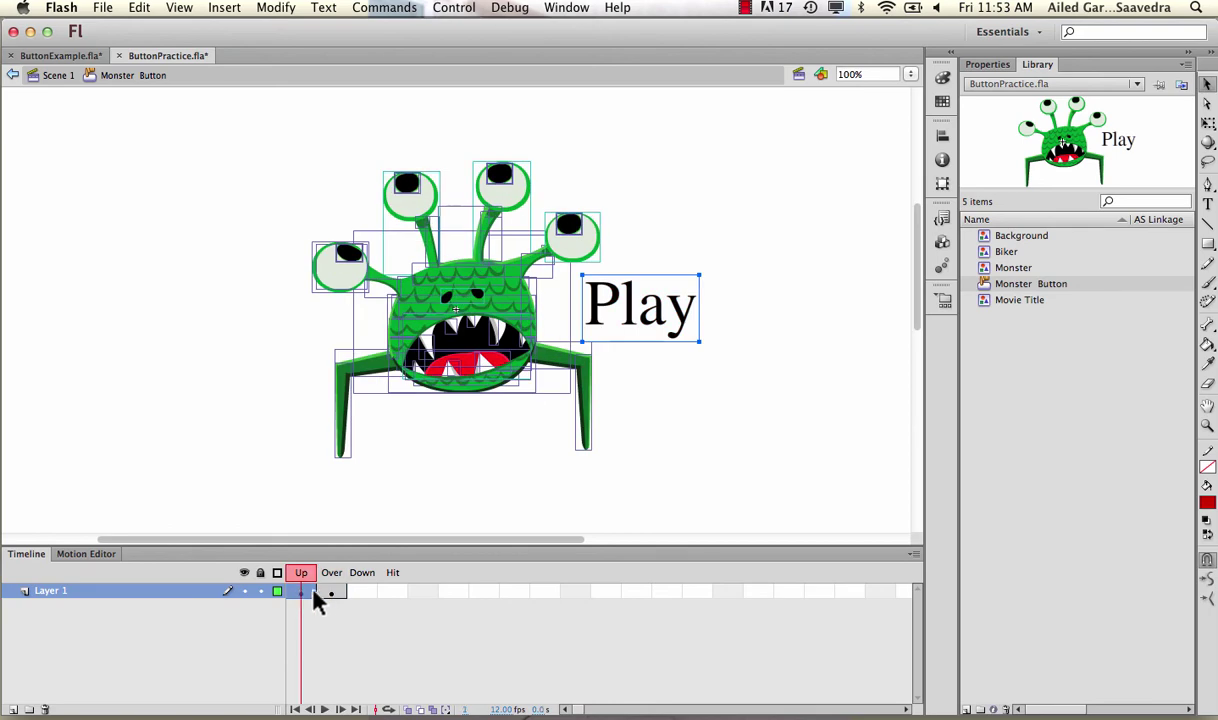
pyautogui.click(328, 592)
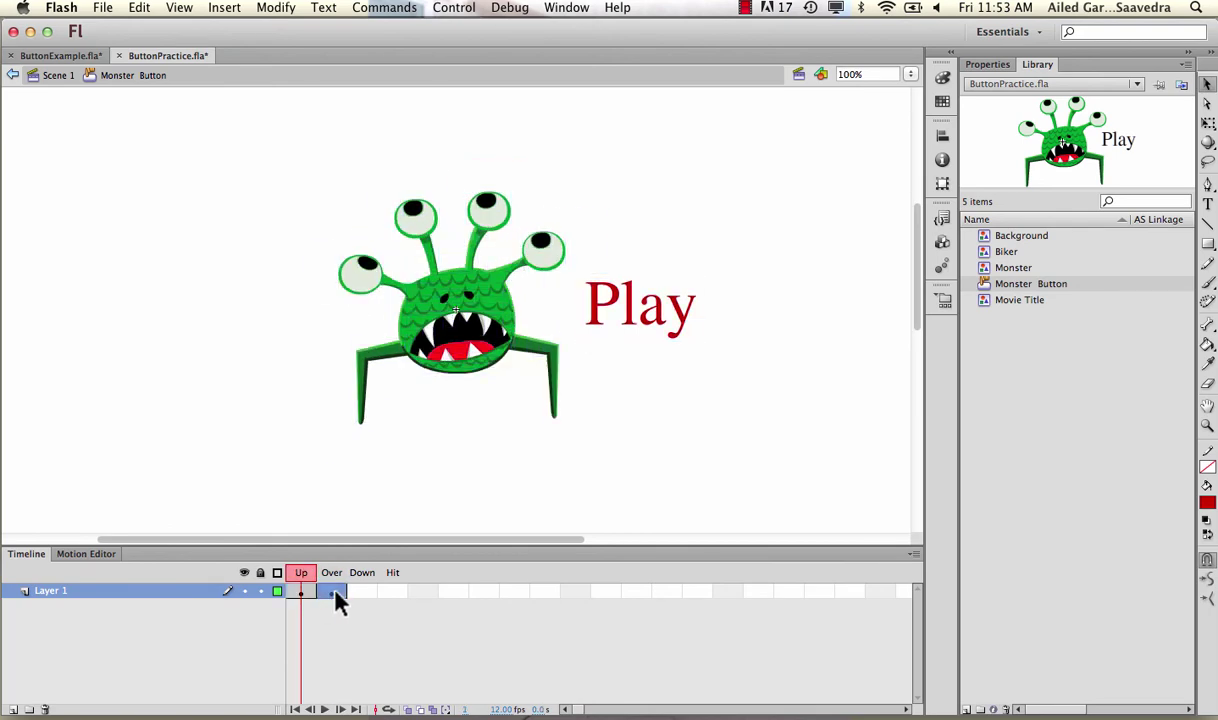
# - Insert a keyframe in the Down frame of the Monster Button symbol
pyautogui.click(362, 592)
pyautogui.rightClick(360, 593)
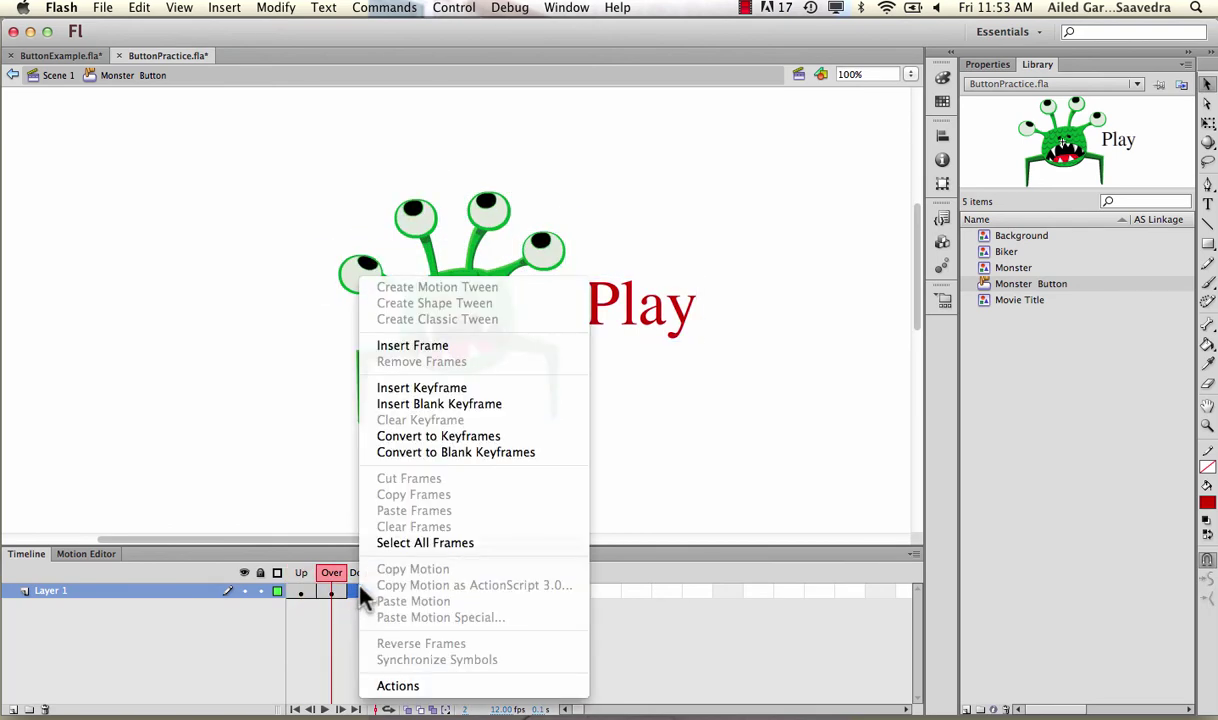
pyautogui.click(418, 390)
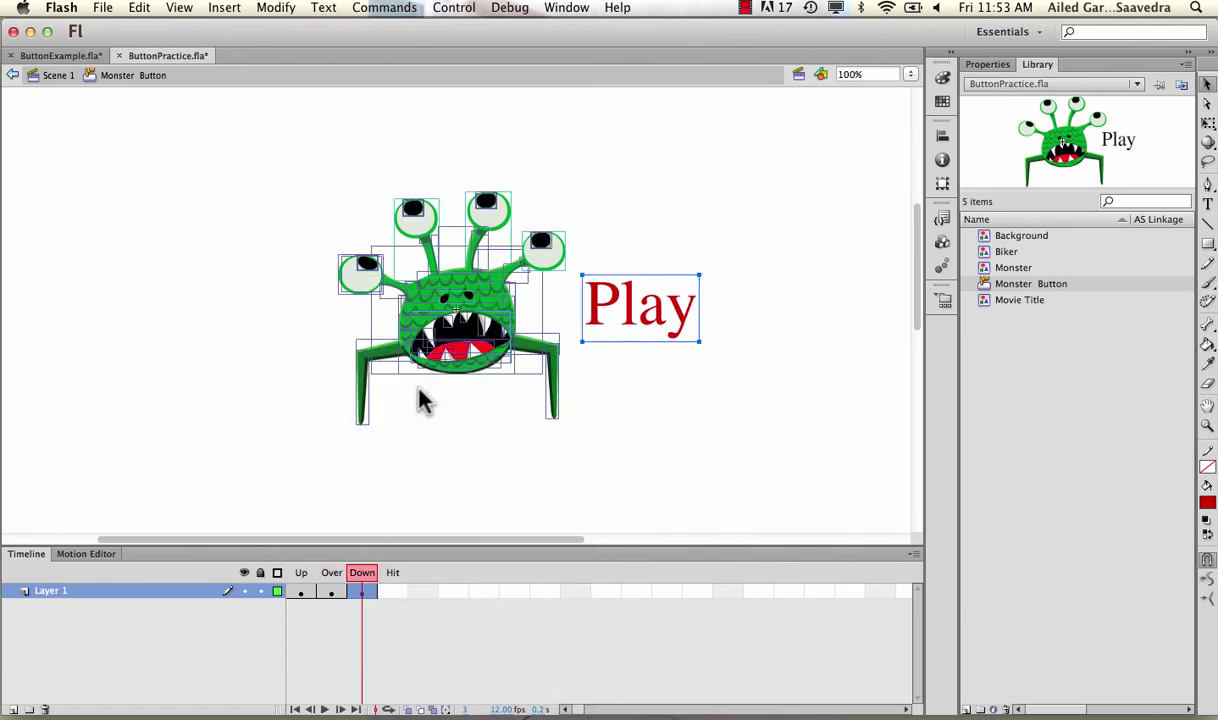
pyautogui.click(514, 153)
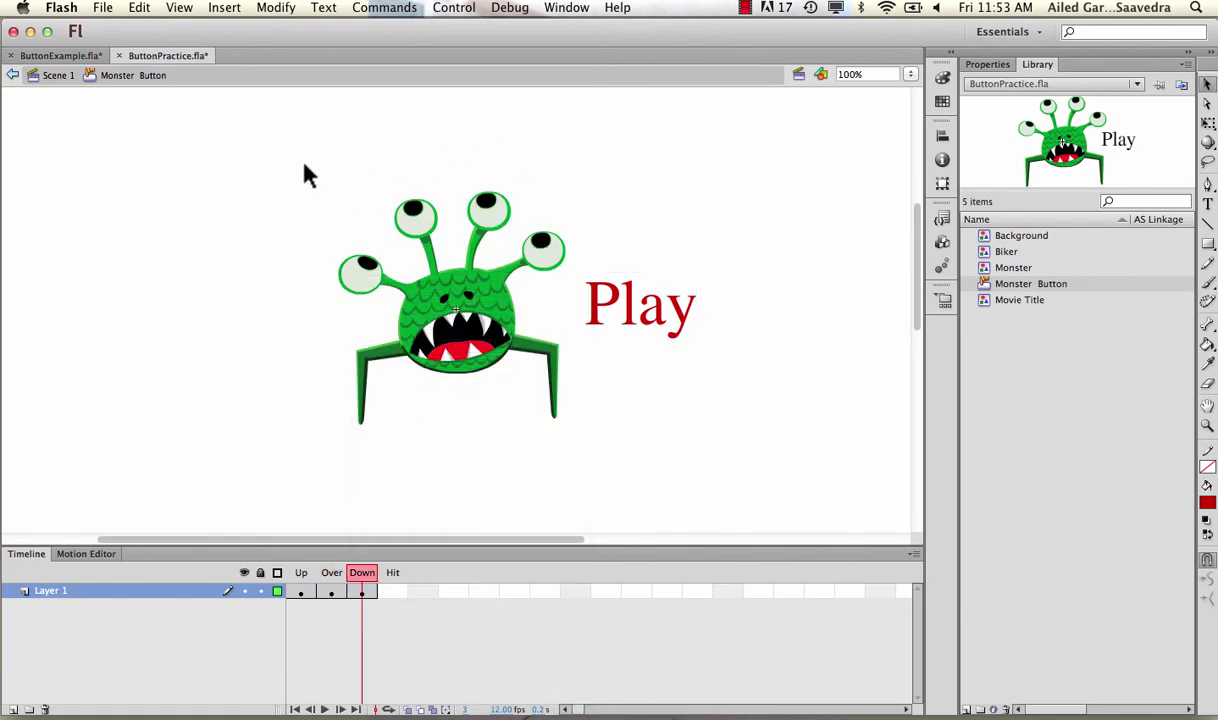
# - Scale the monster artwork down further in the Down frame, recenter it beside the Play text, and compare it with the Up and Over frames
pyautogui.moveTo(304, 166); pyautogui.dragTo(575, 438)
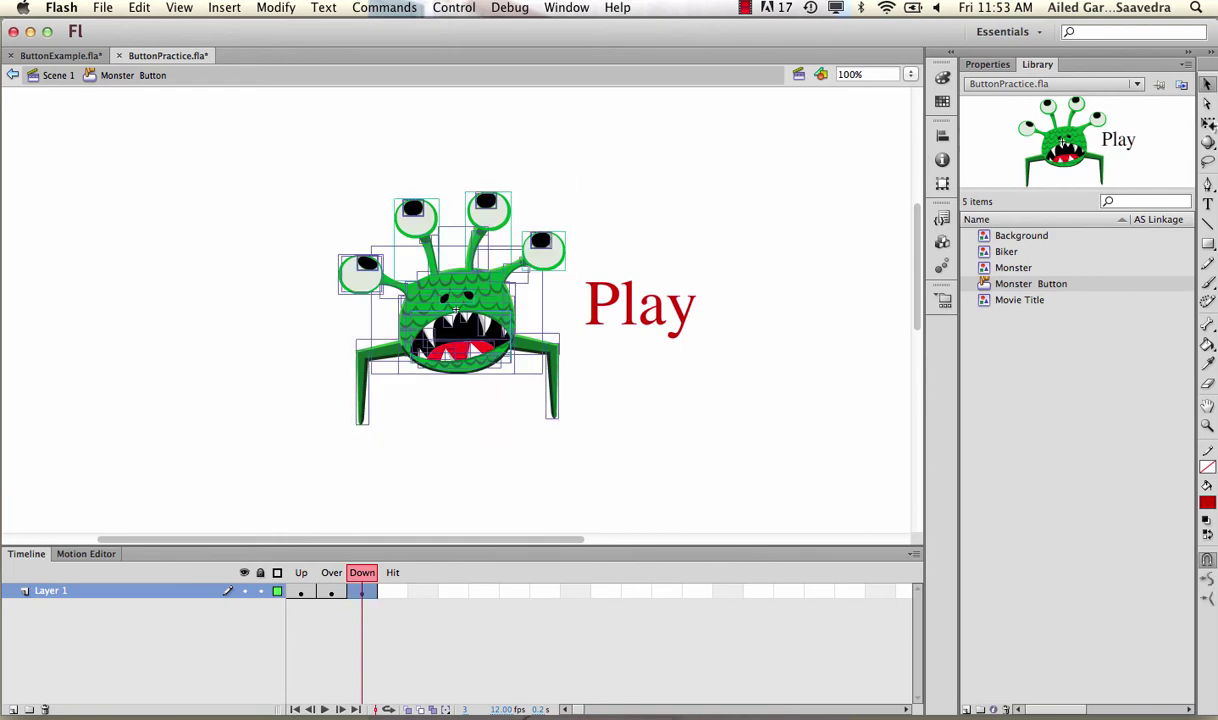
pyautogui.press('q')
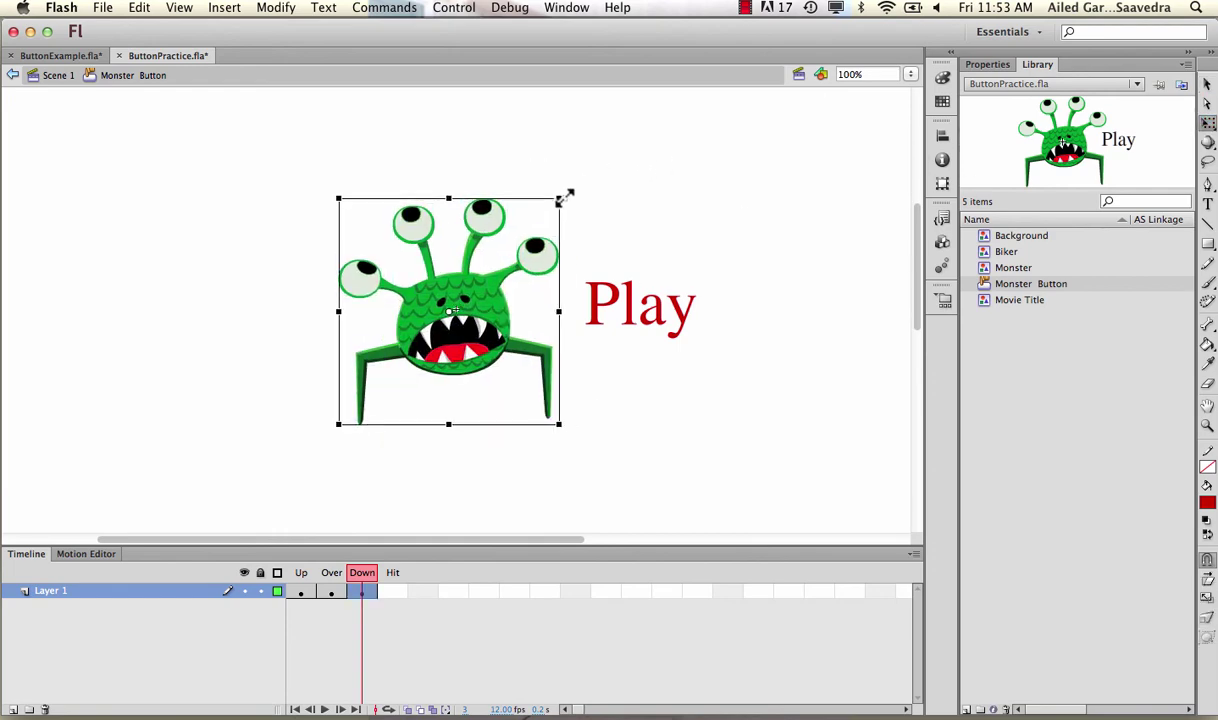
pyautogui.moveTo(564, 197); pyautogui.dragTo(510, 264)
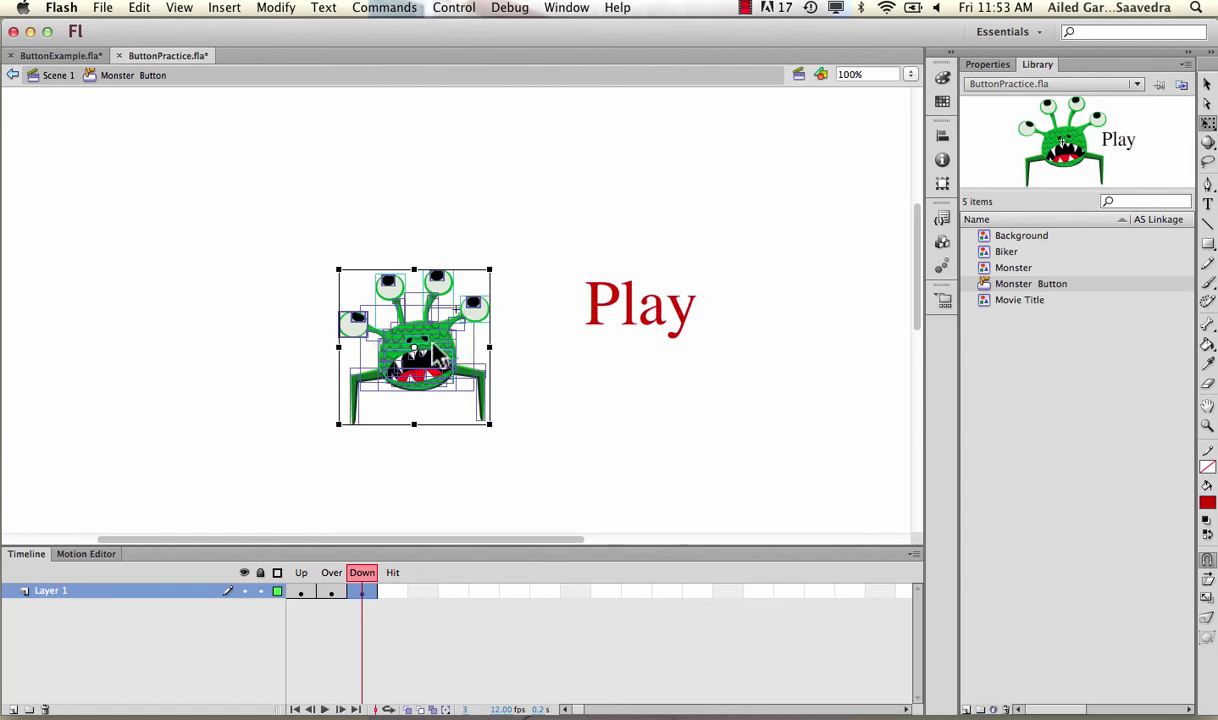
pyautogui.moveTo(440, 358); pyautogui.dragTo(468, 306)
pyautogui.click(302, 590)
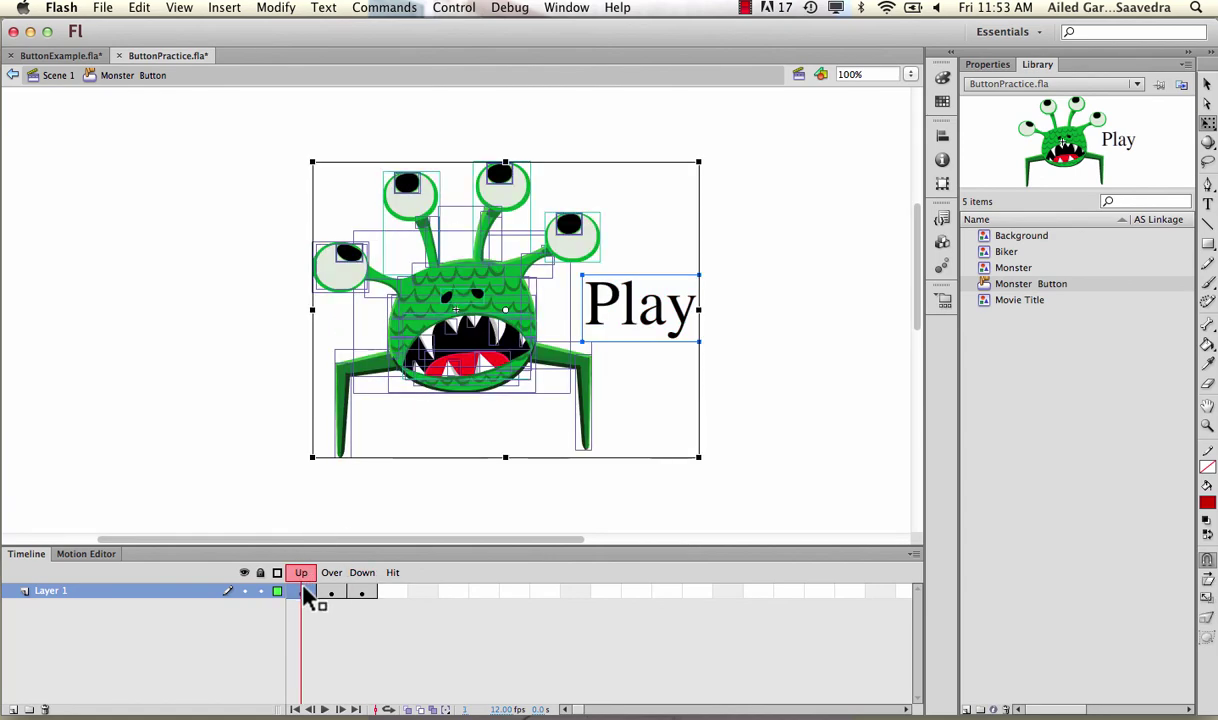
pyautogui.click(333, 591)
pyautogui.click(364, 591)
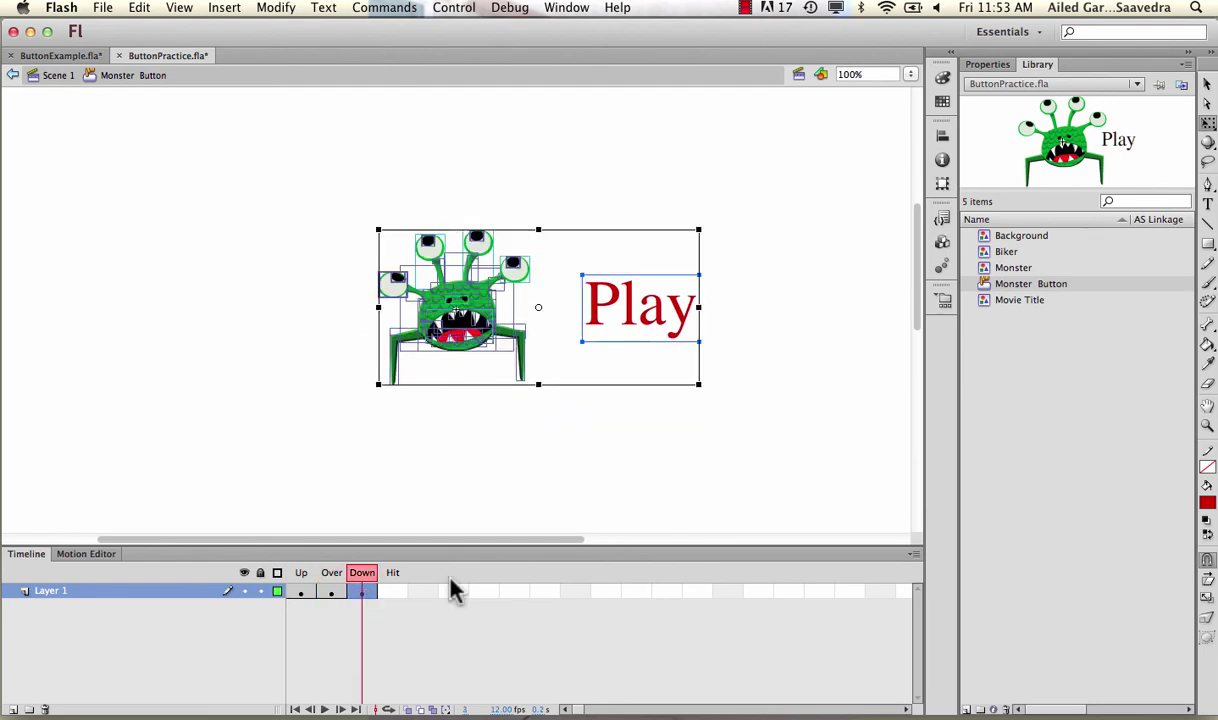
# - Draw a filled rectangle covering the monster and Play text in a new Hit keyframe, and return to Scene 1
pyautogui.rightClick(400, 592)
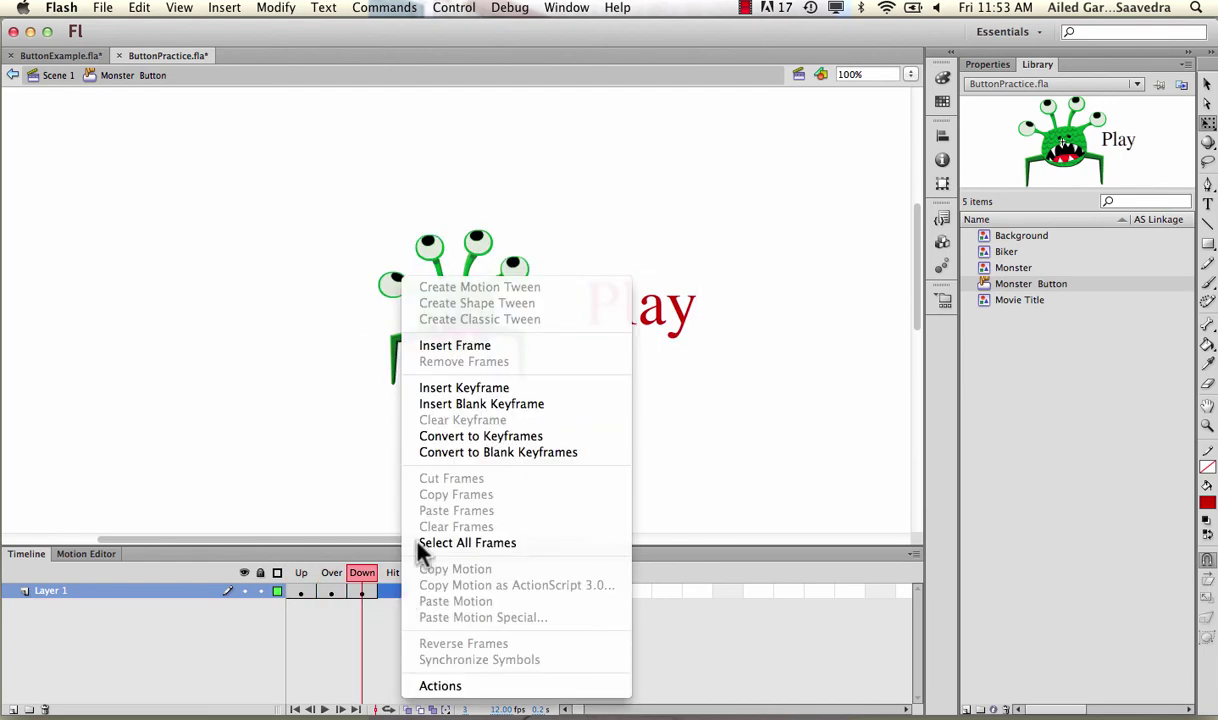
pyautogui.click(466, 390)
pyautogui.click(1207, 246)
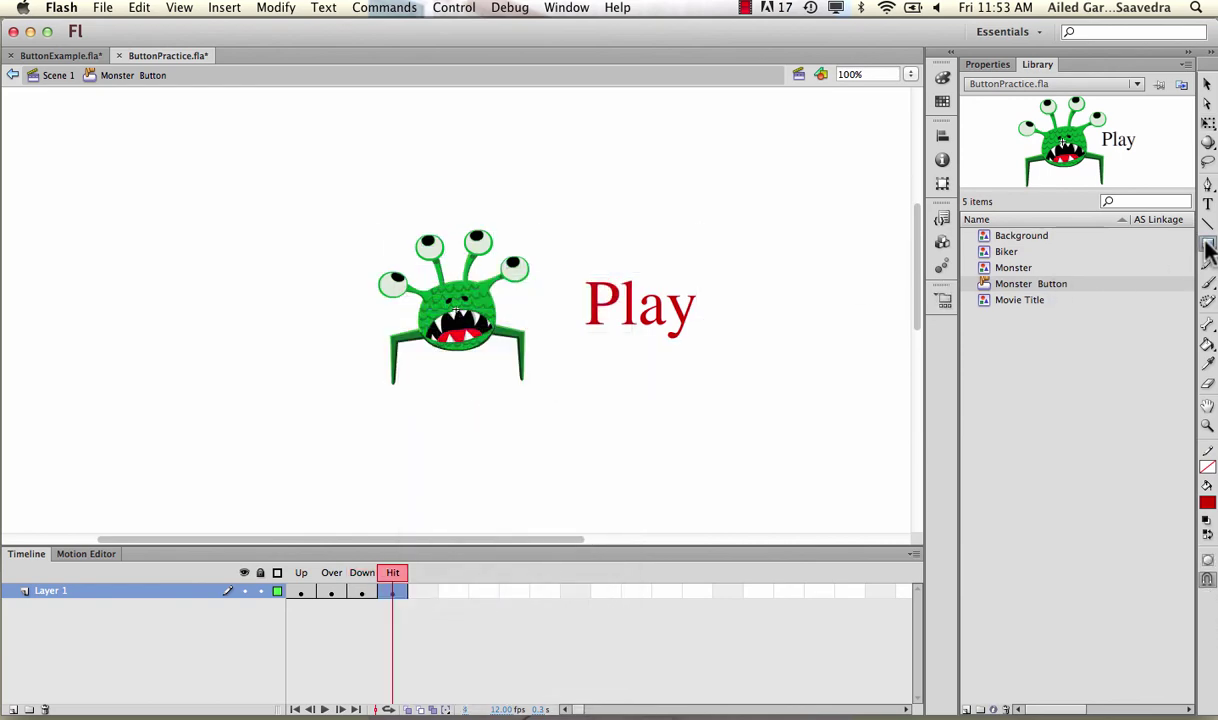
pyautogui.moveTo(359, 199); pyautogui.dragTo(703, 433)
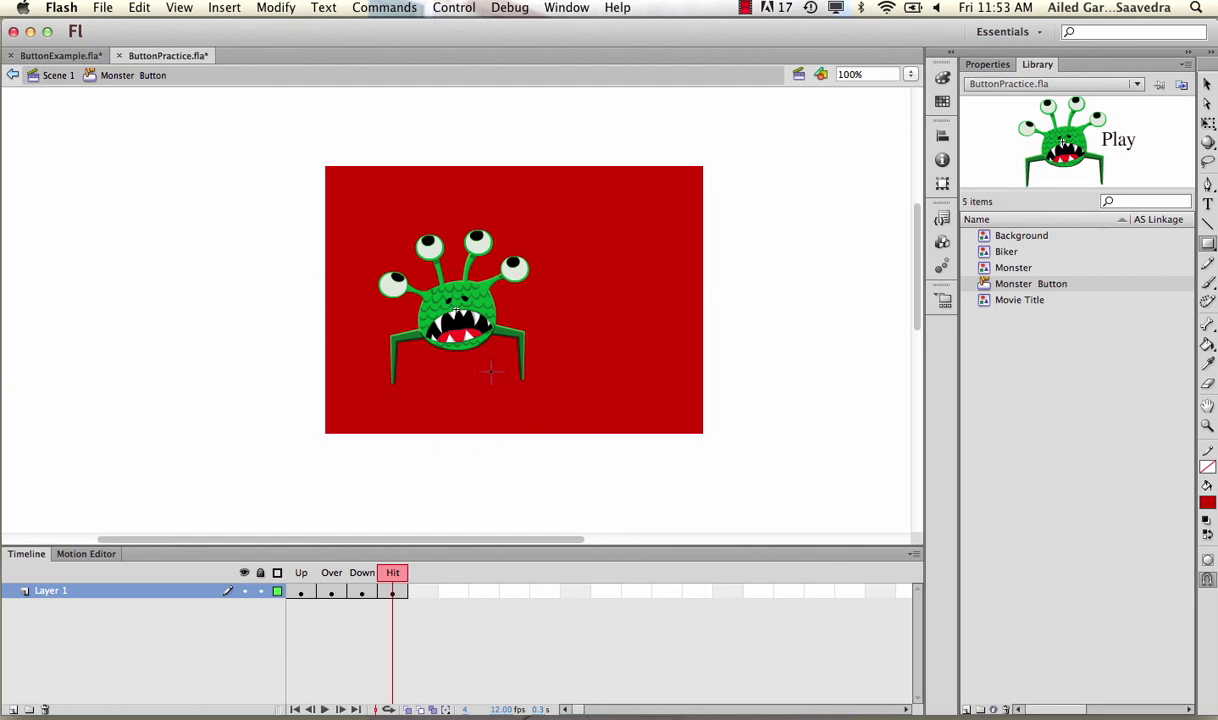
pyautogui.click(44, 77)
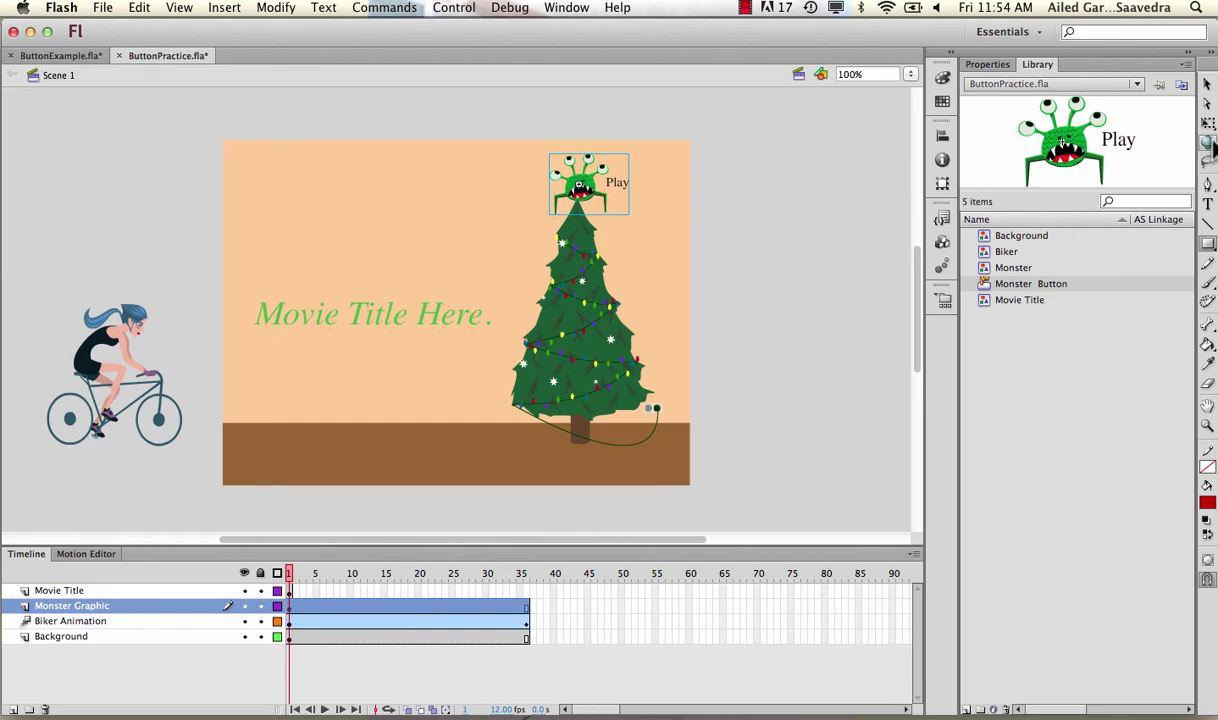
# - Play through the Monster Button symbol's states in the library preview
pyautogui.click(1207, 85)
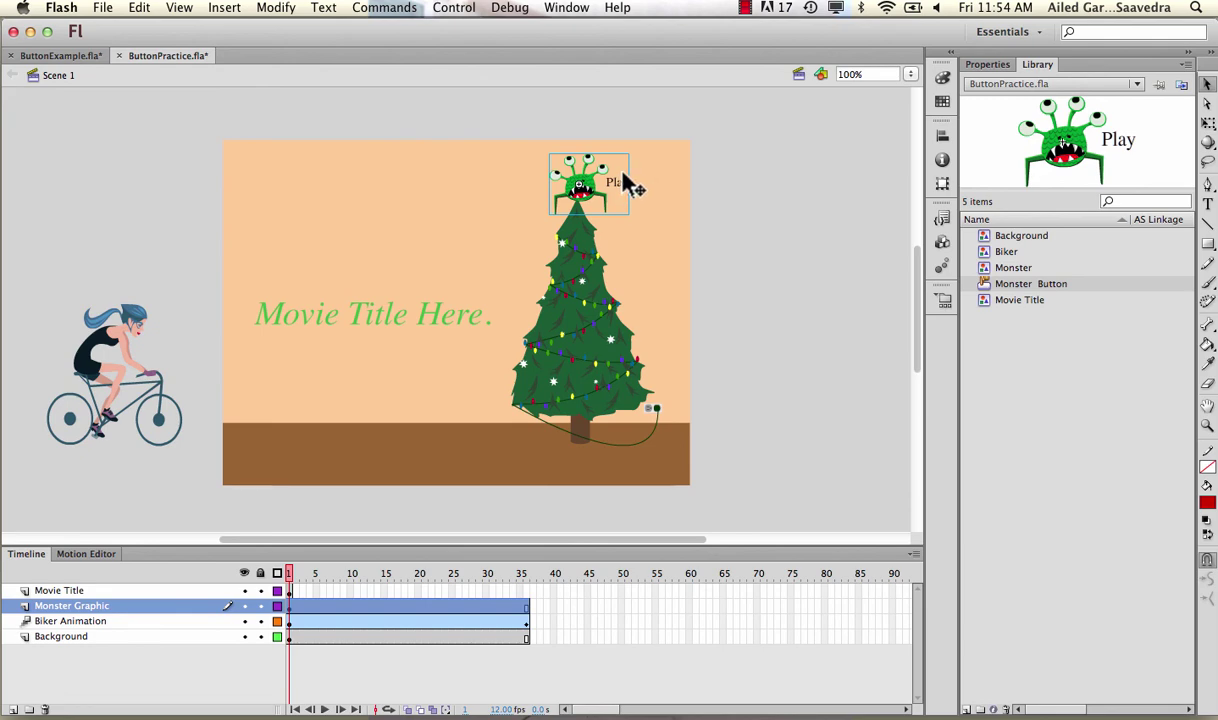
pyautogui.click(1012, 268)
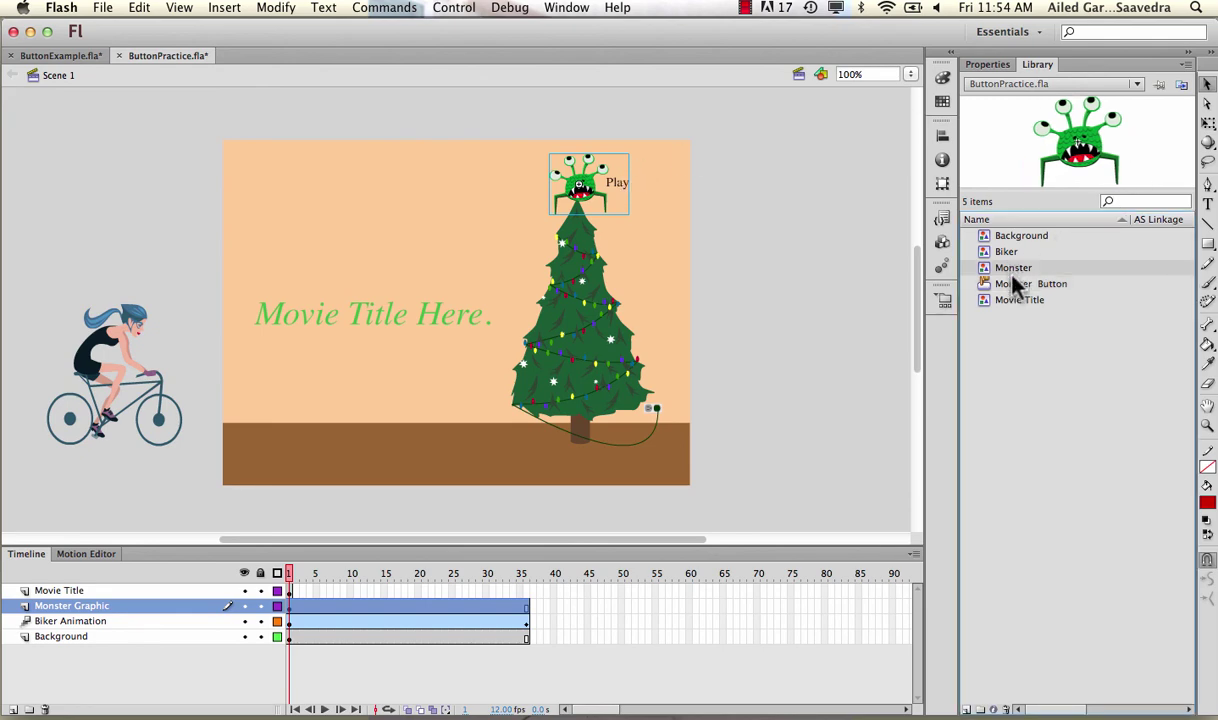
pyautogui.click(1022, 283)
pyautogui.click(1185, 103)
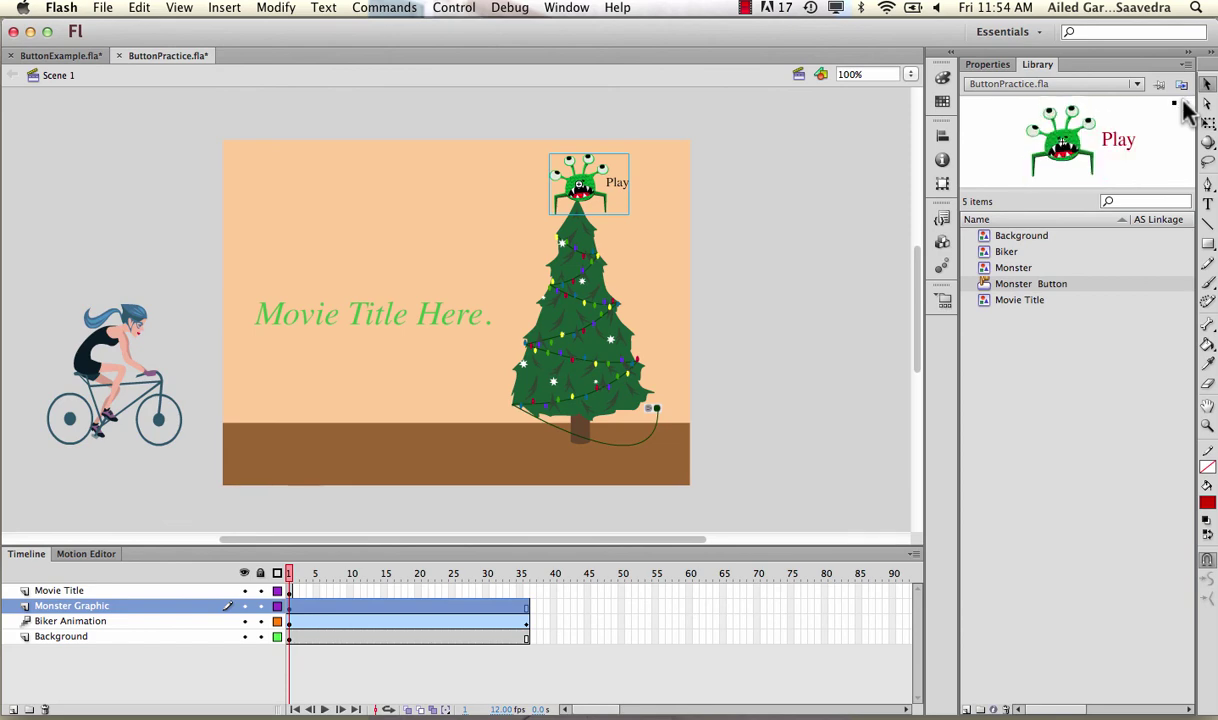
pyautogui.click(698, 240)
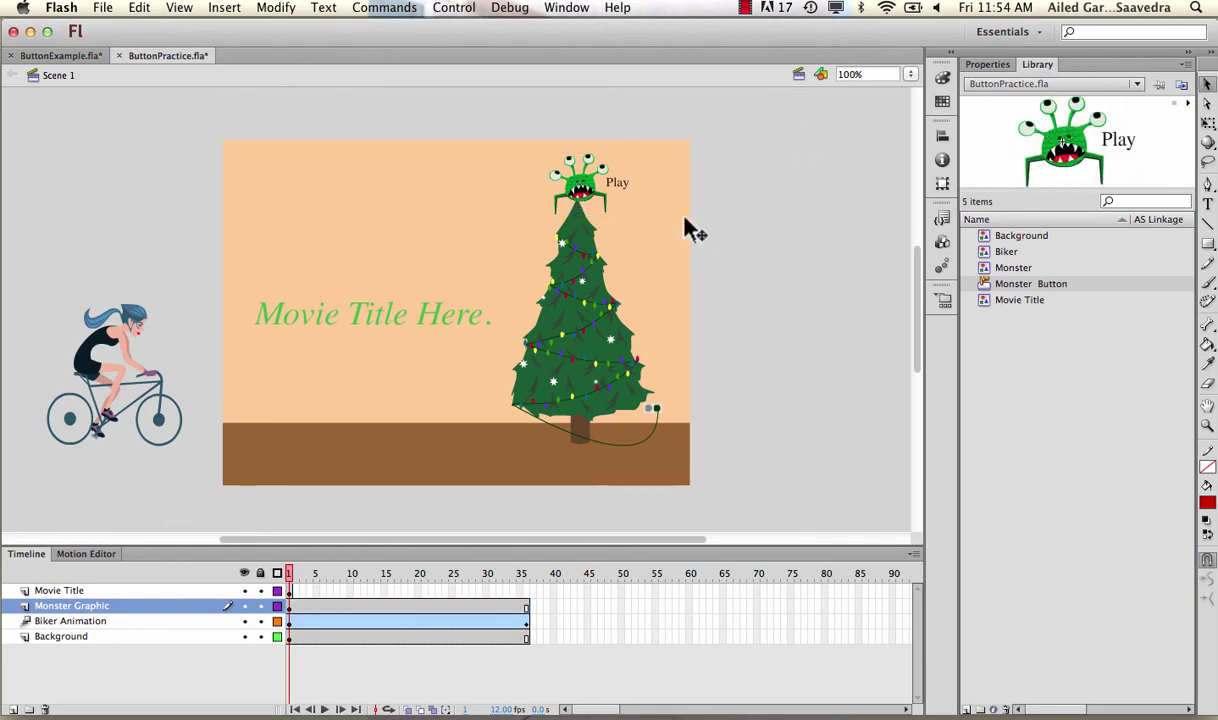
# - Add a new layer named "Button" directly above the Monster Graphic layer
pyautogui.click(14, 709)
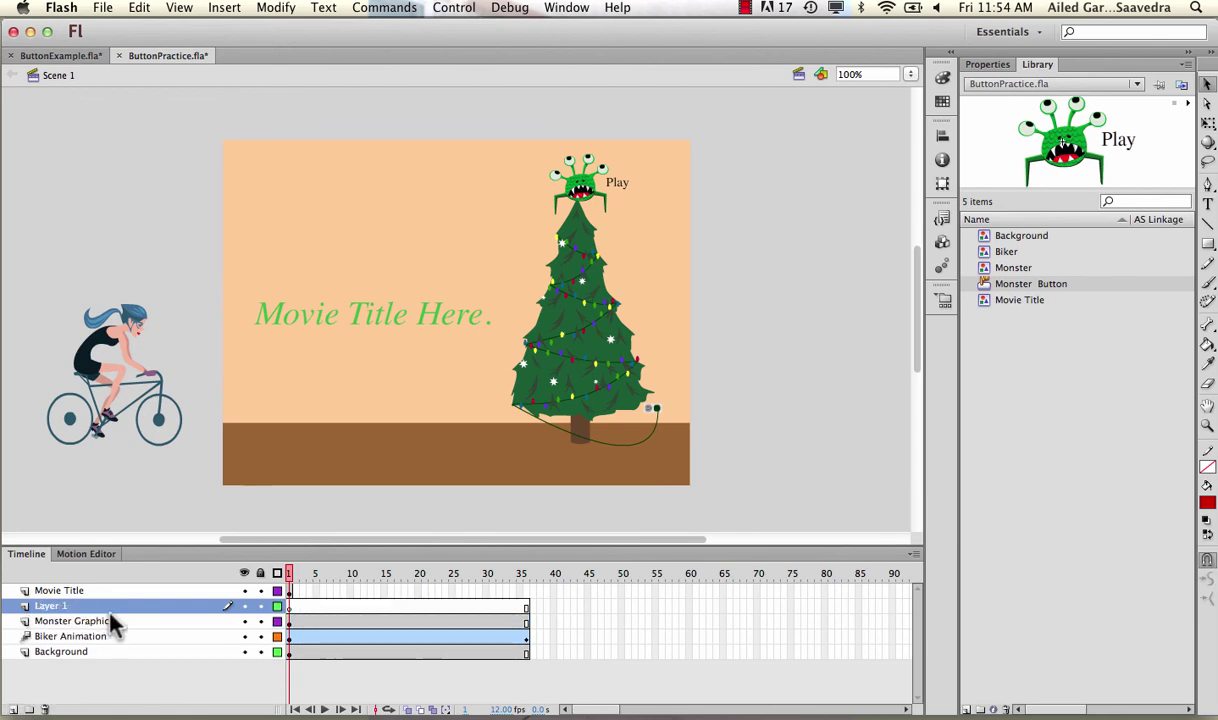
pyautogui.doubleClick(70, 606)
pyautogui.write('Bu')
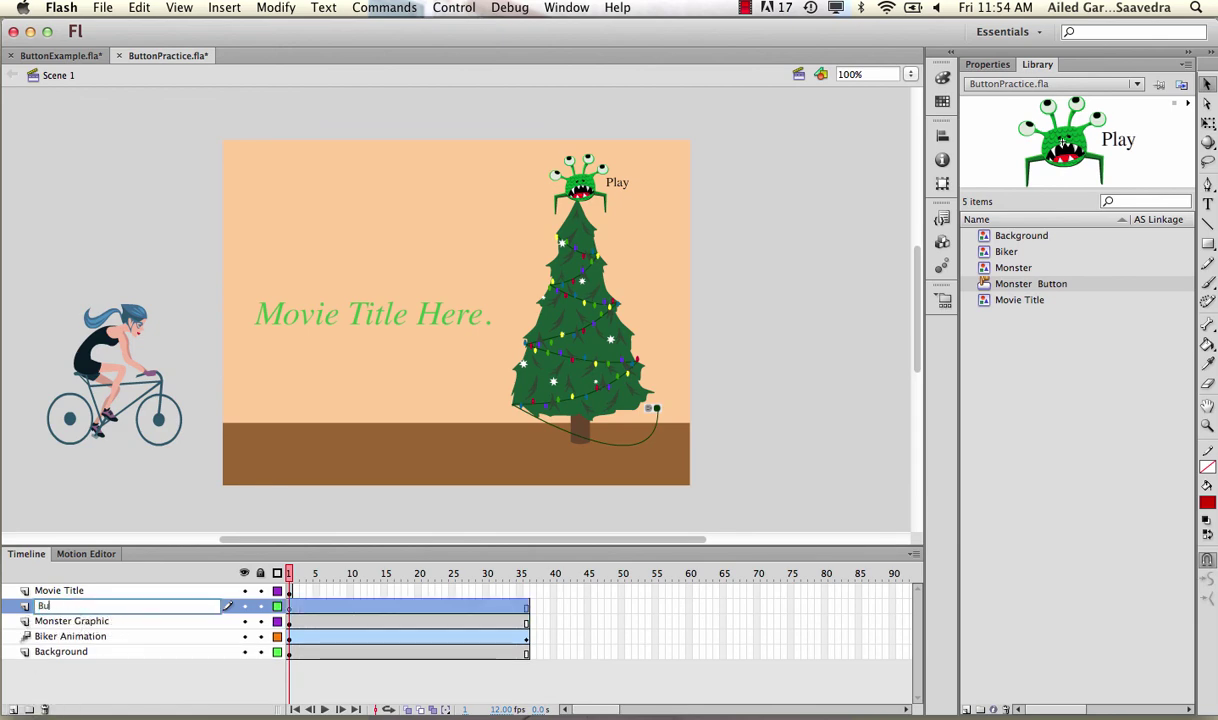
pyautogui.write('tton')
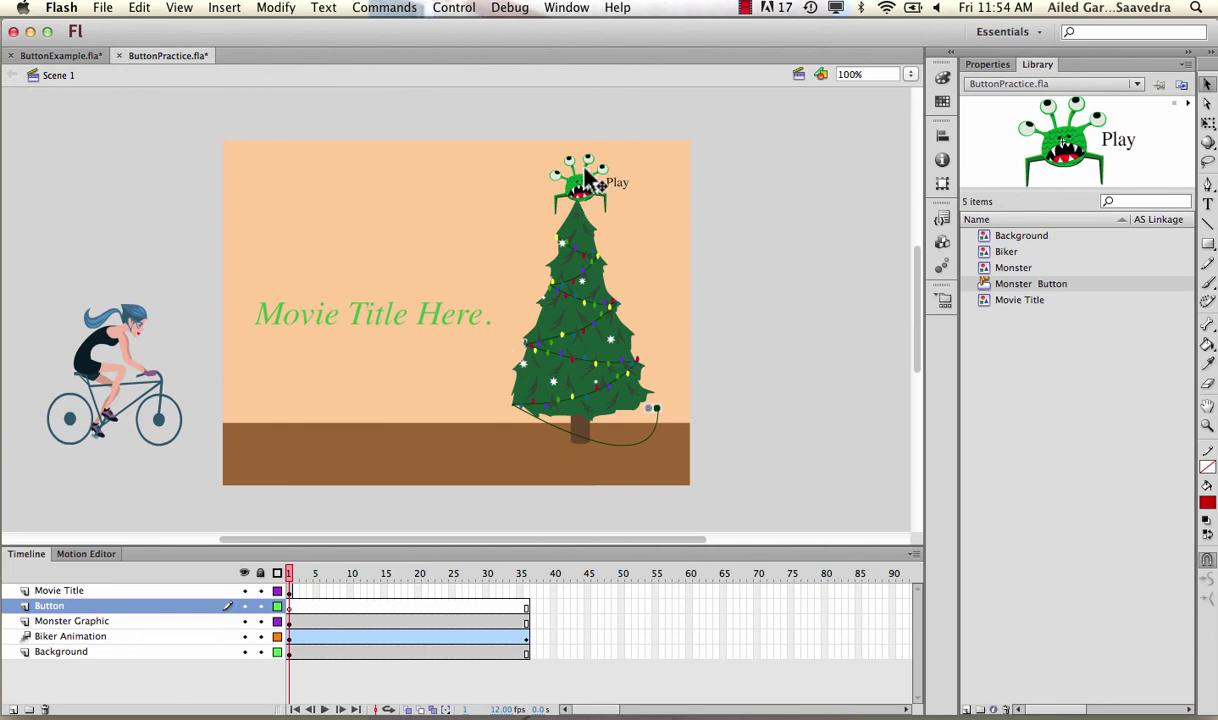
# - Cut the monster button instance from the Monster Graphic layer and paste it in place in frame 1 of the Button layer
pyautogui.click(589, 178)
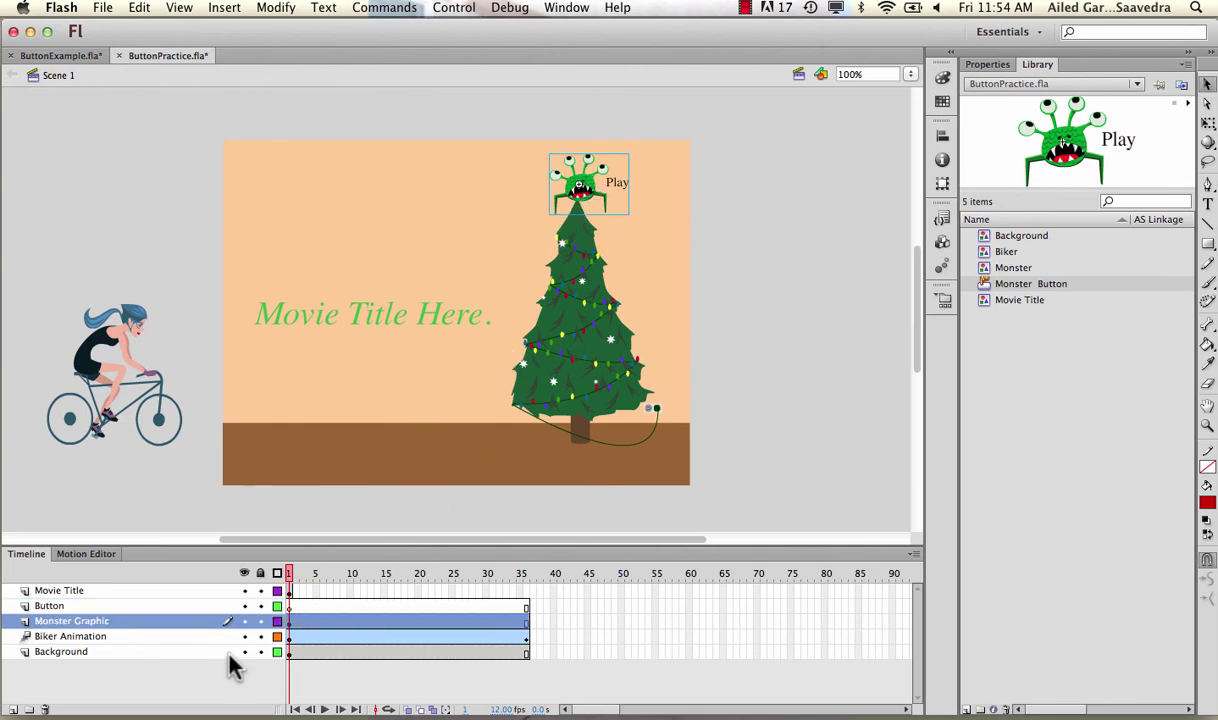
pyautogui.click(139, 8)
pyautogui.click(148, 69)
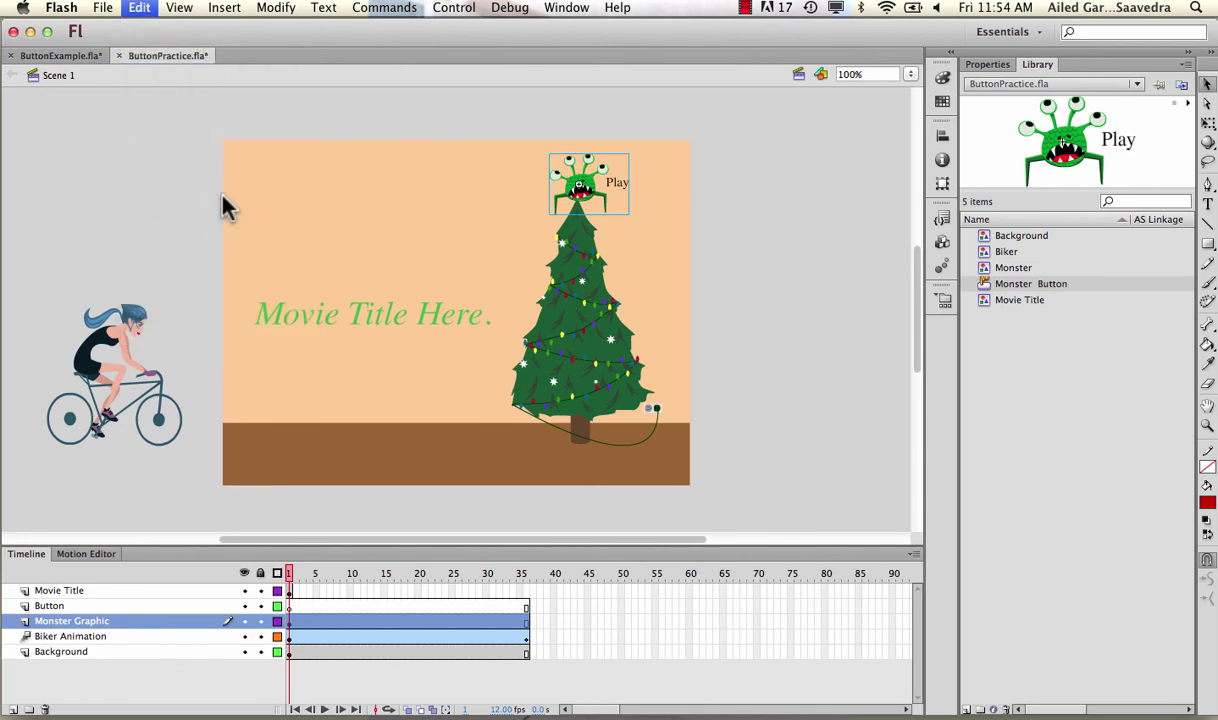
pyautogui.click(291, 607)
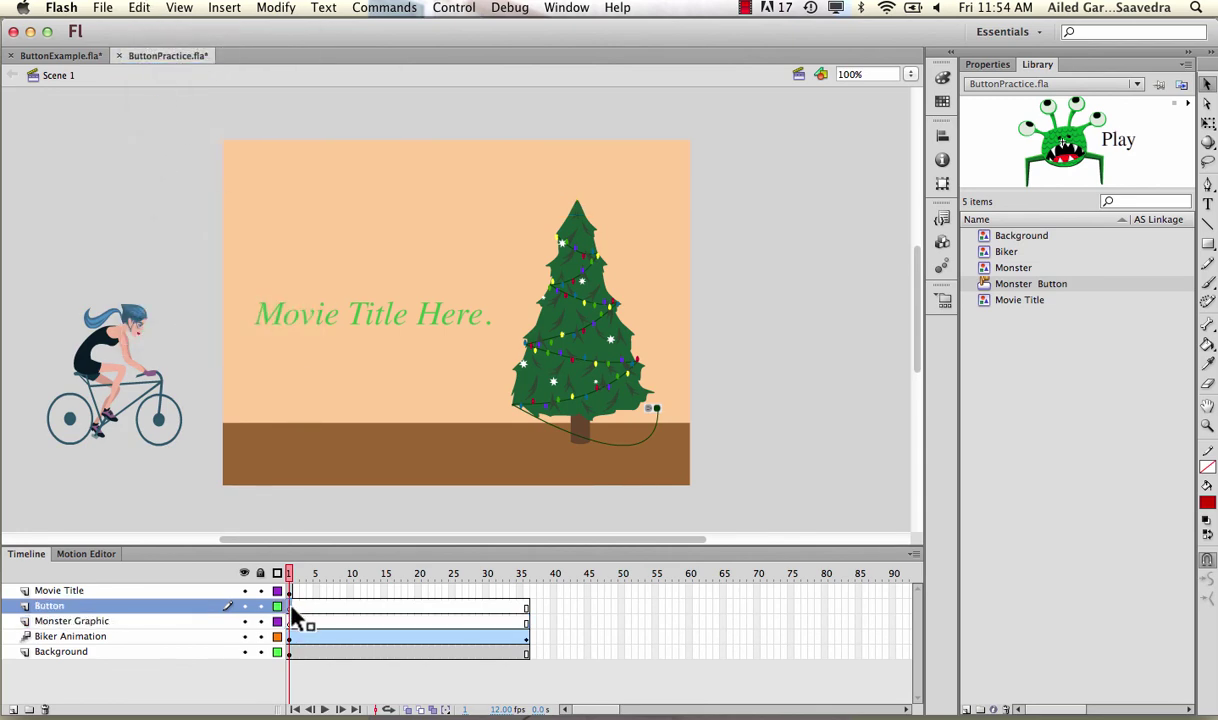
pyautogui.click(134, 8)
pyautogui.click(166, 118)
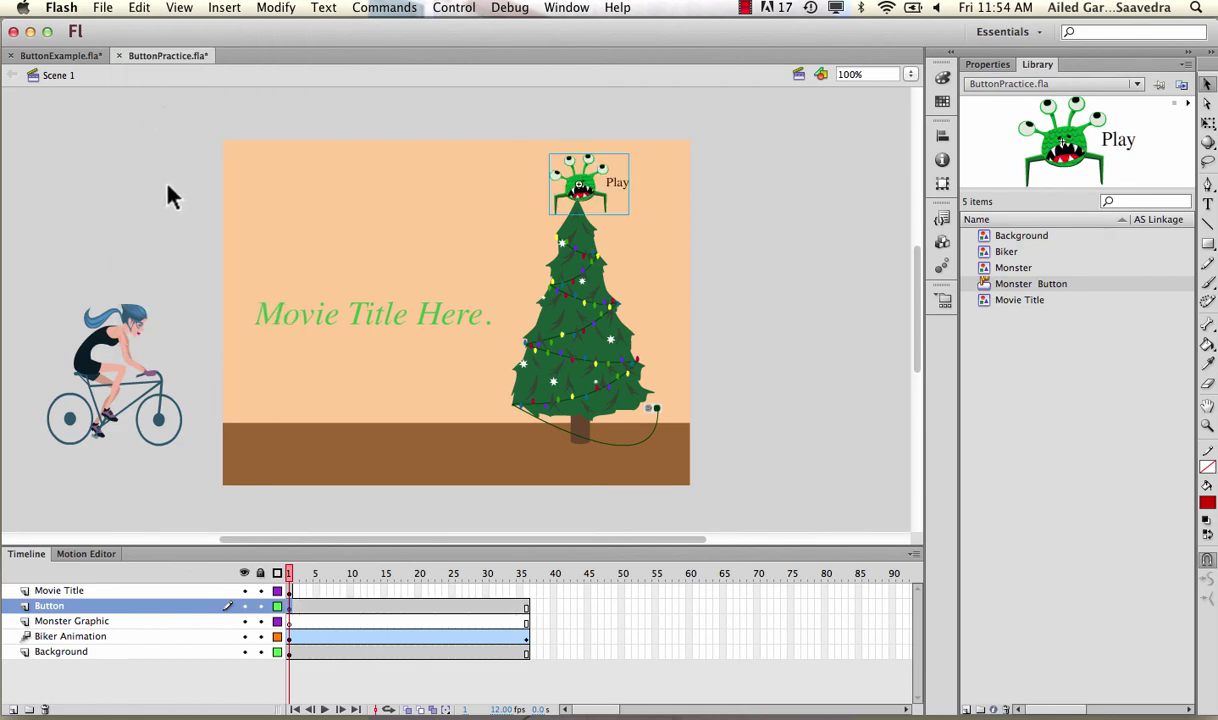
# - Delete the empty Monster Graphic layer and remove all Button layer frames after frame 1
pyautogui.click(103, 622)
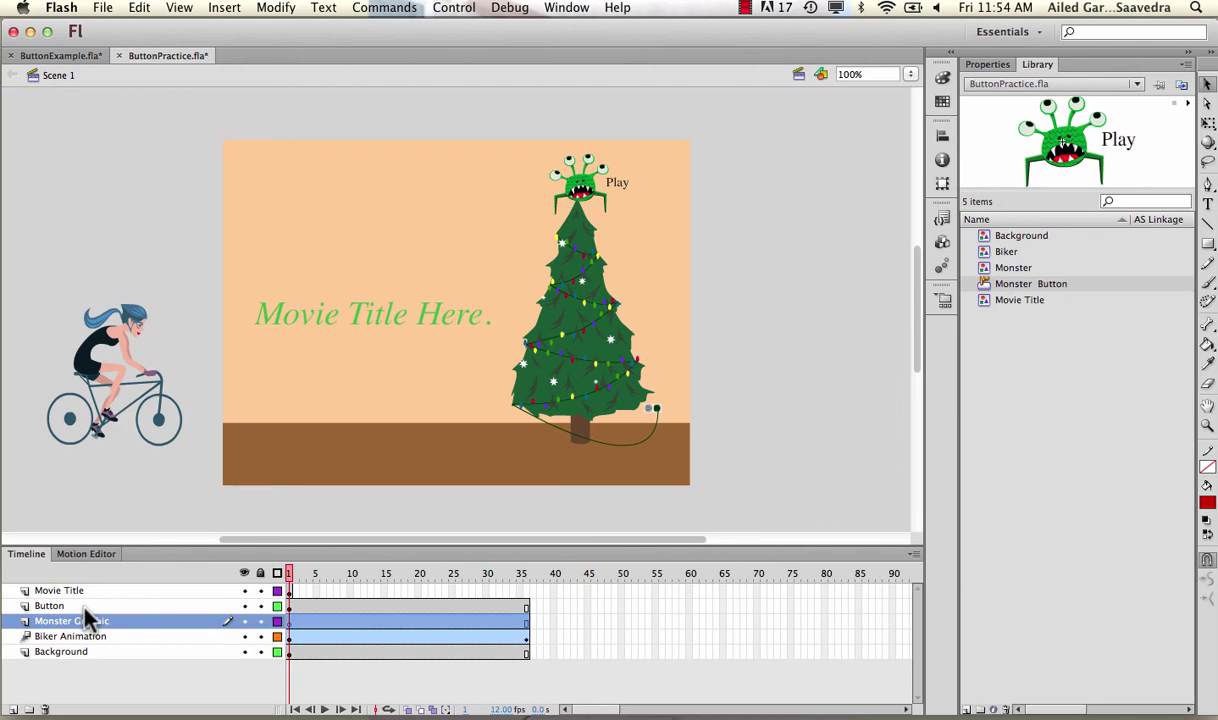
pyautogui.click(44, 709)
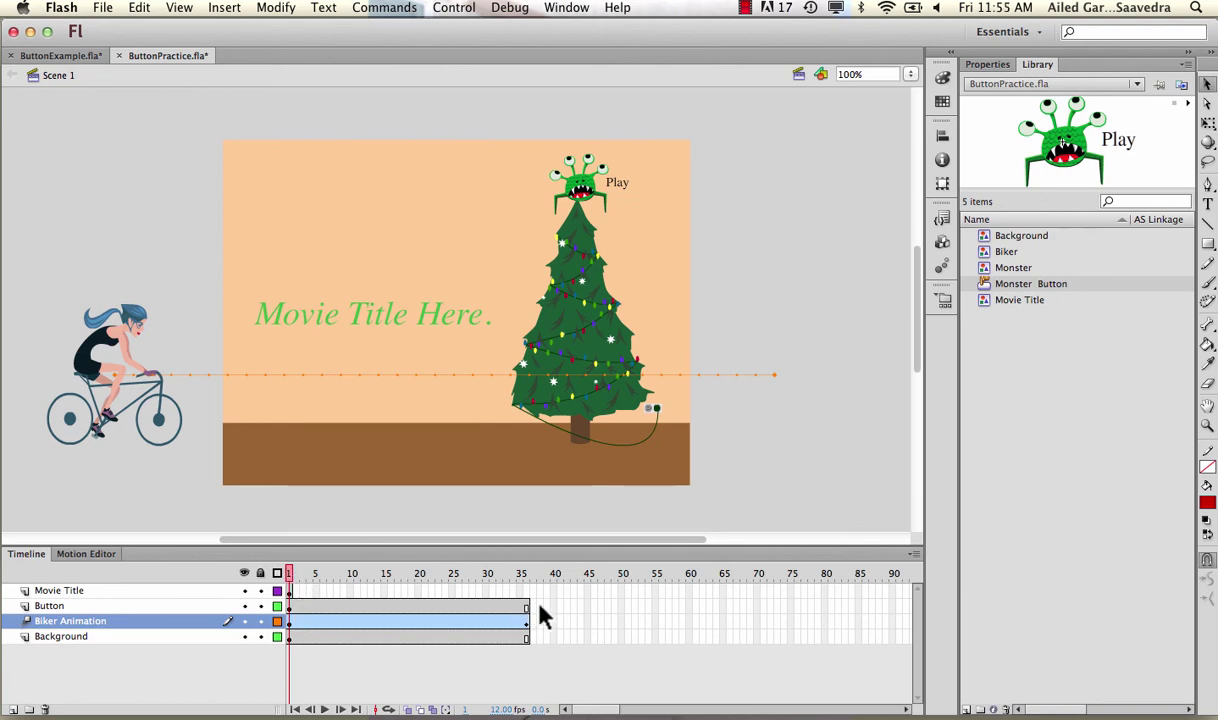
pyautogui.moveTo(541, 608); pyautogui.dragTo(299, 608)
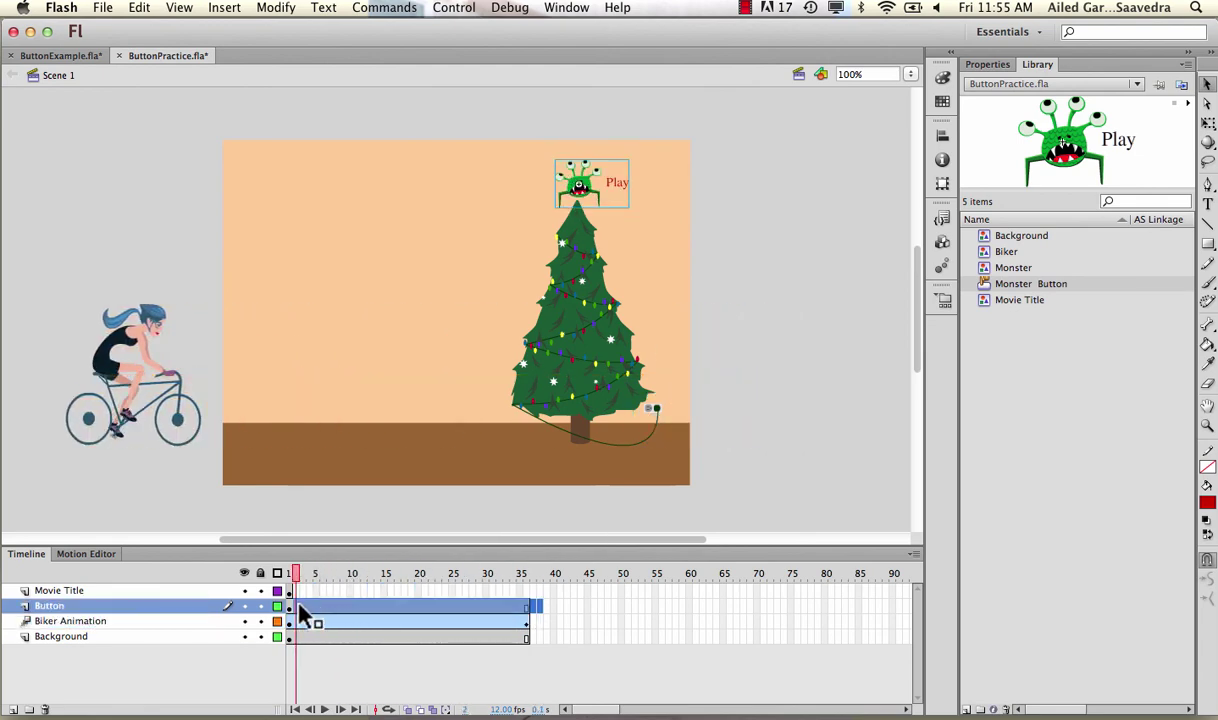
pyautogui.rightClick(303, 608)
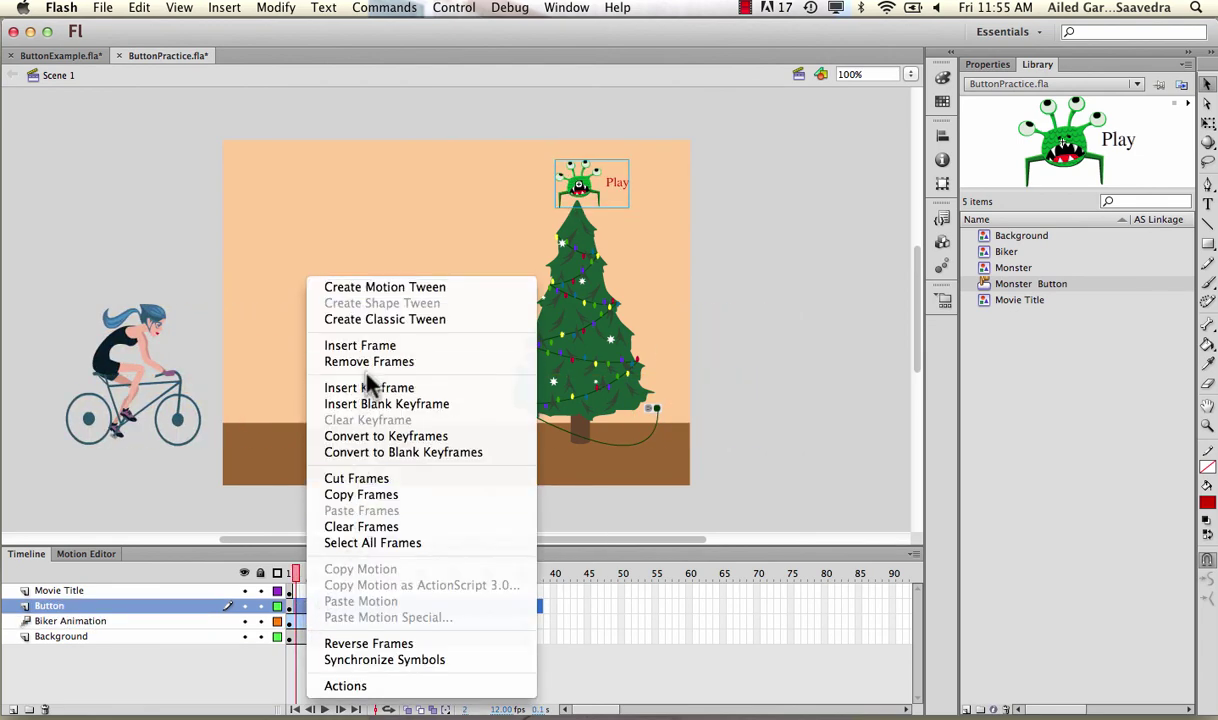
pyautogui.click(366, 360)
pyautogui.click(289, 573)
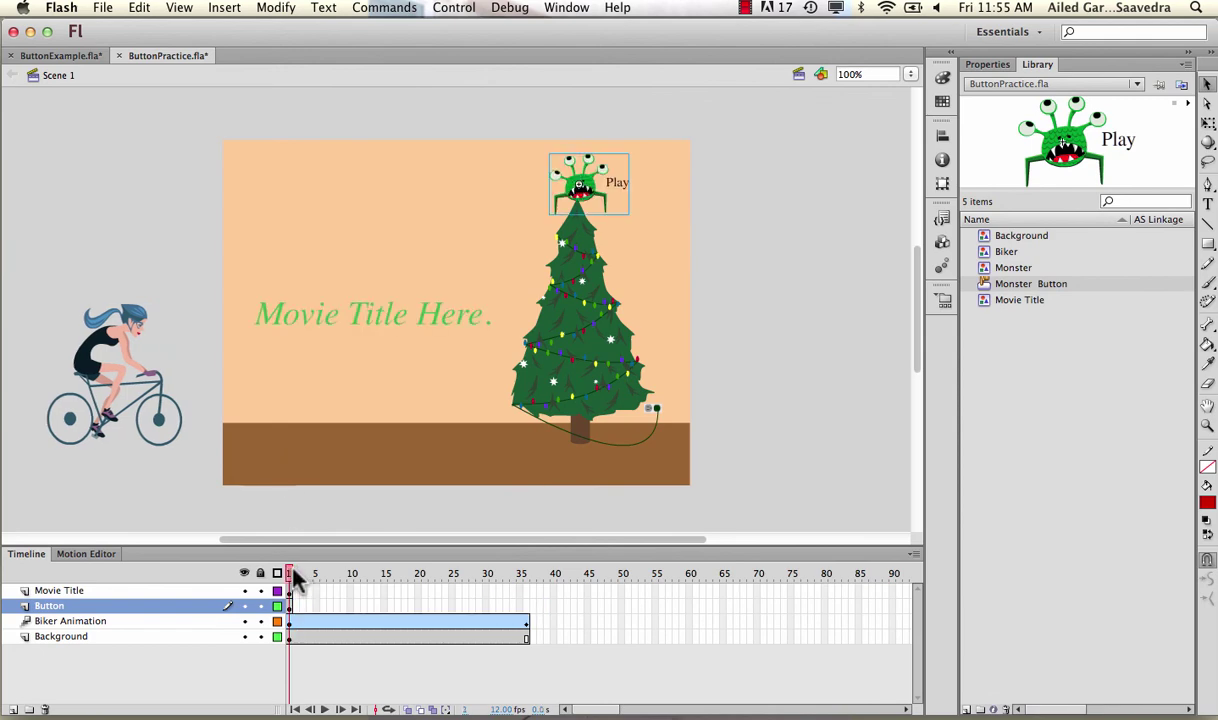
# - Change the monster instance's behavior from Graphic to Button and give it the instance name "myBtn"
pyautogui.click(1000, 64)
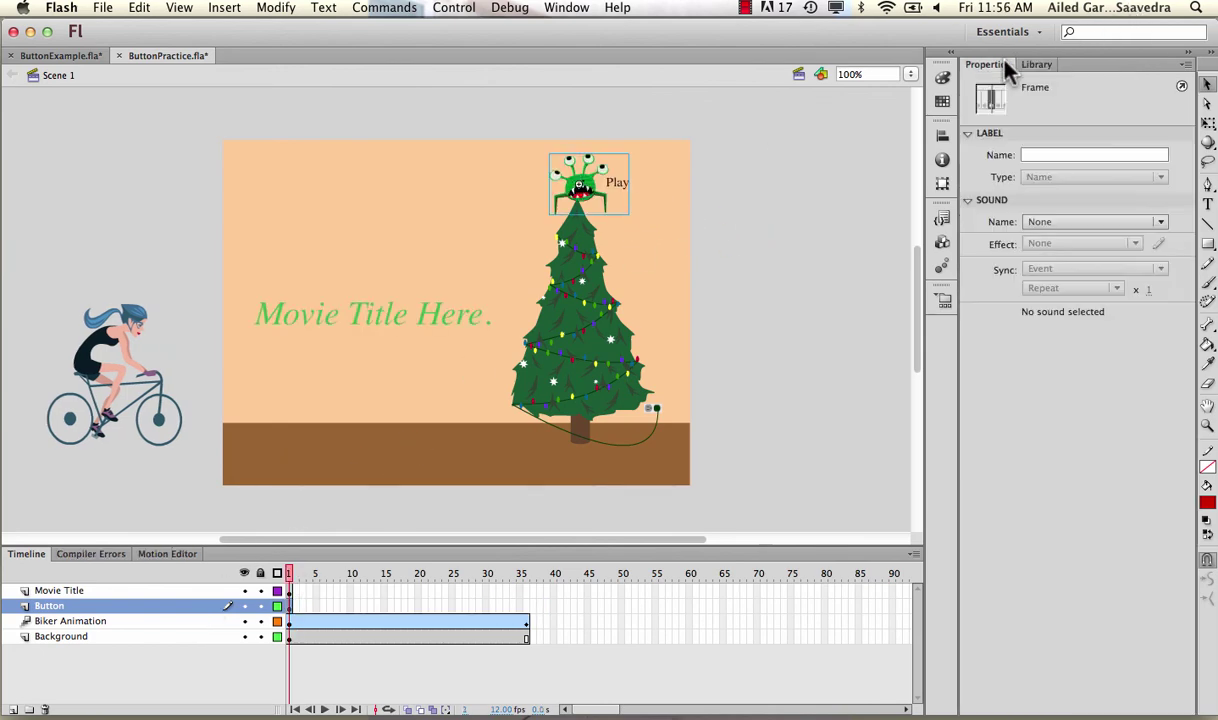
pyautogui.click(590, 173)
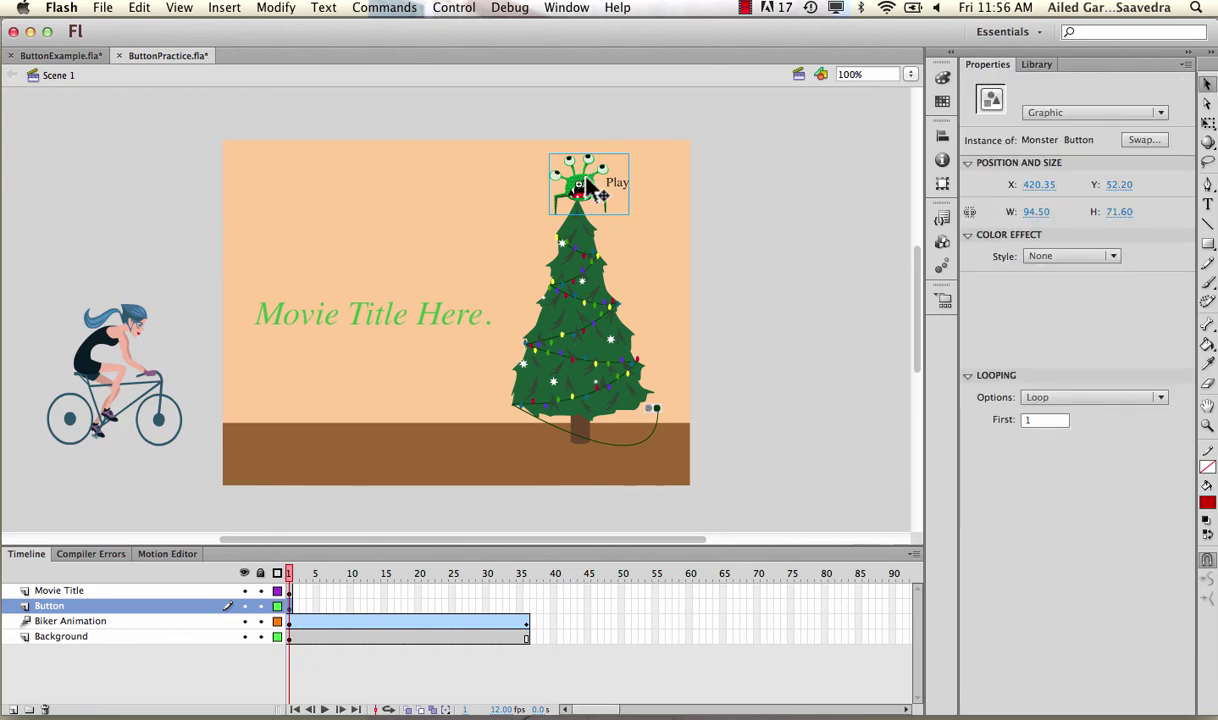
pyautogui.click(1064, 114)
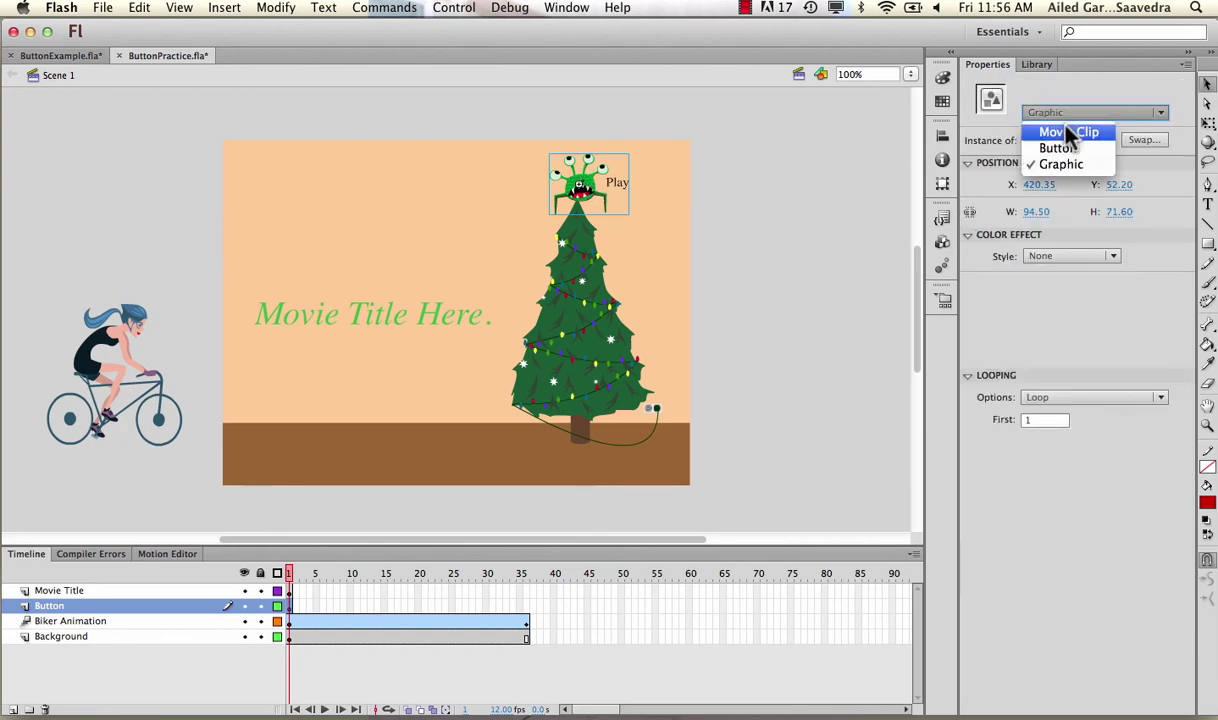
pyautogui.click(1067, 150)
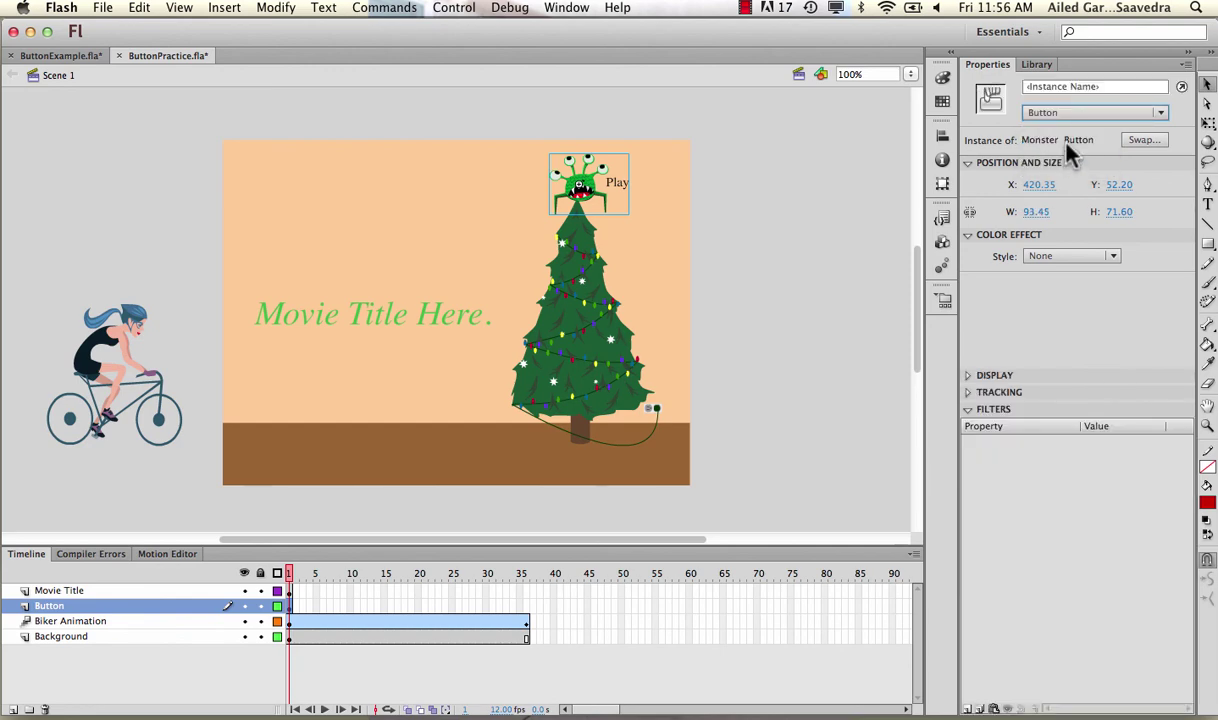
pyautogui.click(1062, 88)
pyautogui.write('m')
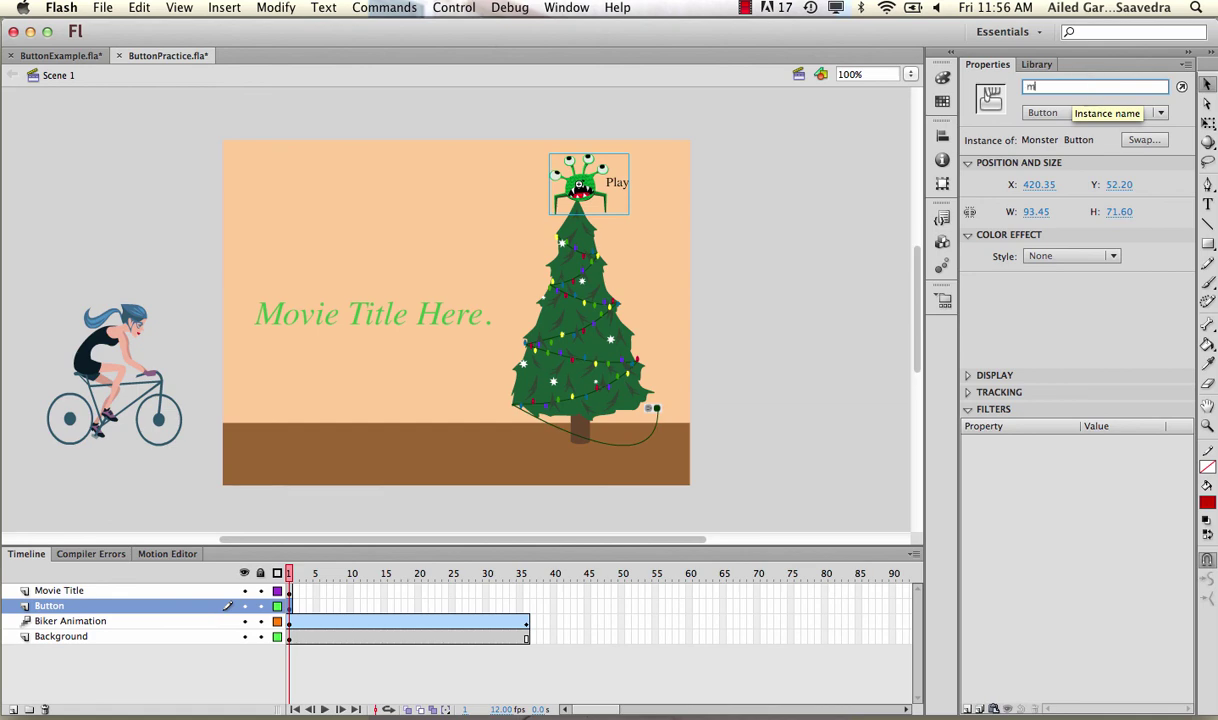
pyautogui.write('yBtn')
pyautogui.press('Return')
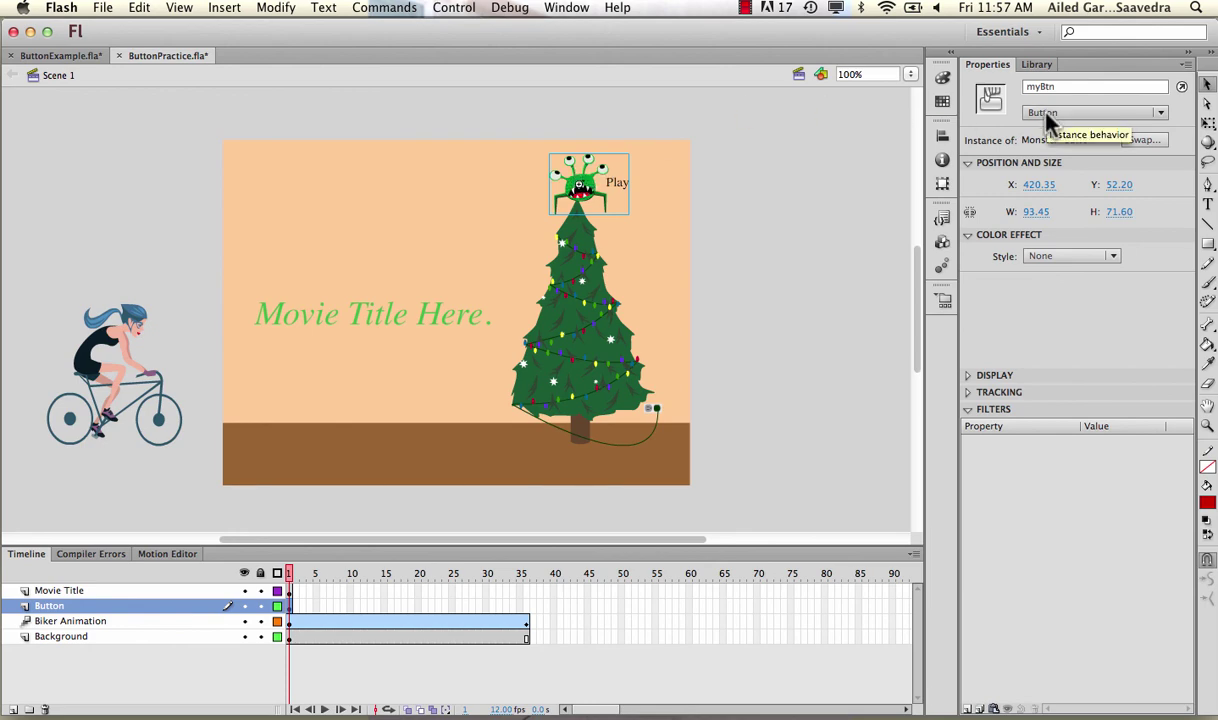
# - Add a new layer named "Actions" directly above the Button layer
pyautogui.click(13, 709)
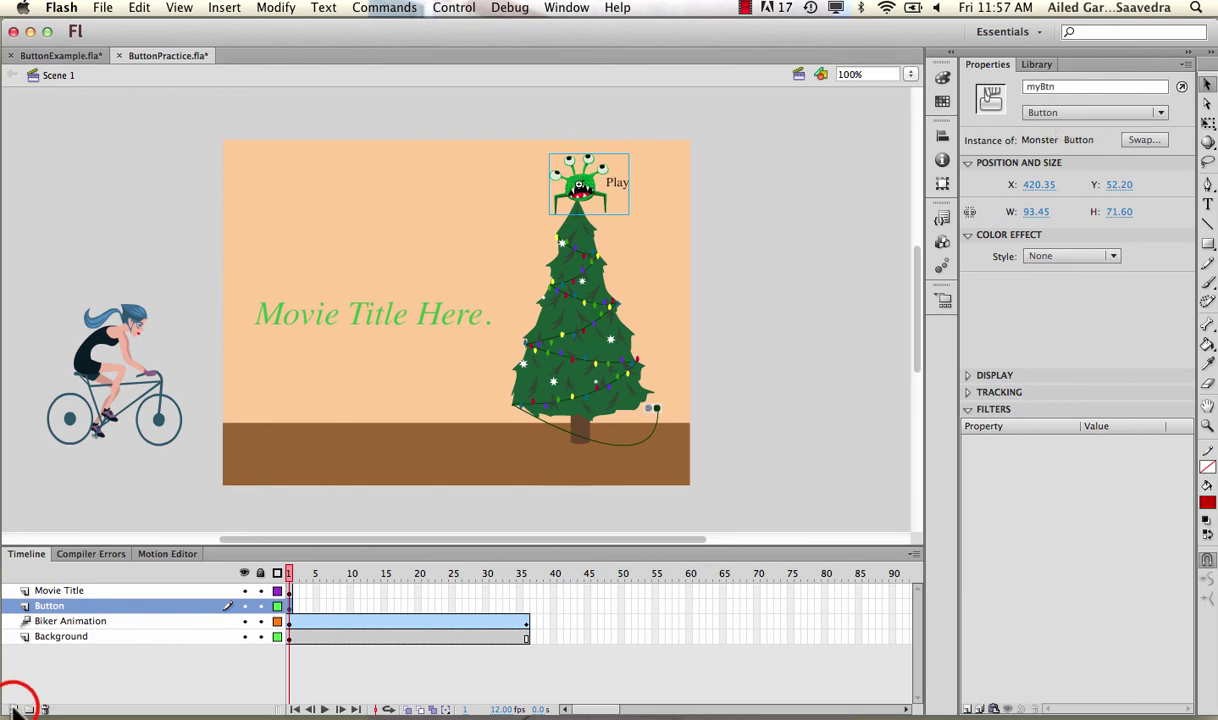
pyautogui.doubleClick(105, 606)
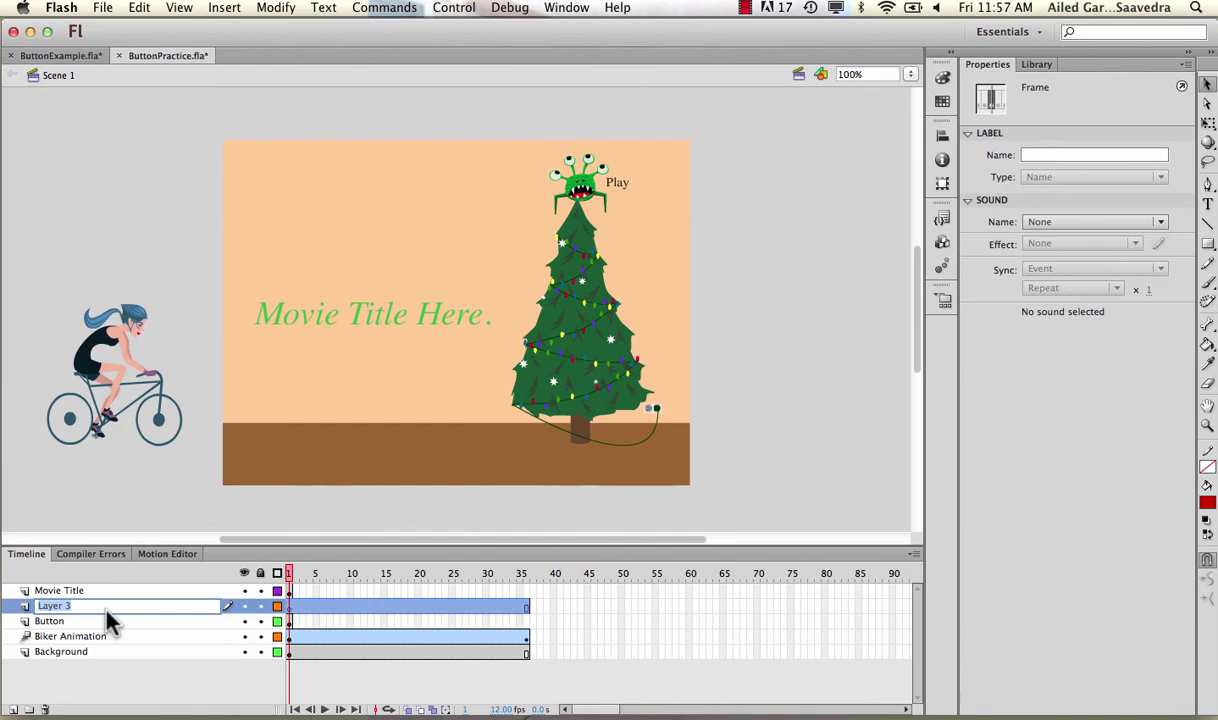
pyautogui.write('Actions')
pyautogui.click(138, 520)
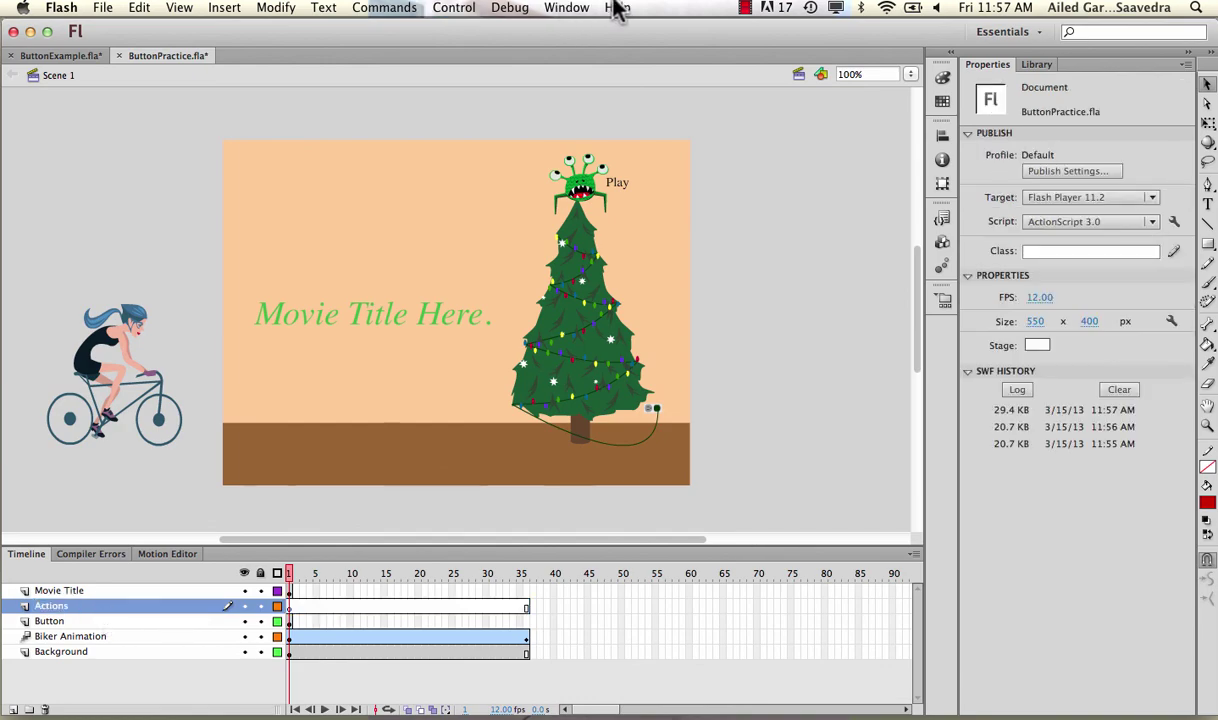
# - Switch to the lesson page in Safari and copy the Phase 4 ActionScript containing stop, the myBtn click listener and gotoAndPlay(2)
pyautogui.click(580, 8)
pyautogui.click(565, 209)
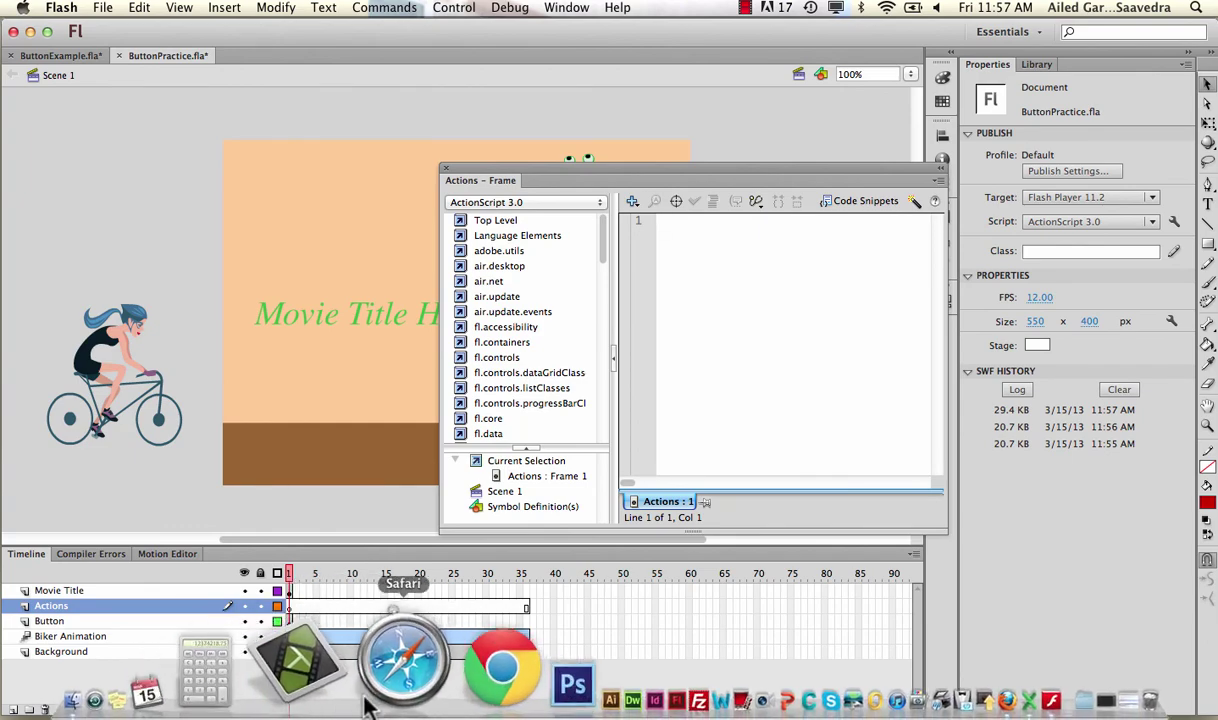
pyautogui.click(368, 698)
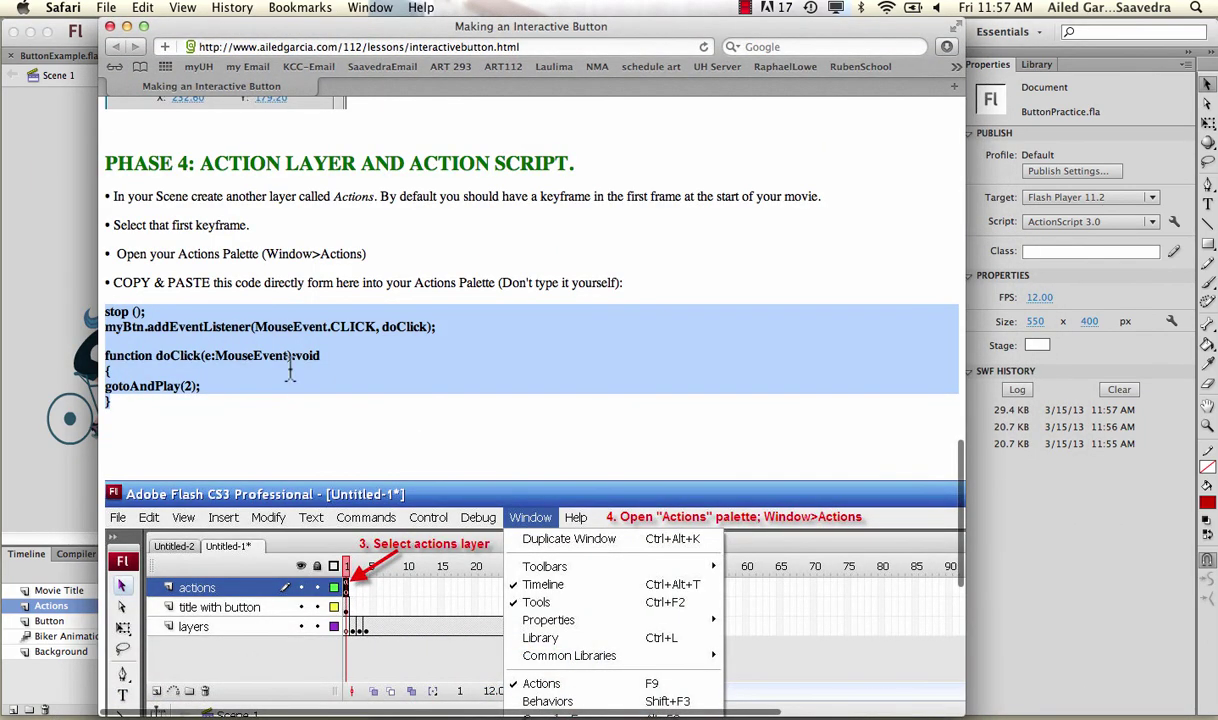
pyautogui.click(143, 8)
pyautogui.click(160, 86)
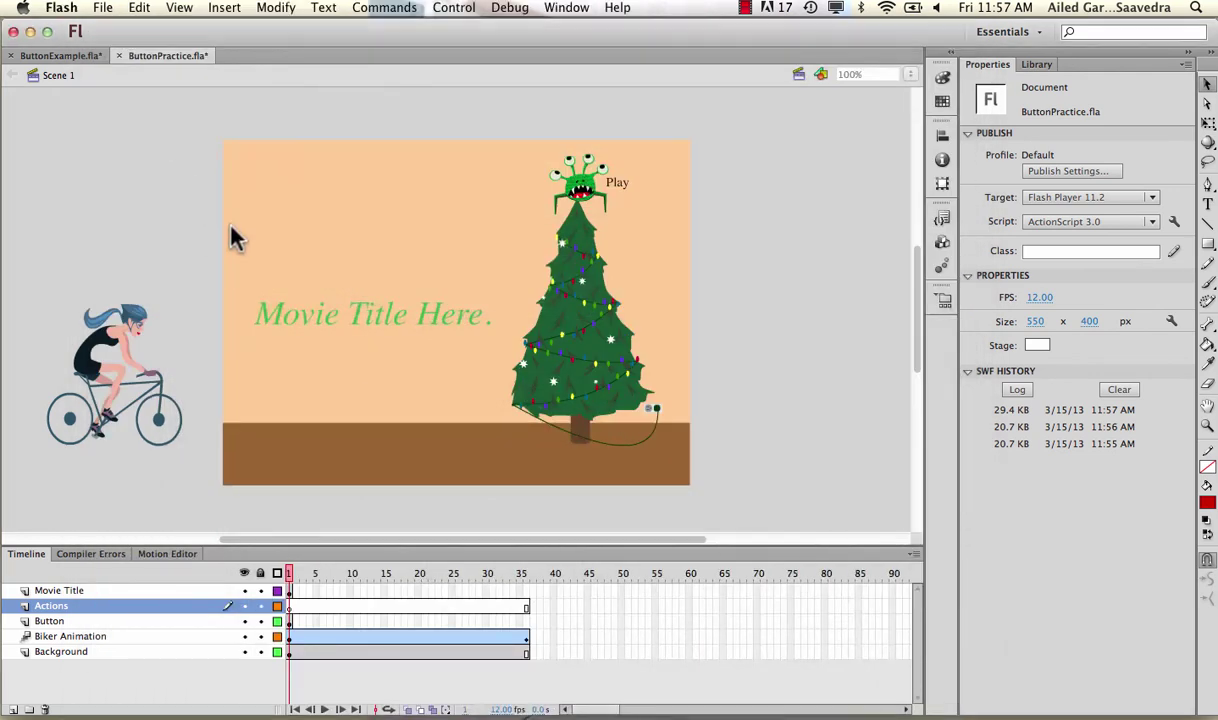
# - Paste the copied ActionScript into the script for frame 1 of the Actions layer and save ButtonPractice.fla
pyautogui.hotkey('alt', 'F9')
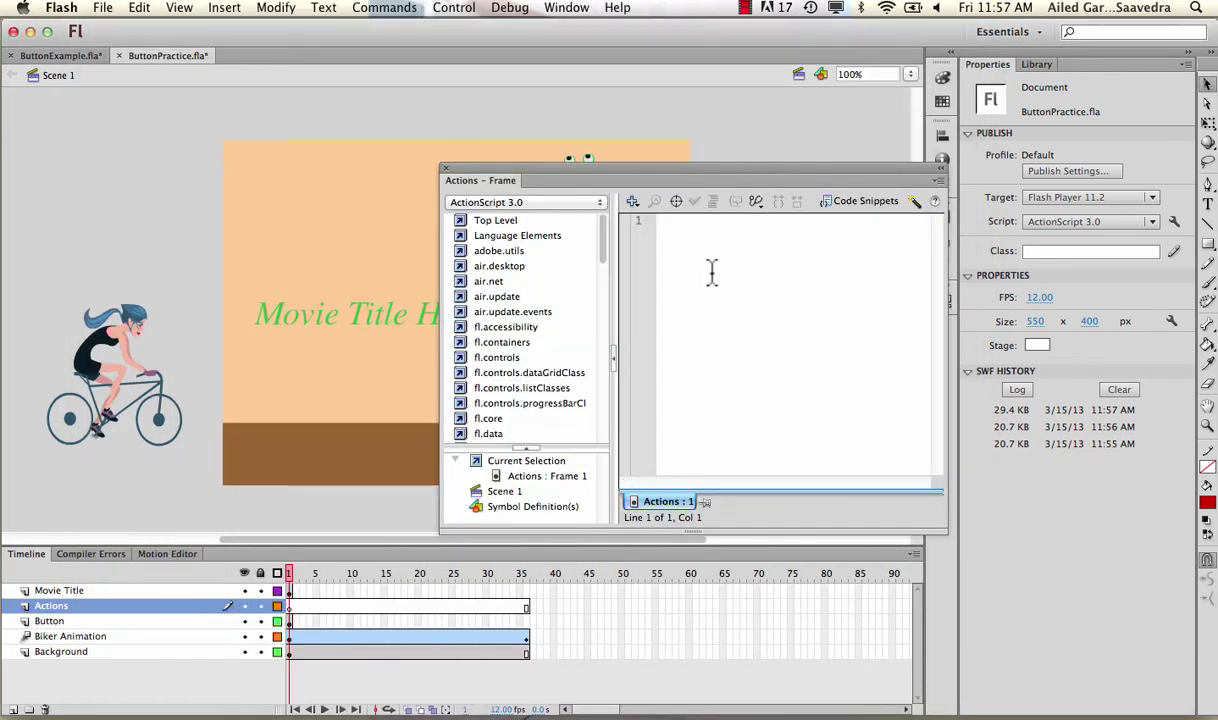
pyautogui.click(698, 245)
pyautogui.rightClick(687, 230)
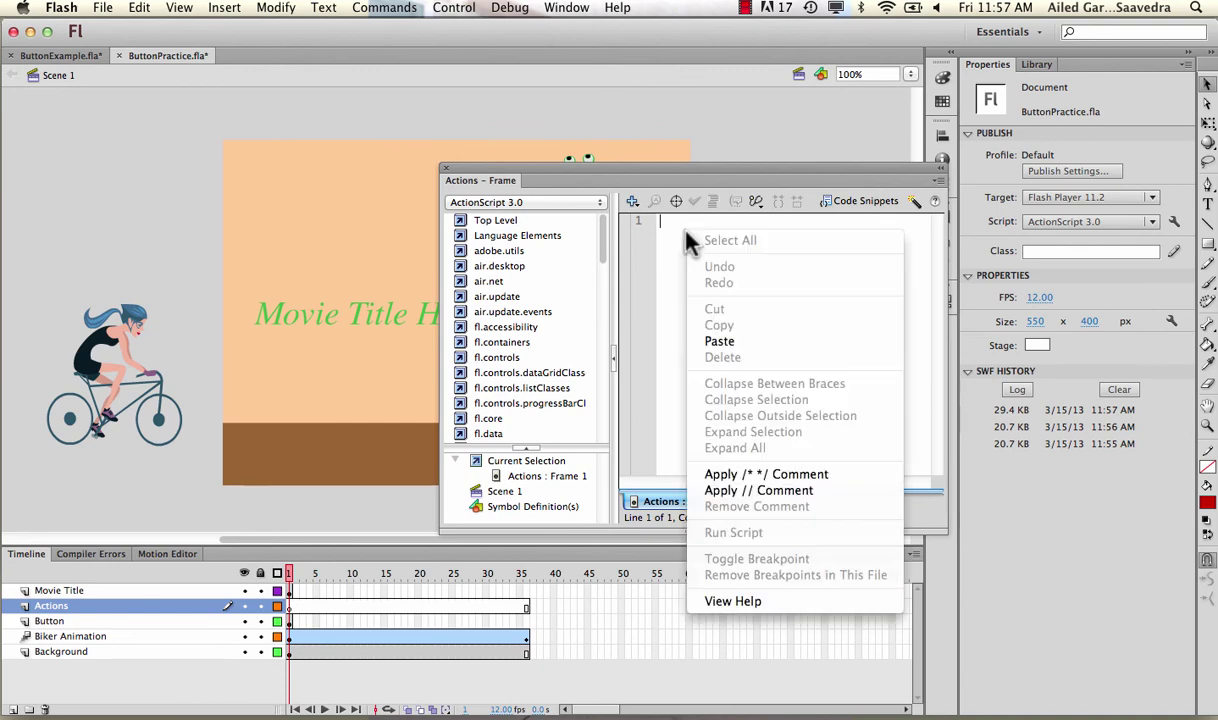
pyautogui.click(718, 343)
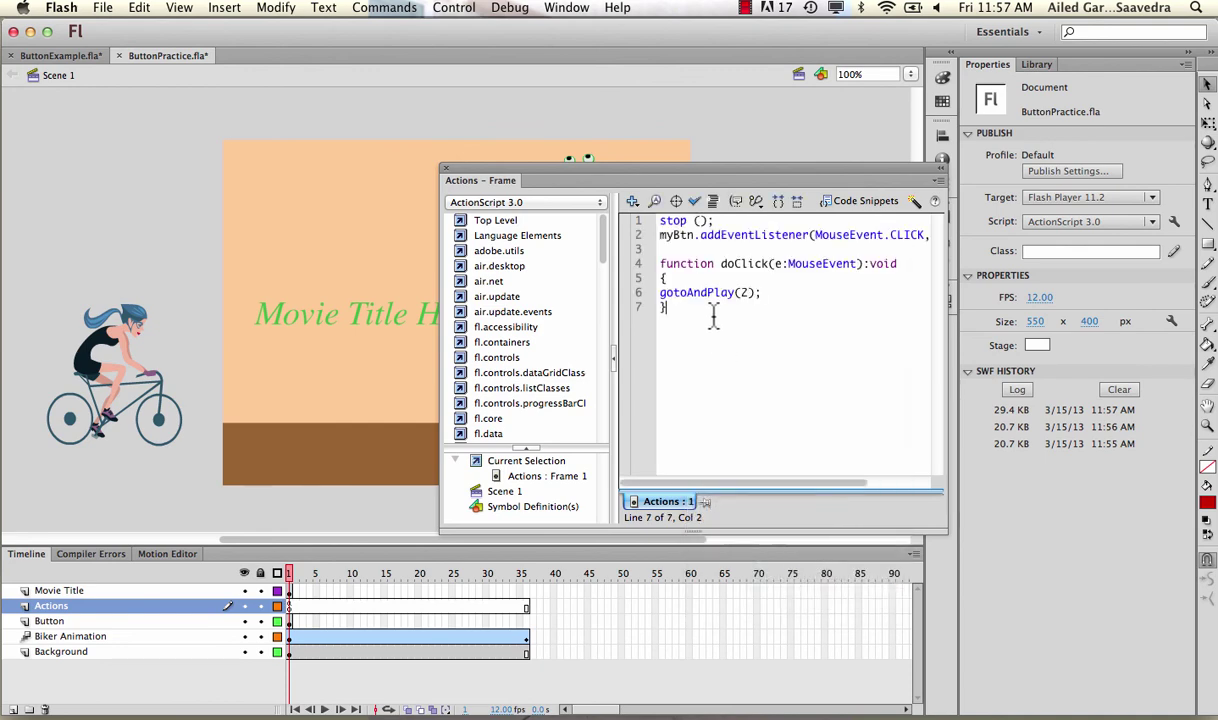
pyautogui.click(343, 212)
pyautogui.press('super+s')
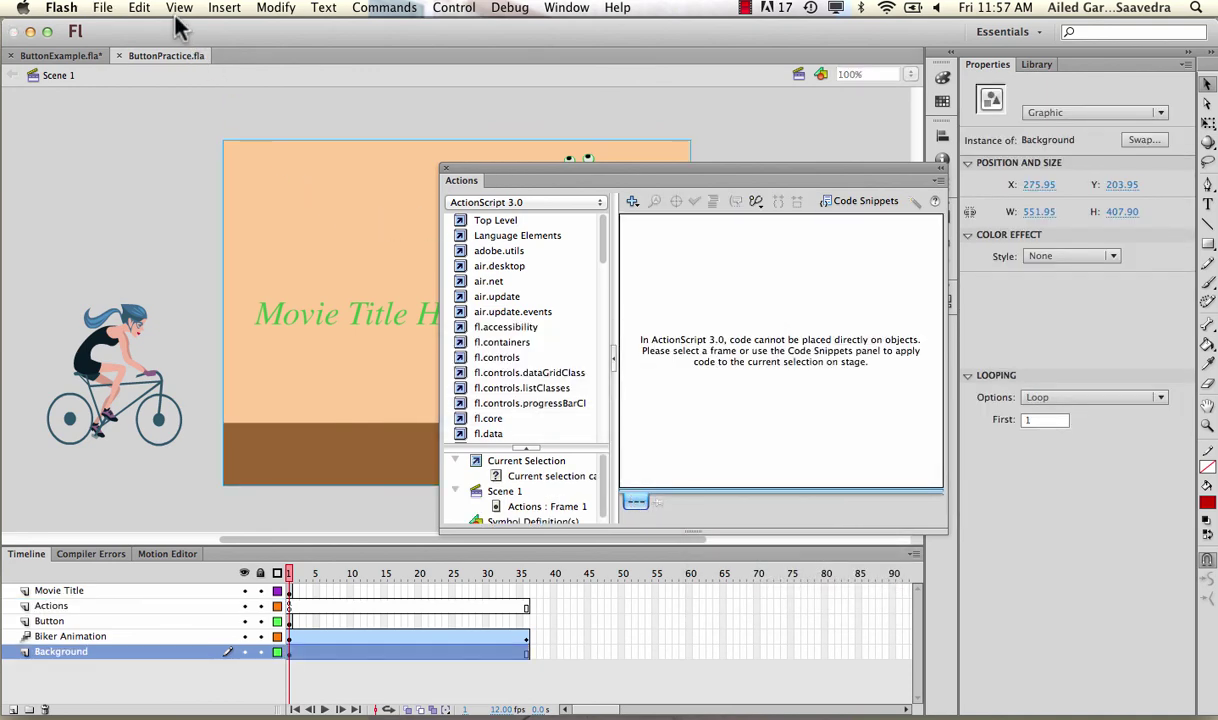
# - Preview the movie in the browser, test the monster Play button, and quit the browser
pyautogui.click(104, 8)
pyautogui.click(153, 310)
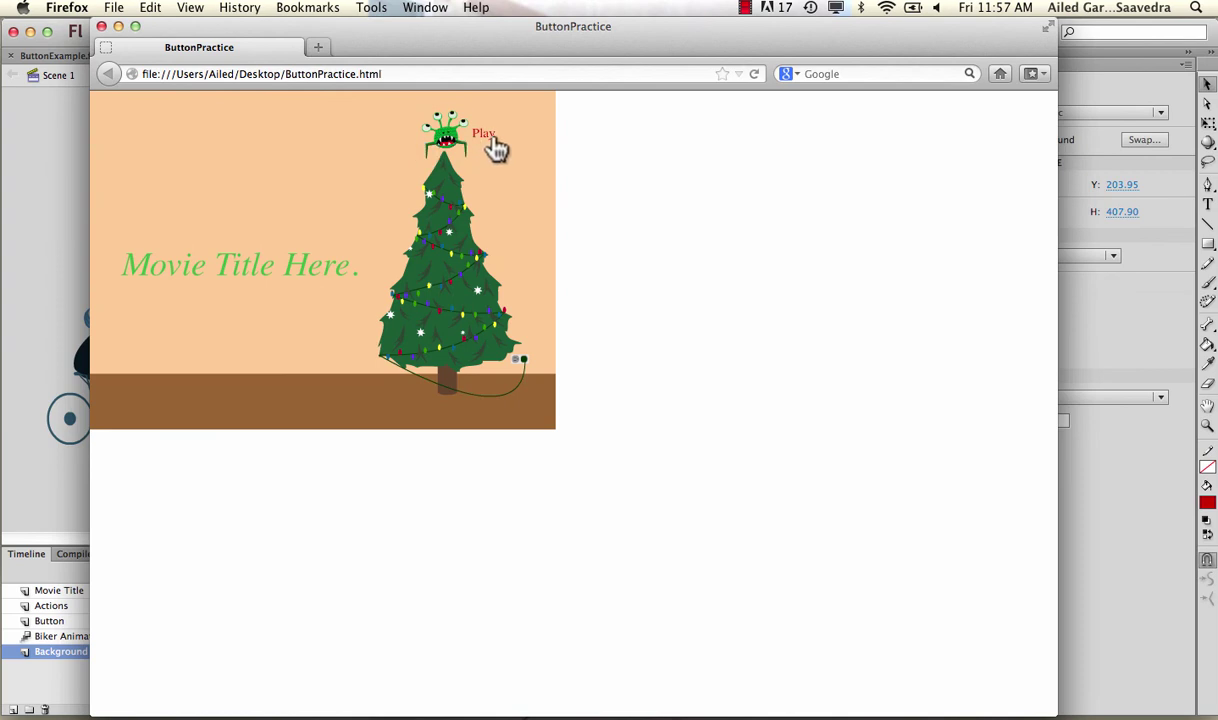
pyautogui.click(483, 140)
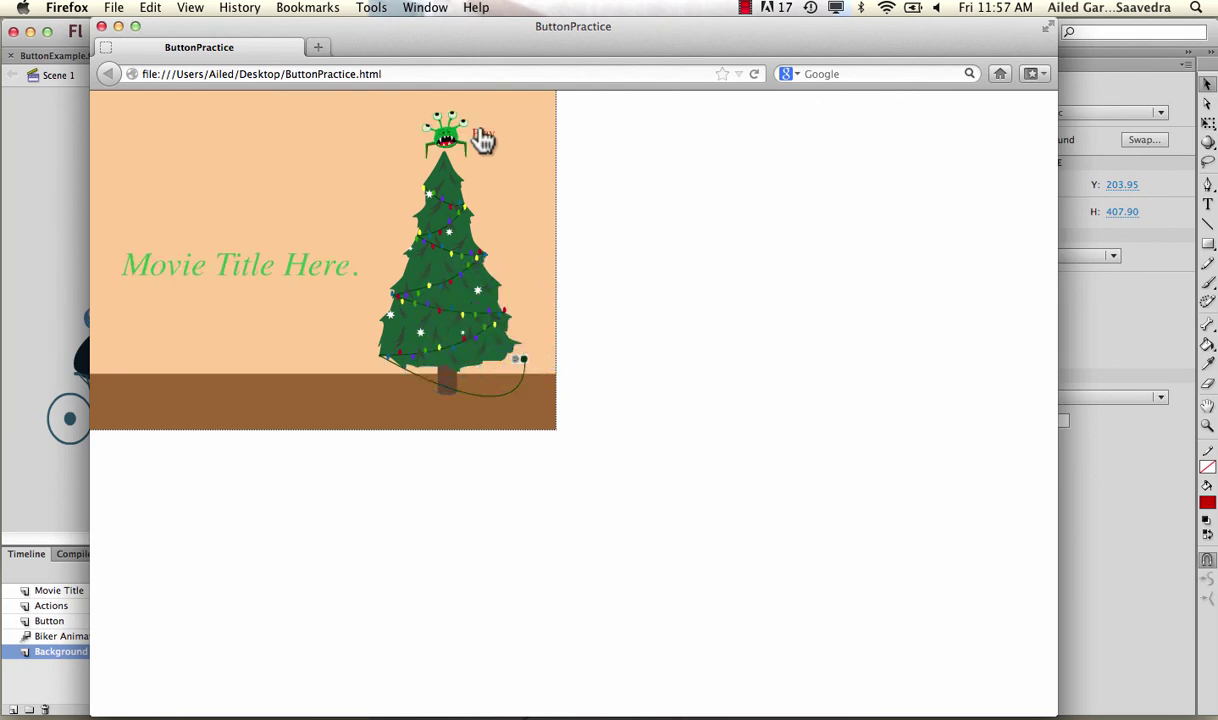
pyautogui.press('super+q')
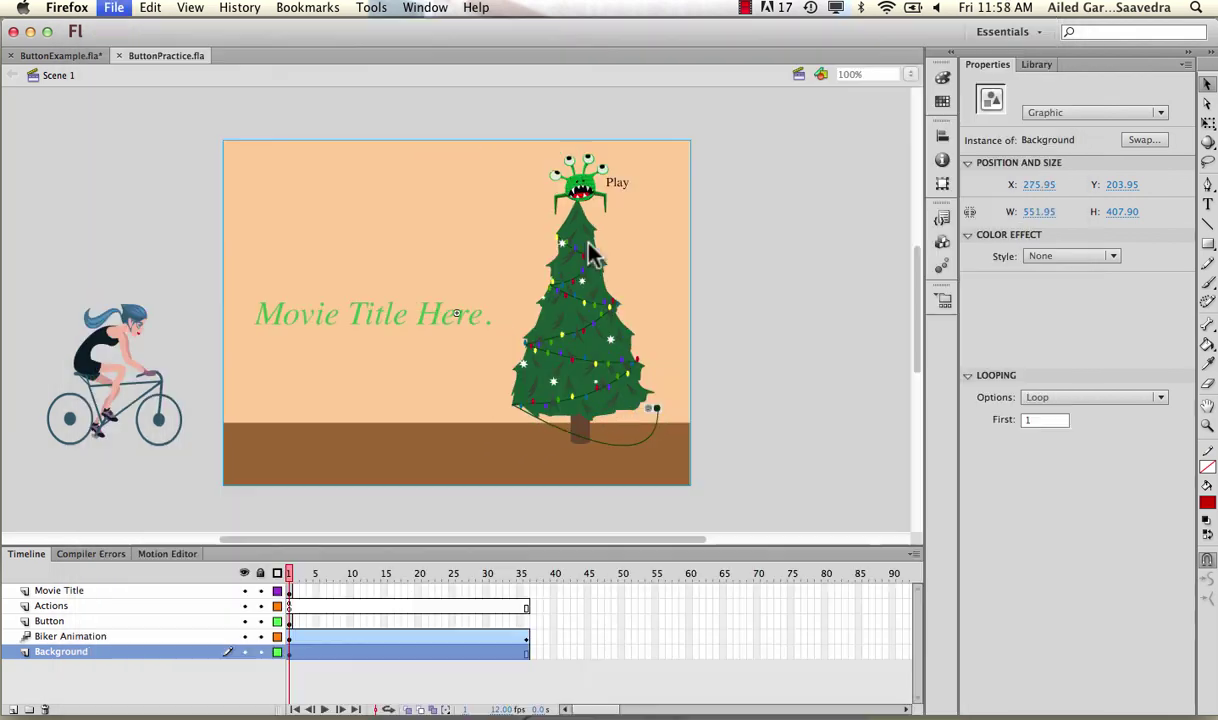